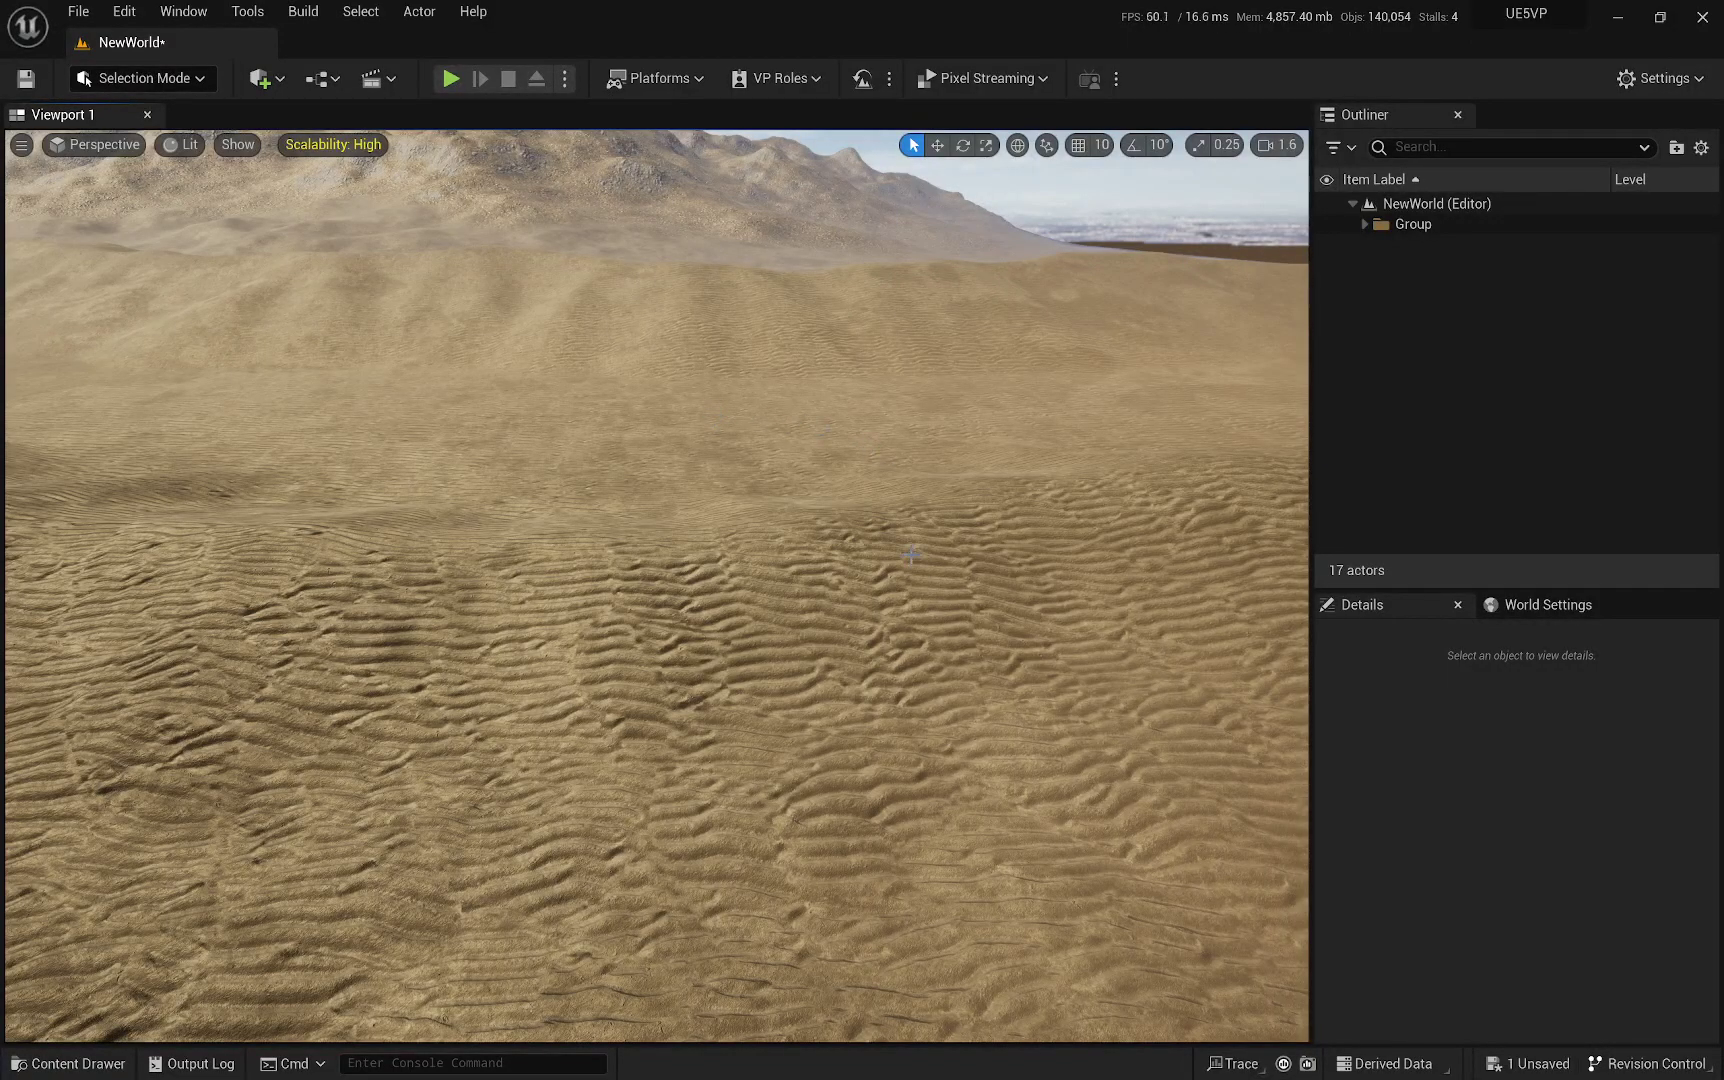
Place the NewPCGGraph asset from the project content onto the rippled sand in the foreground.
{"action": "mouse_move", "coordinate": [940, 557]}
{"action": "right_mouse_down"}
{"action": "mouse_move", "coordinate": [900, 500]}
{"action": "mouse_move", "coordinate": [900, 560]}
{"action": "mouse_move", "coordinate": [900, 505]}
{"action": "mouse_move", "coordinate": [890, 540]}
{"action": "mouse_move", "coordinate": [967, 557]}
{"action": "right_mouse_up"}
{"action": "scroll", "coordinate": [940, 557], "scroll_direction": "down", "scroll_amount": 1}
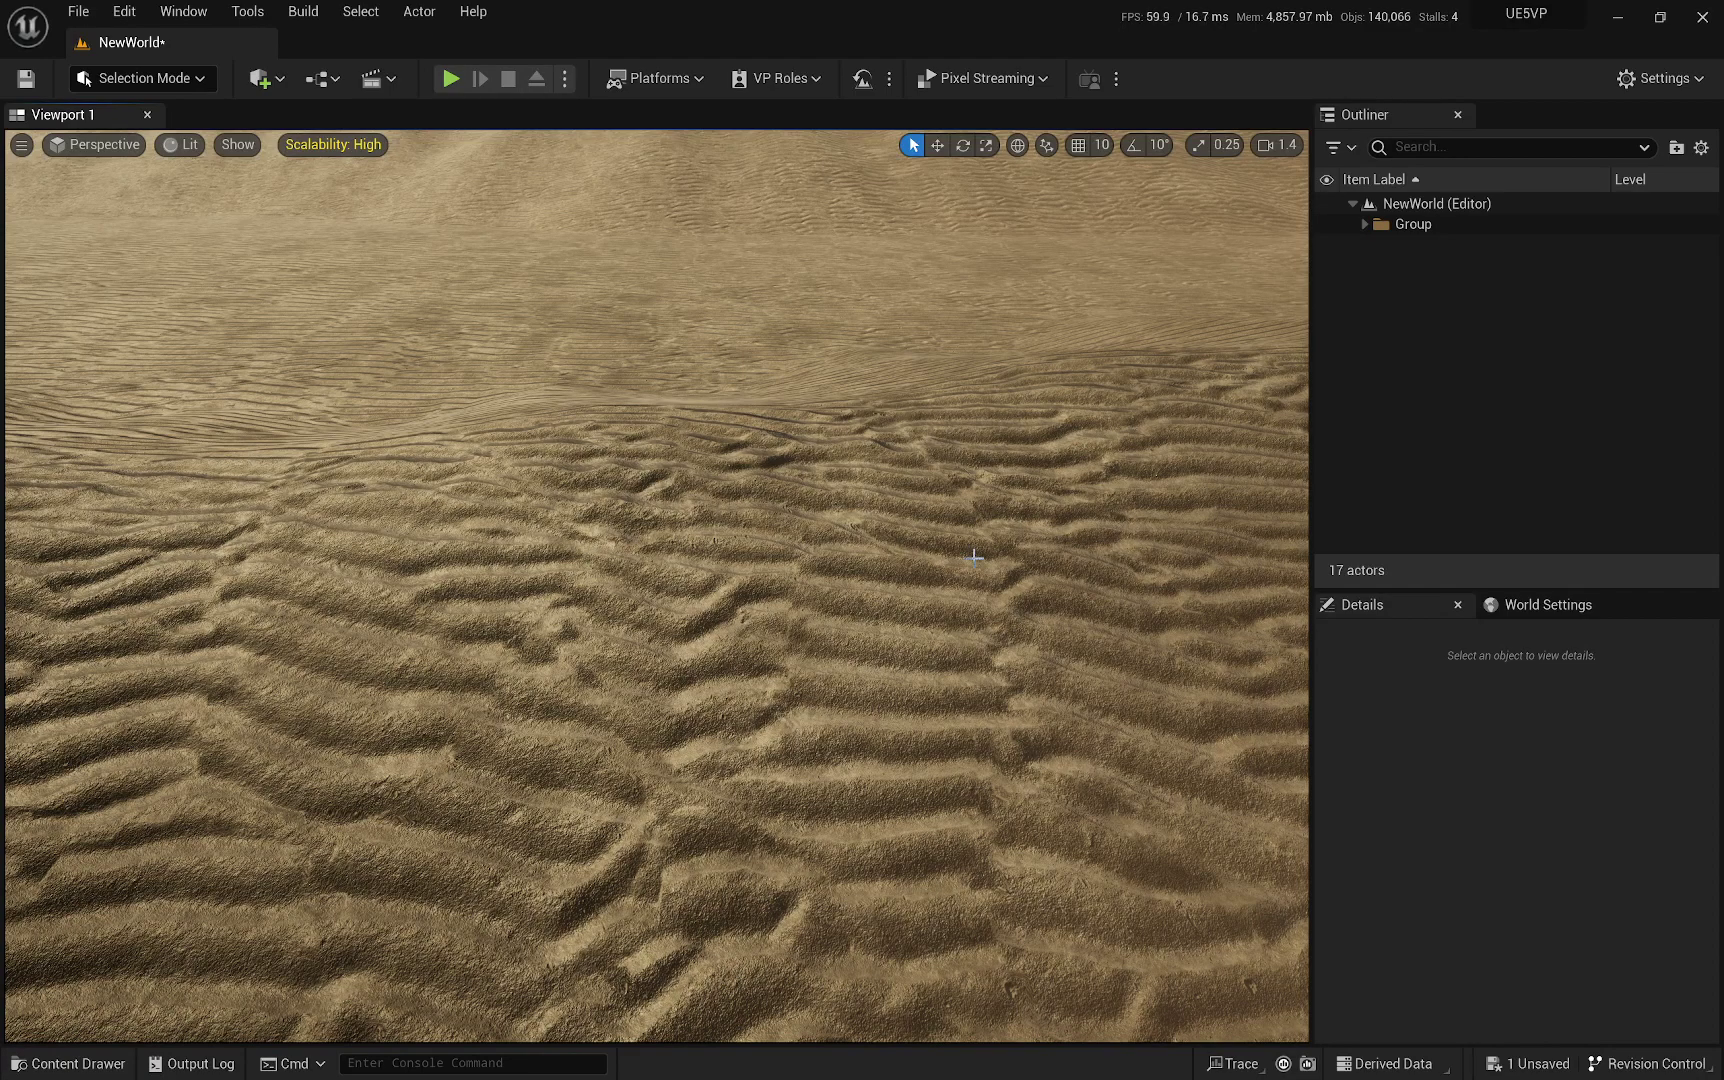
{"action": "right_click_drag", "start_coordinate": [962, 577], "coordinate": [942, 573]}
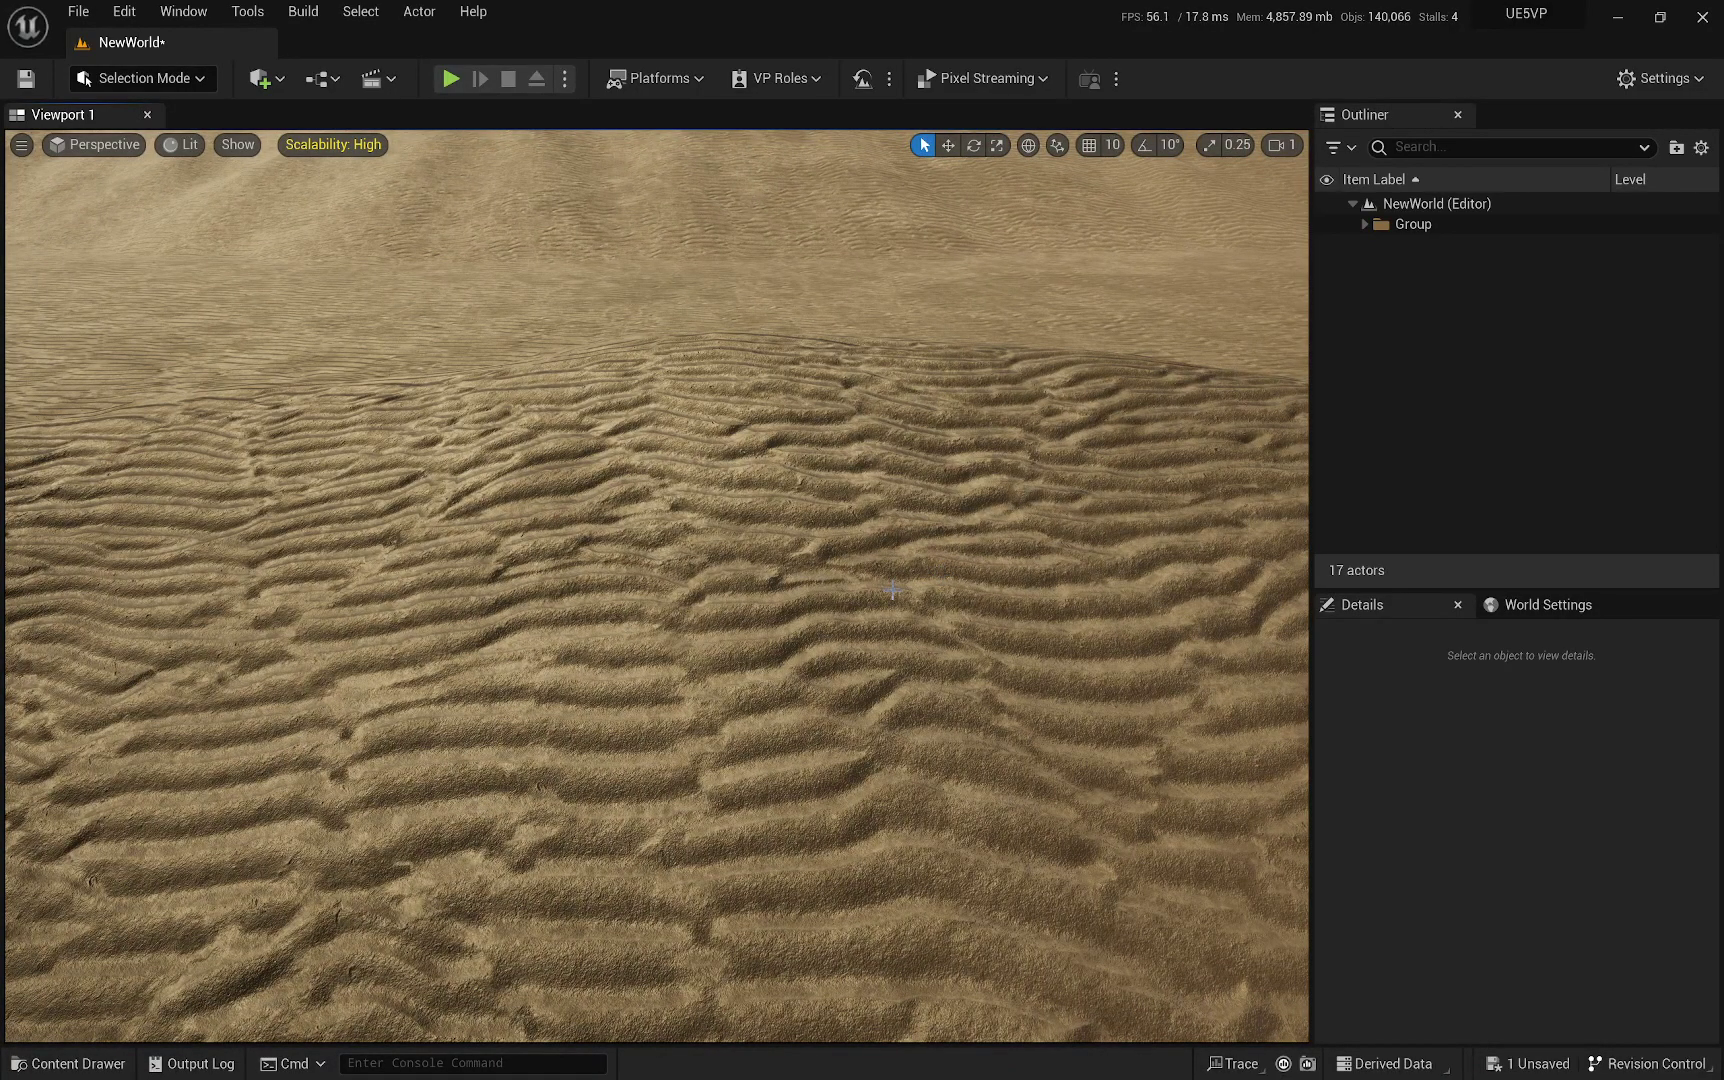
{"action": "right_click_drag", "start_coordinate": [890, 590], "coordinate": [890, 590]}
{"action": "scroll", "coordinate": [890, 590], "scroll_direction": "down", "scroll_amount": 1}
{"action": "key", "text": "ctrl+space"}
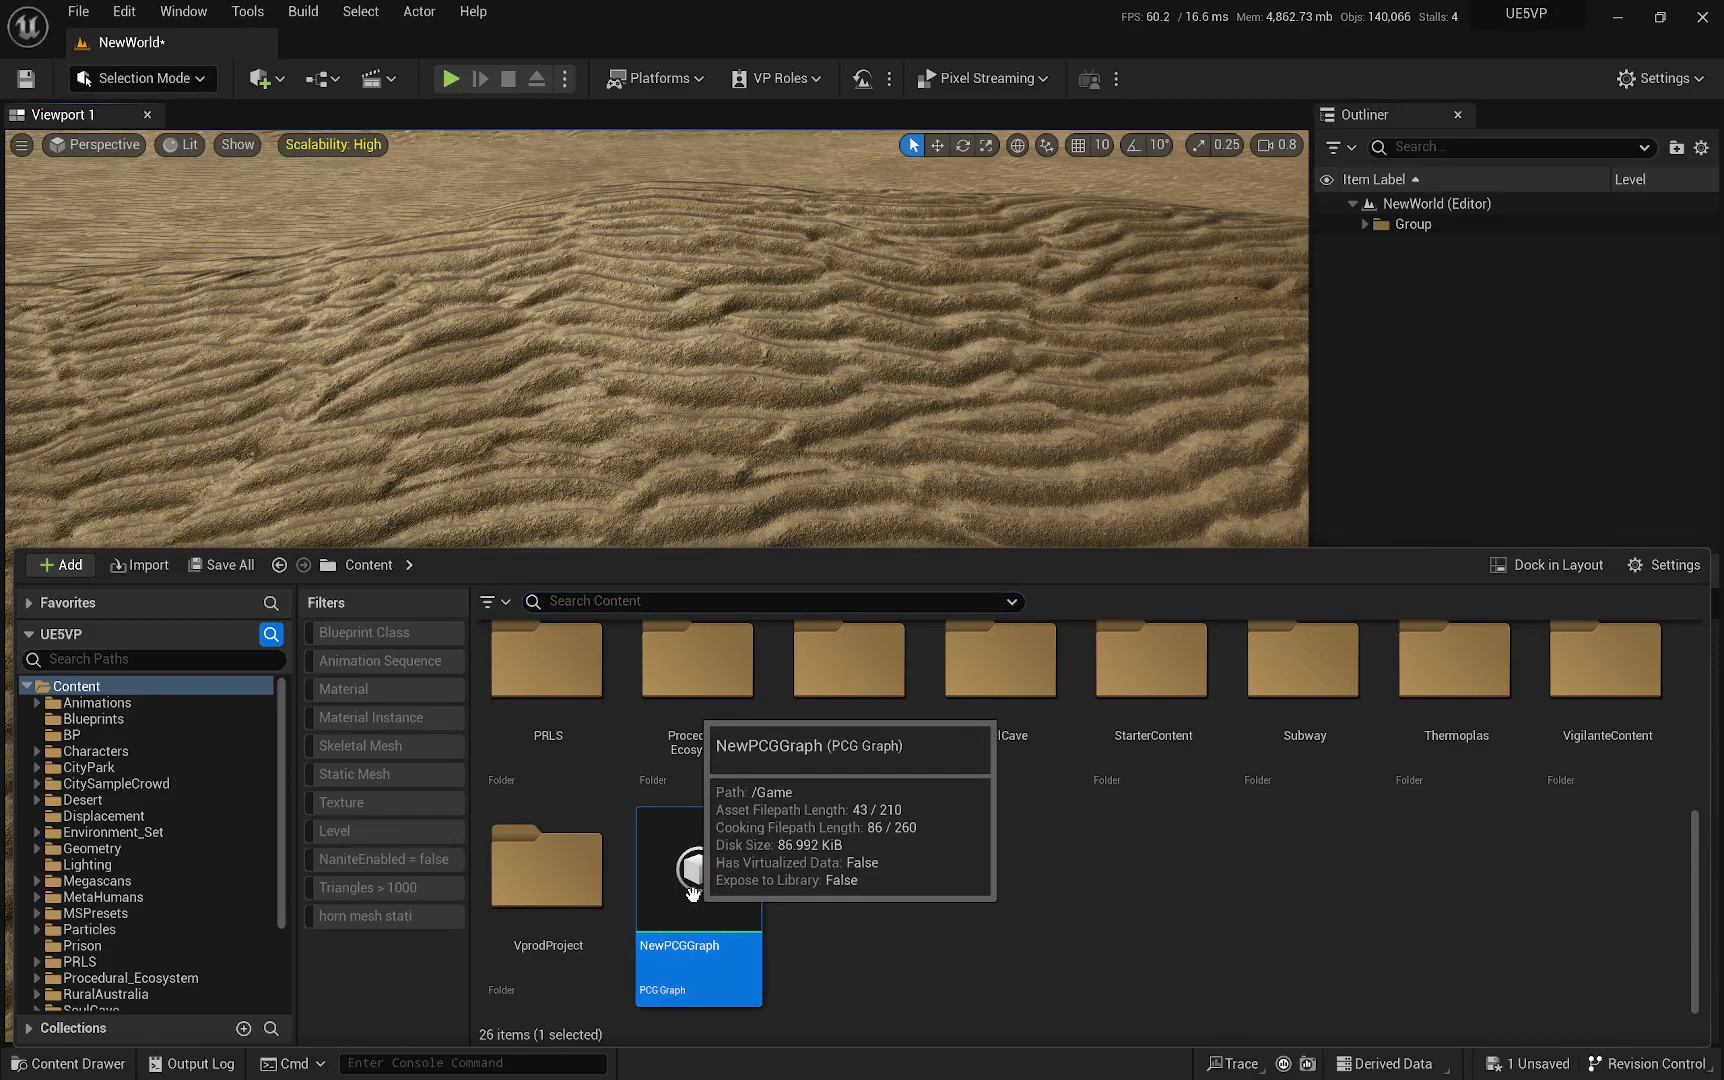
{"action": "left_click_drag", "start_coordinate": [709, 862], "coordinate": [873, 485]}
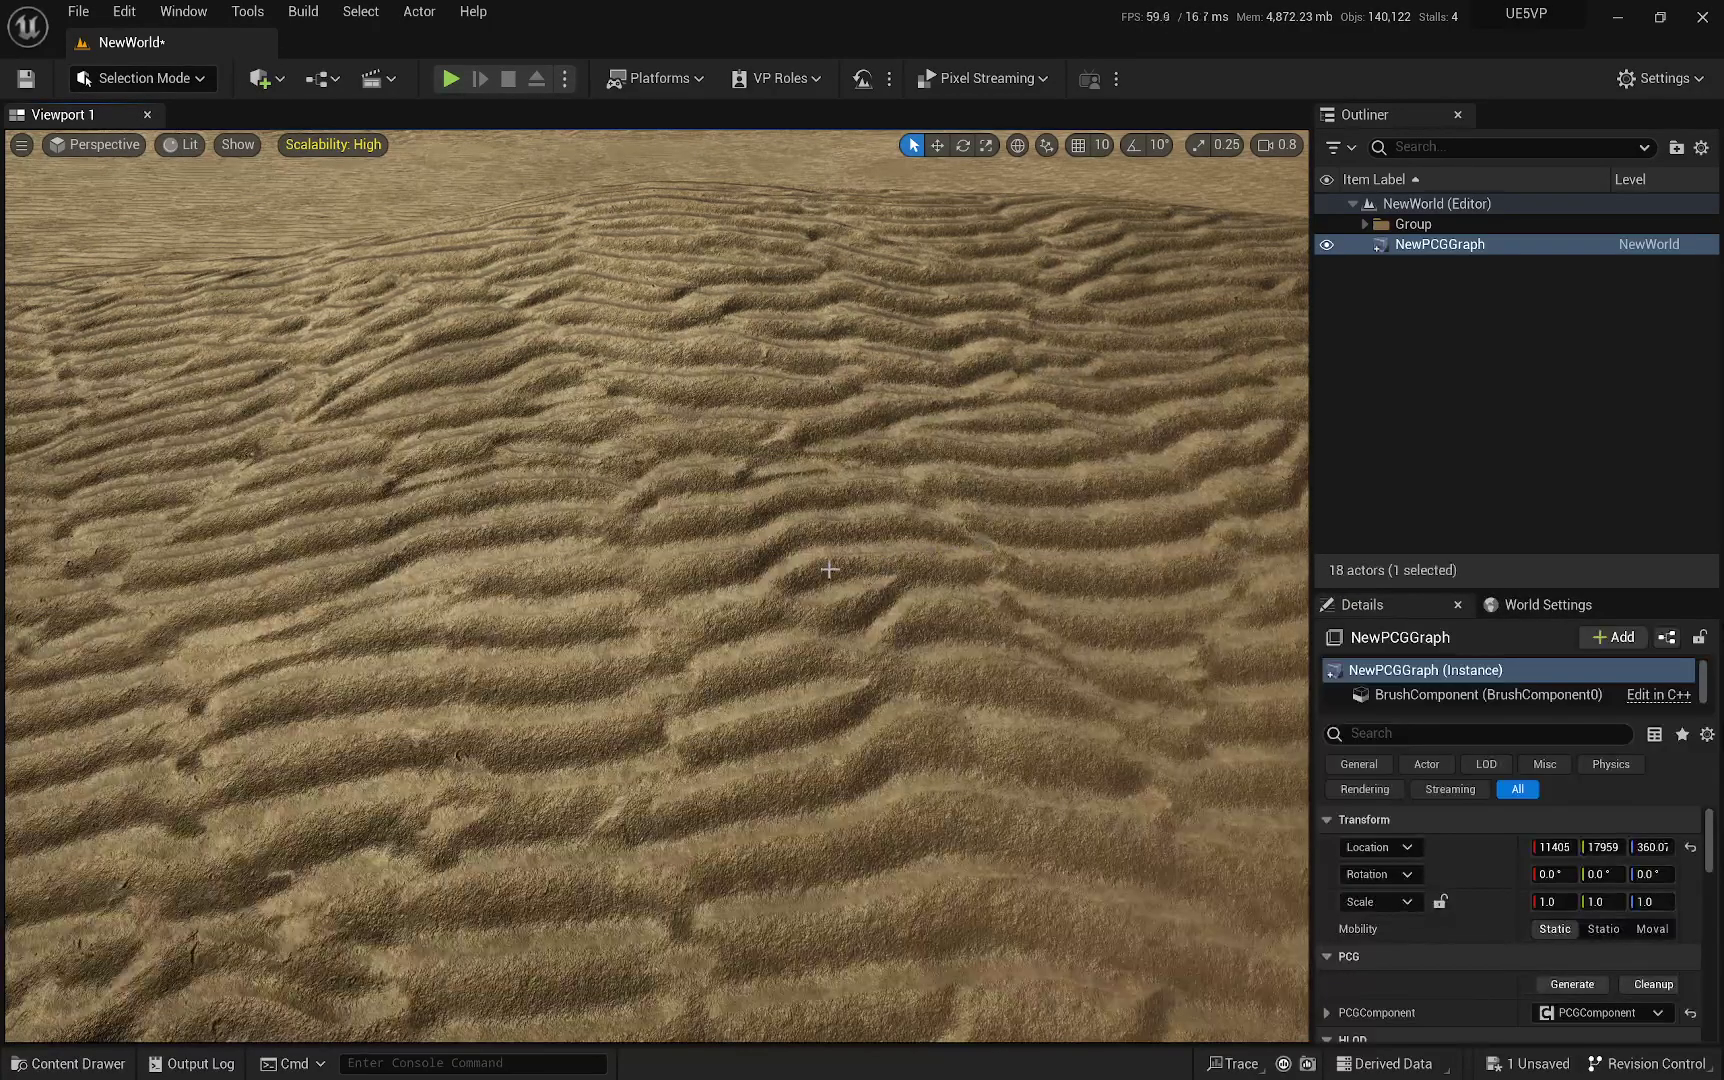
Lower the placed NewPCGGraph volume onto the dune surface, to a Z location of about 186.
{"action": "right_click_drag", "start_coordinate": [829, 569], "coordinate": [900, 500]}
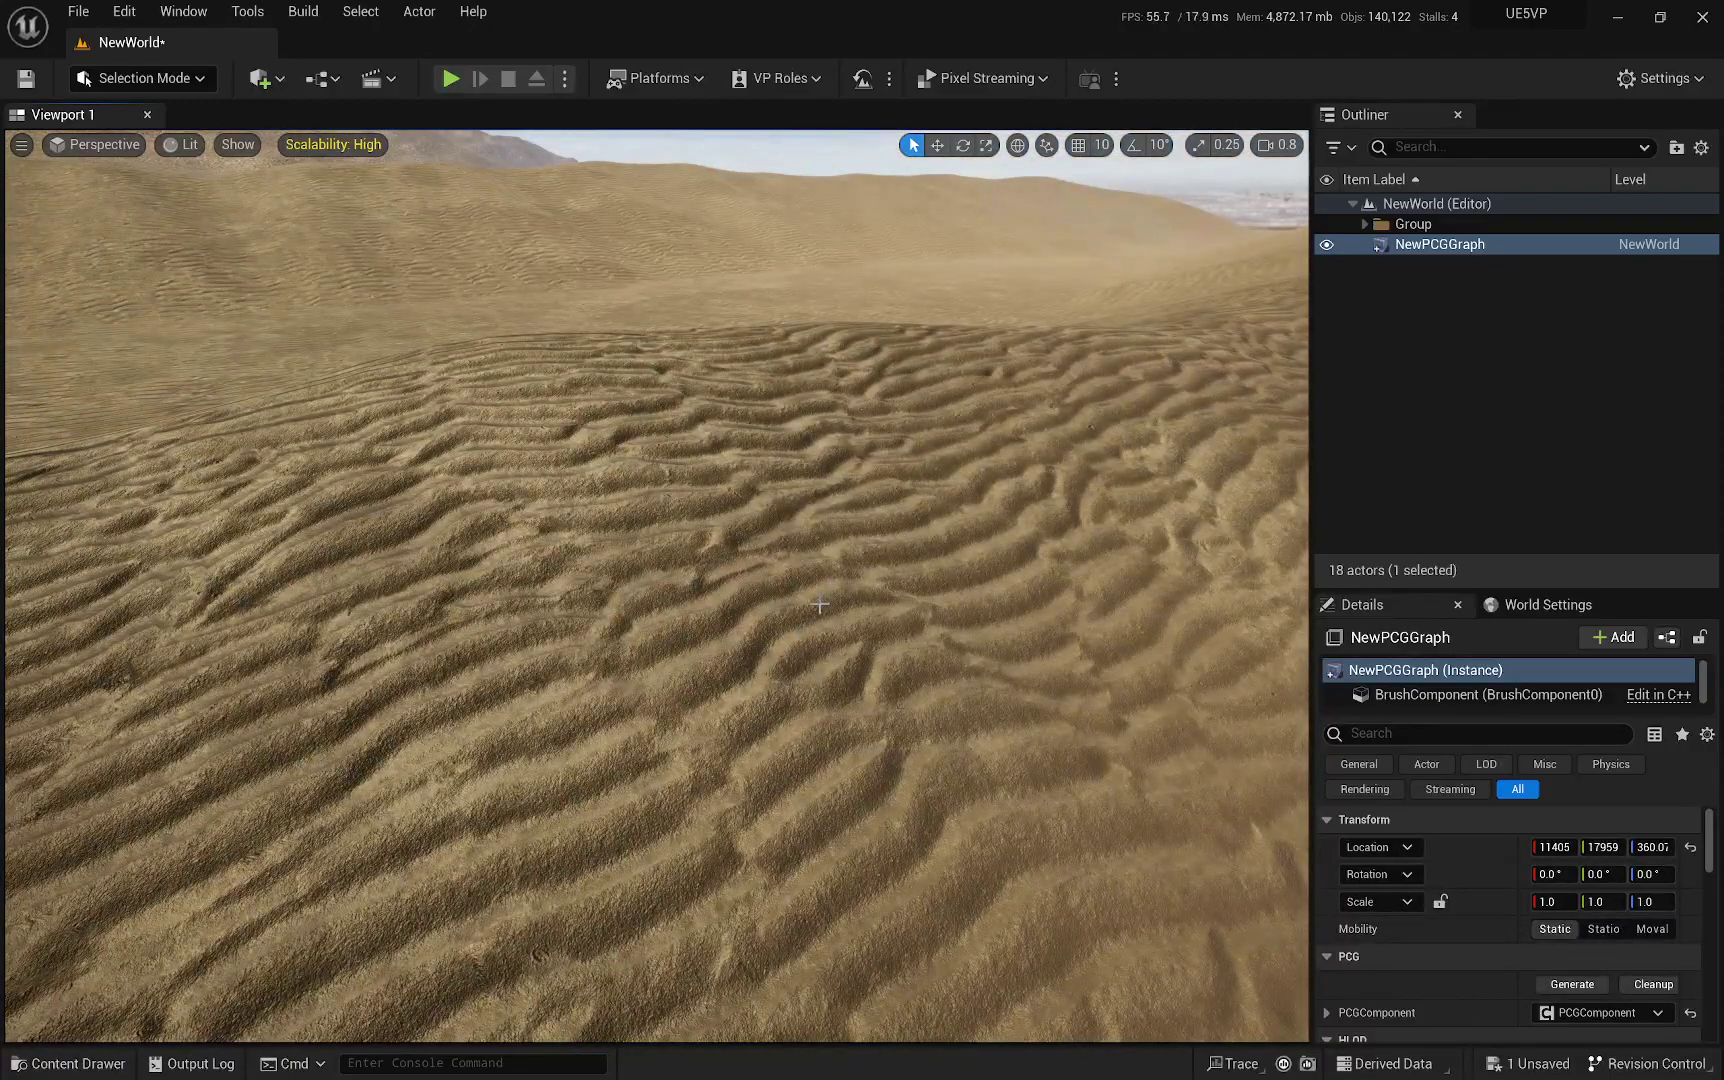
{"action": "right_click_drag", "start_coordinate": [754, 456], "coordinate": [800, 456]}
{"action": "key", "text": "w"}
{"action": "left_click_drag", "start_coordinate": [755, 357], "coordinate": [729, 556]}
Duplicate the graph volume along the X axis to a location of about X 11689.
{"action": "right_click_drag", "start_coordinate": [729, 556], "coordinate": [630, 597]}
{"action": "left_click_drag", "start_coordinate": [538, 592], "coordinate": [853, 607], "text": "alt"}
{"action": "mouse_move", "coordinate": [441, 606]}
{"action": "right_mouse_down"}
{"action": "mouse_move", "coordinate": [400, 606]}
{"action": "mouse_move", "coordinate": [600, 590]}
{"action": "mouse_move", "coordinate": [460, 640]}
{"action": "mouse_move", "coordinate": [441, 606]}
{"action": "right_mouse_up"}
{"action": "key", "text": "w"}
{"action": "scroll", "coordinate": [441, 606], "scroll_direction": "down", "scroll_amount": 1}
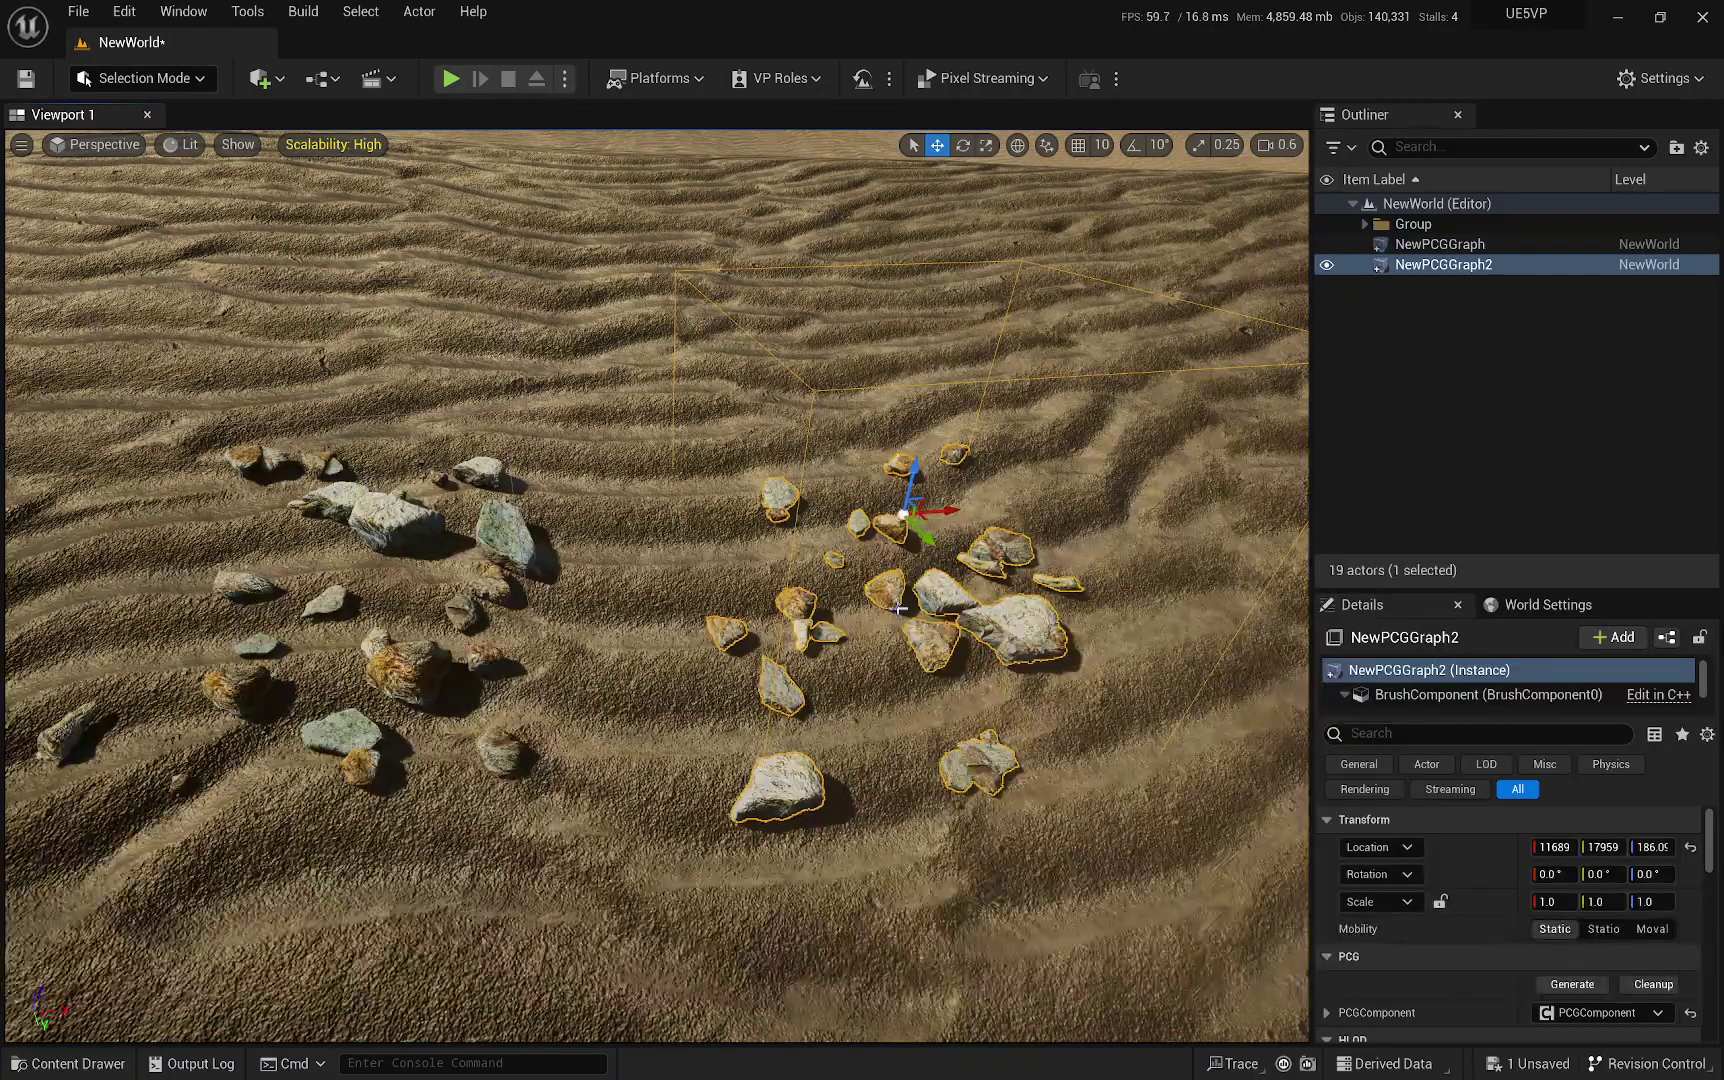
Duplicate the second graph volume along the X axis to about X 11909.
{"action": "right_click_drag", "start_coordinate": [897, 607], "coordinate": [440, 580]}
{"action": "key", "text": "s"}
{"action": "key", "text": "w"}
{"action": "key", "text": "w"}
{"action": "key", "text": "d"}
{"action": "scroll", "coordinate": [675, 575], "scroll_direction": "up", "scroll_amount": 1}
{"action": "right_click_drag", "start_coordinate": [770, 552], "coordinate": [830, 598]}
{"action": "left_click_drag", "start_coordinate": [705, 569], "coordinate": [1073, 560], "text": "alt"}
{"action": "right_click_drag", "start_coordinate": [1073, 560], "coordinate": [1024, 540]}
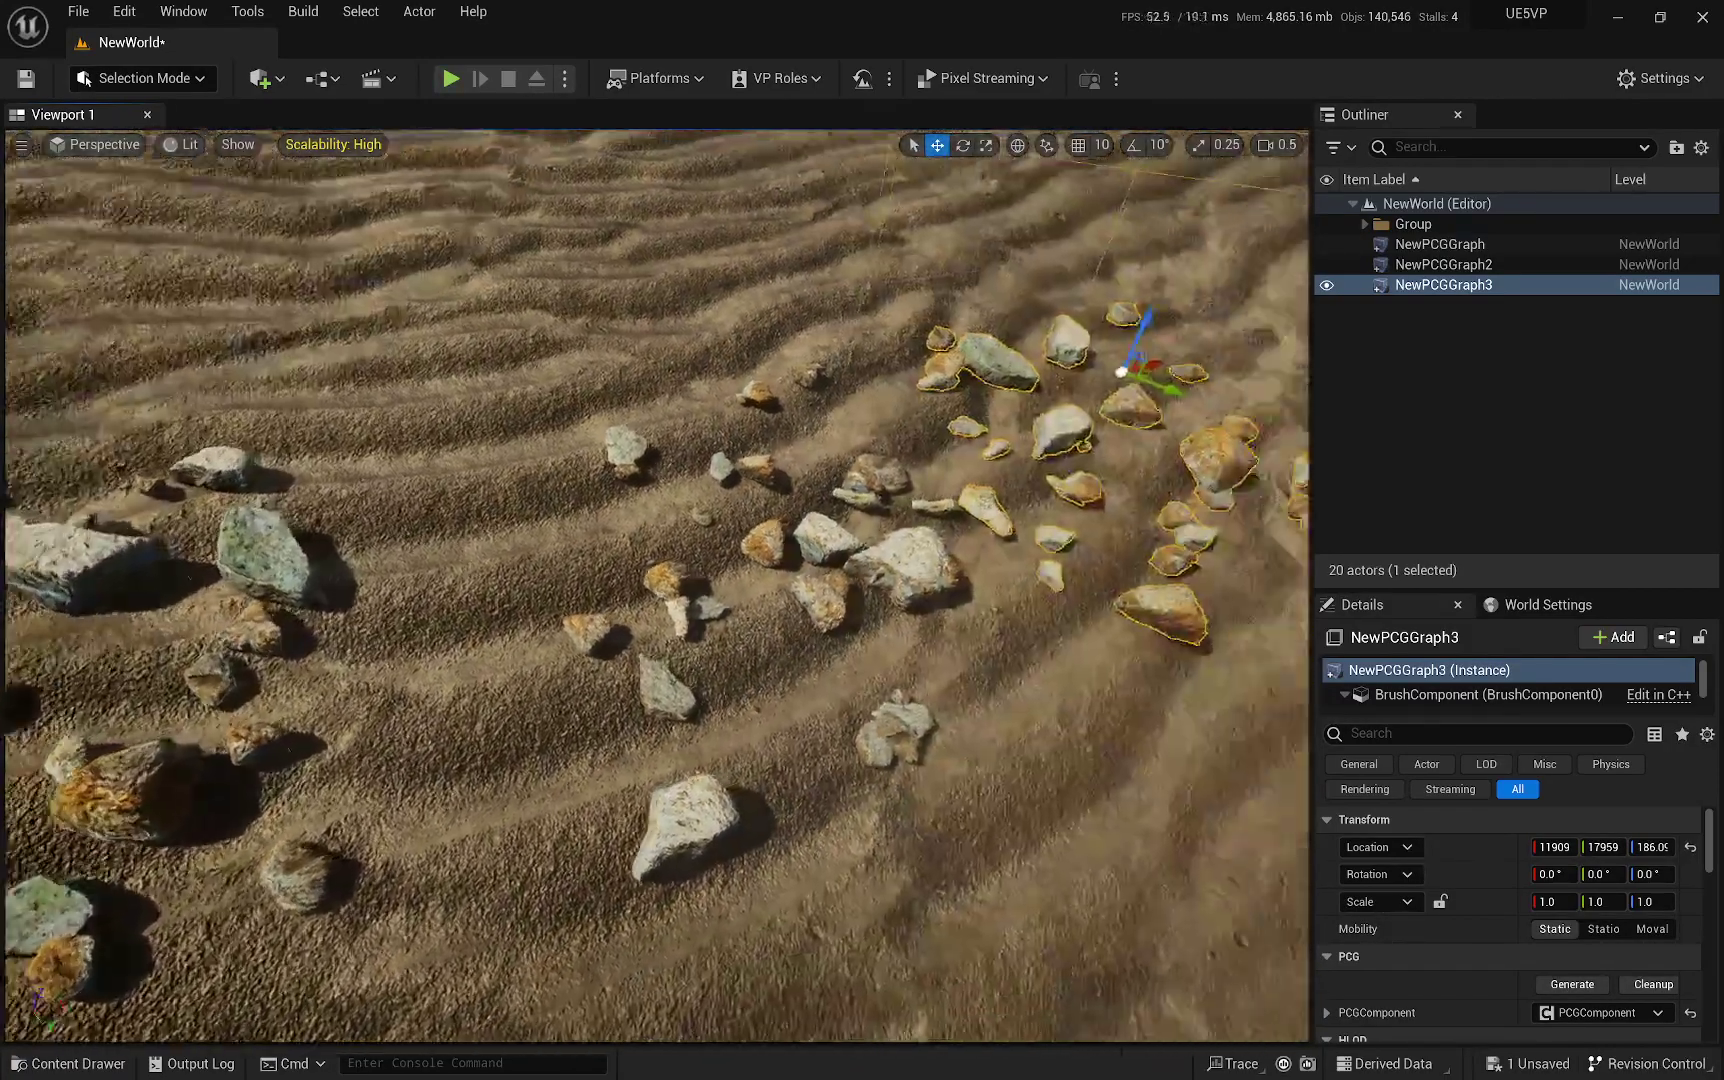
Scale the third graph volume uniformly to about 7.34 and move it along X to about 12752.
{"action": "key", "text": "s"}
{"action": "scroll", "coordinate": [1150, 540], "scroll_direction": "up", "scroll_amount": 3}
{"action": "right_click_drag", "start_coordinate": [1024, 540], "coordinate": [1148, 452]}
{"action": "key", "text": "r"}
{"action": "left_click_drag", "start_coordinate": [654, 514], "coordinate": [662, 445]}
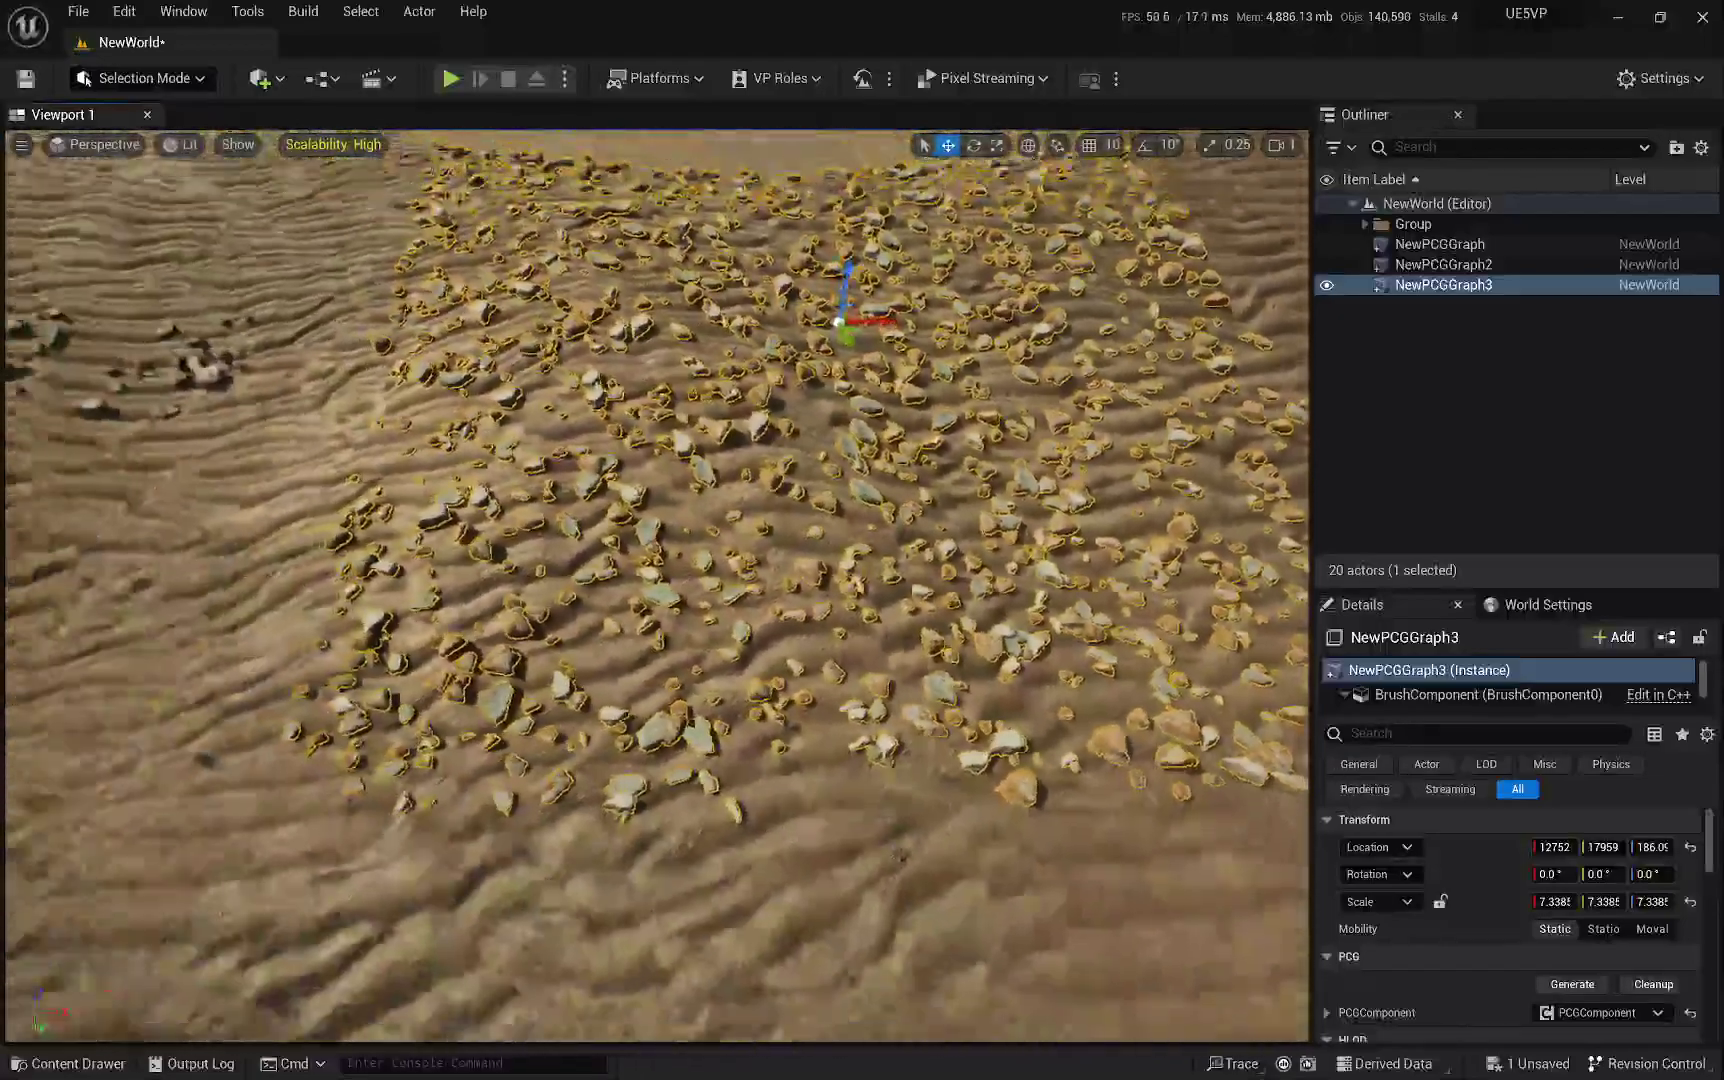
{"action": "right_click_drag", "start_coordinate": [656, 586], "coordinate": [656, 530]}
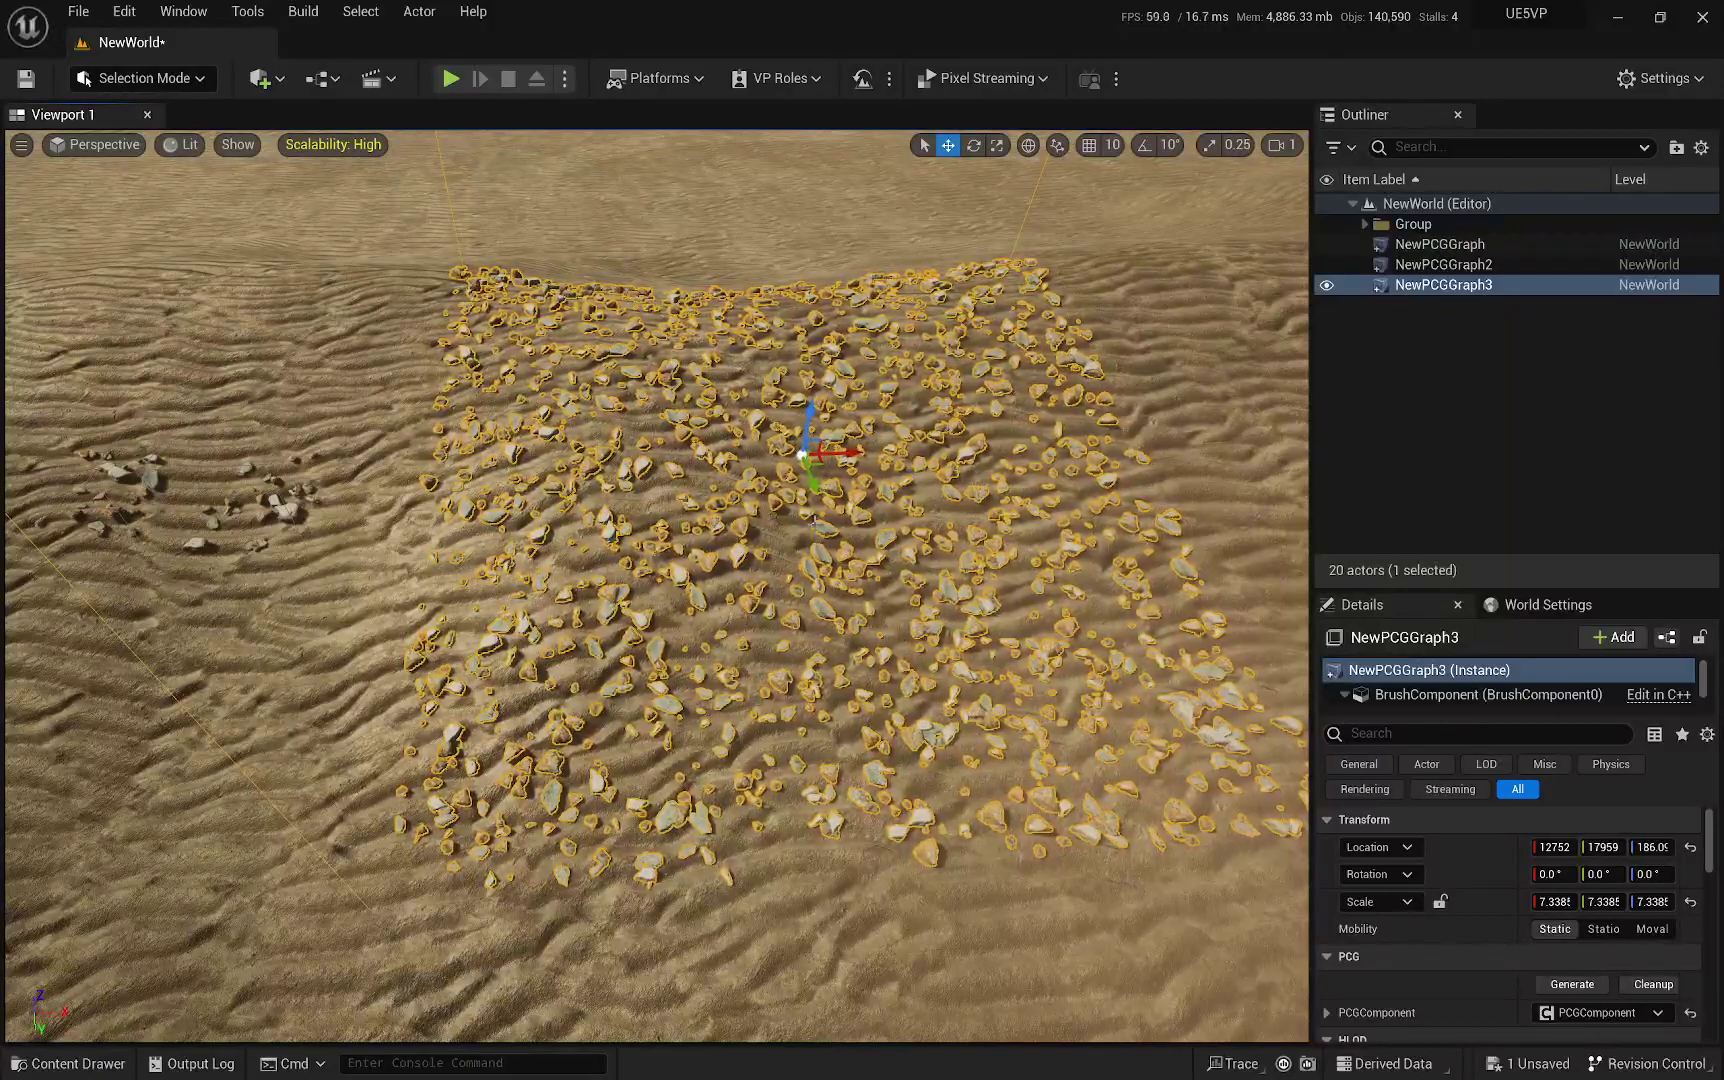
{"action": "right_click_drag", "start_coordinate": [656, 586], "coordinate": [650, 630]}
Delete the enlarged third graph volume, keeping the two small rock clusters.
{"action": "scroll", "coordinate": [656, 586], "scroll_direction": "up", "scroll_amount": 2}
{"action": "right_click_drag", "start_coordinate": [796, 567], "coordinate": [604, 536]}
{"action": "key", "text": "Delete"}
{"action": "right_click_drag", "start_coordinate": [553, 613], "coordinate": [655, 521]}
{"action": "right_click_drag", "start_coordinate": [853, 532], "coordinate": [383, 507]}
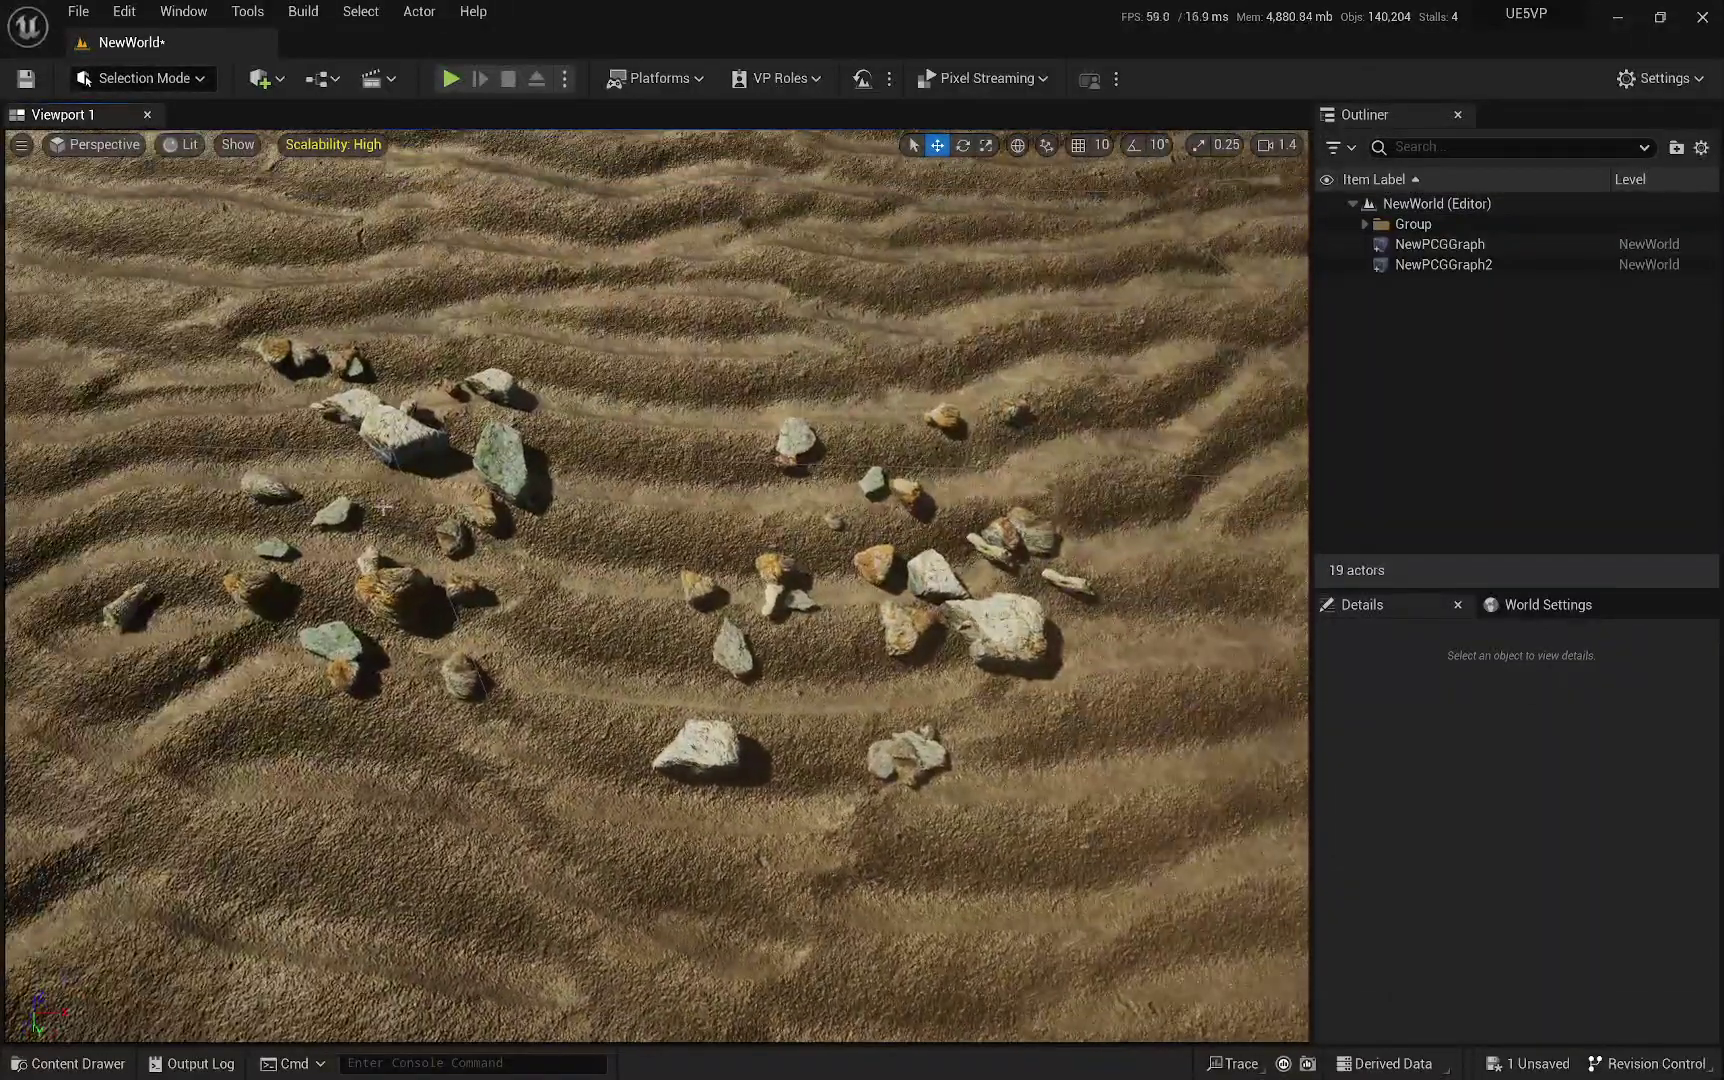
Duplicate the NewPCGGraph2 volume along the X axis to about X 12006.
{"action": "mouse_move", "coordinate": [1062, 526]}
{"action": "right_mouse_down"}
{"action": "mouse_move", "coordinate": [1066, 560]}
{"action": "mouse_move", "coordinate": [1085, 542]}
{"action": "right_mouse_up"}
{"action": "left_click", "coordinate": [955, 585]}
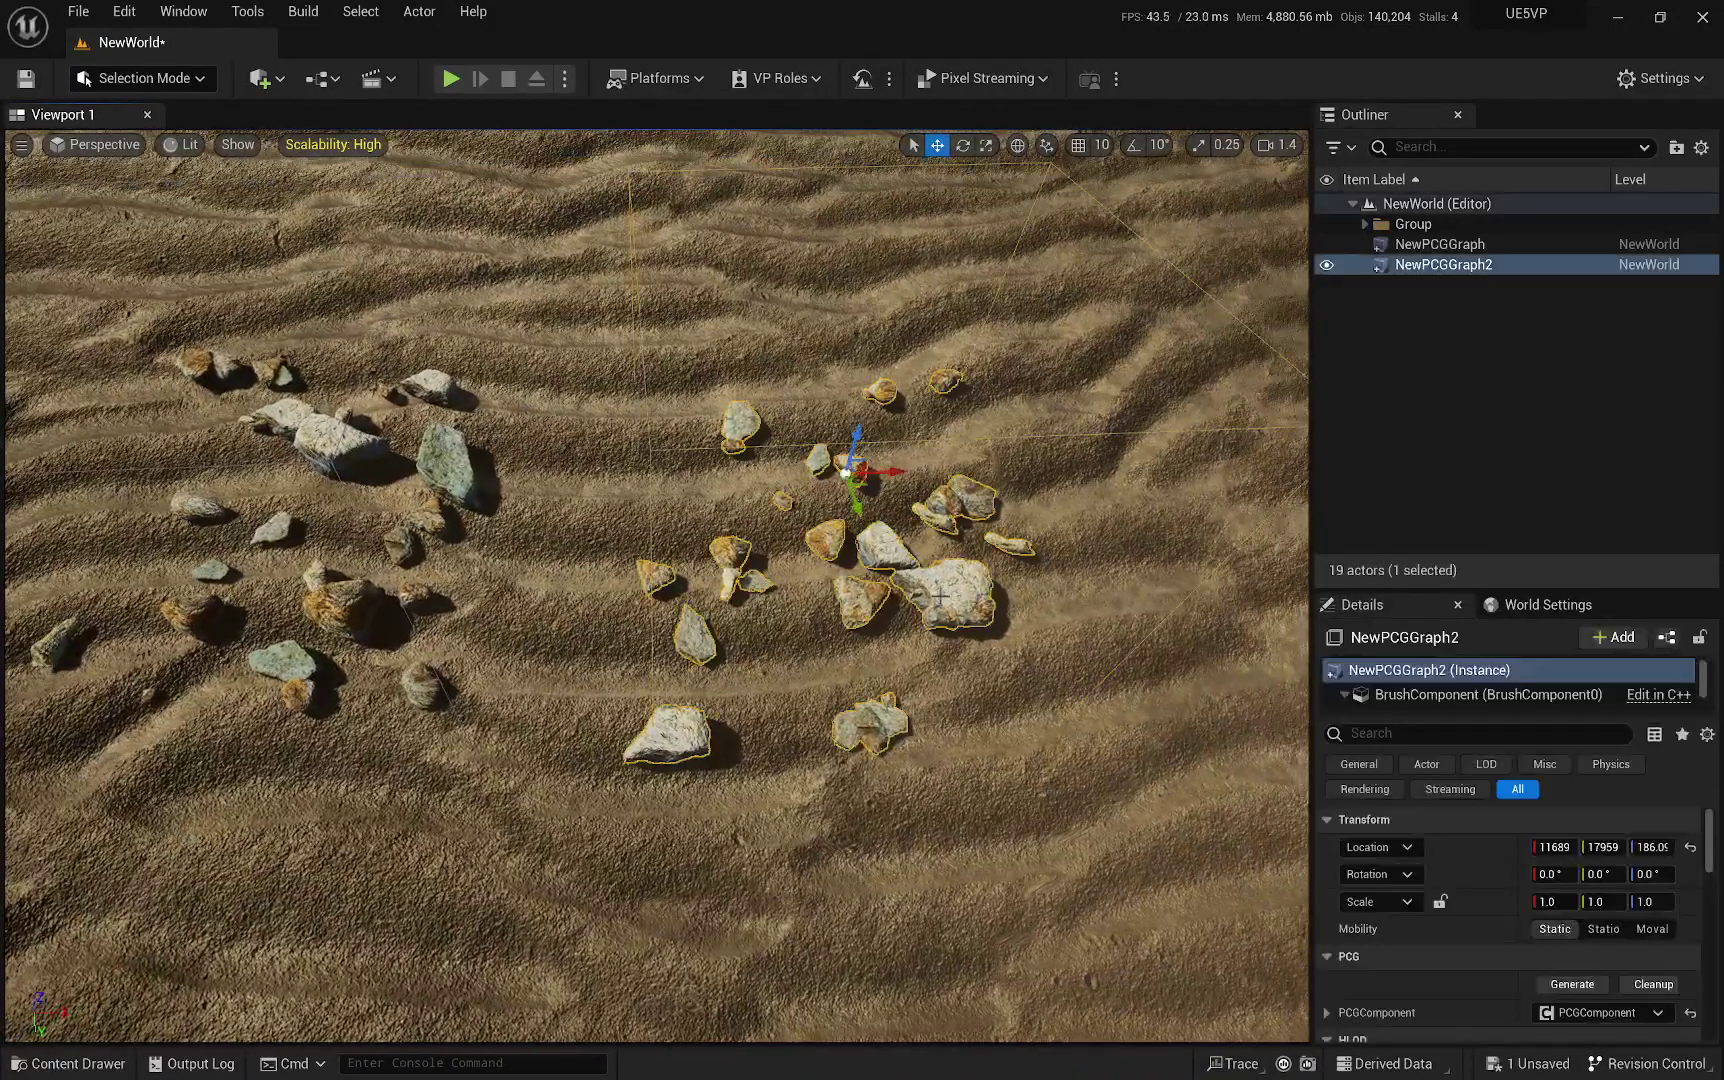
{"action": "right_click_drag", "start_coordinate": [955, 585], "coordinate": [1020, 476]}
{"action": "key", "text": "s"}
{"action": "scroll", "coordinate": [975, 530], "scroll_direction": "down", "scroll_amount": 2}
{"action": "key", "text": "w"}
{"action": "left_click_drag", "start_coordinate": [525, 601], "coordinate": [755, 600], "text": "alt"}
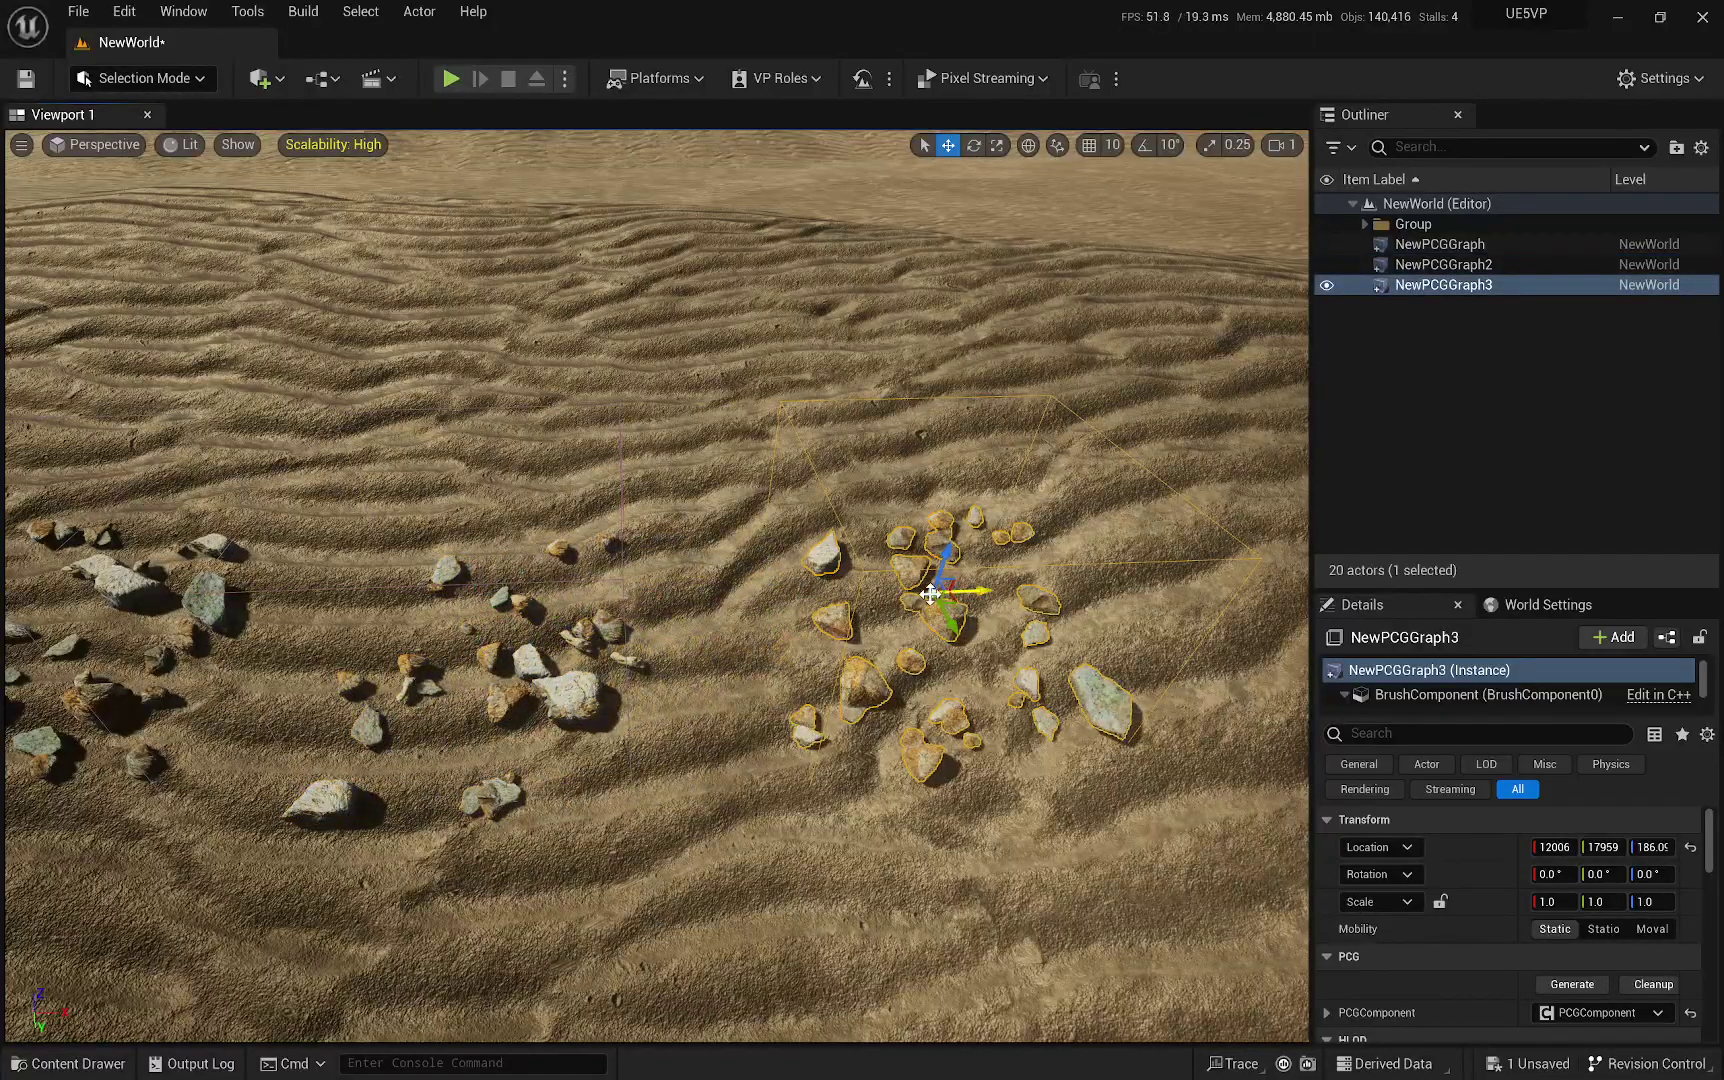
{"action": "left_click_drag", "start_coordinate": [941, 545], "coordinate": [942, 539]}
Duplicate the third graph volume further along the X axis, to about X 12179.
{"action": "key", "text": "s"}
{"action": "scroll", "coordinate": [942, 539], "scroll_direction": "up", "scroll_amount": 2}
{"action": "mouse_move", "coordinate": [942, 539]}
{"action": "right_mouse_down"}
{"action": "mouse_move", "coordinate": [890, 530]}
{"action": "mouse_move", "coordinate": [985, 550]}
{"action": "mouse_move", "coordinate": [925, 530]}
{"action": "mouse_move", "coordinate": [975, 570]}
{"action": "mouse_move", "coordinate": [965, 530]}
{"action": "right_mouse_up"}
{"action": "key", "text": "w"}
{"action": "key", "text": "w"}
{"action": "key", "text": "s"}
{"action": "left_click_drag", "start_coordinate": [578, 510], "coordinate": [821, 487], "text": "alt"}
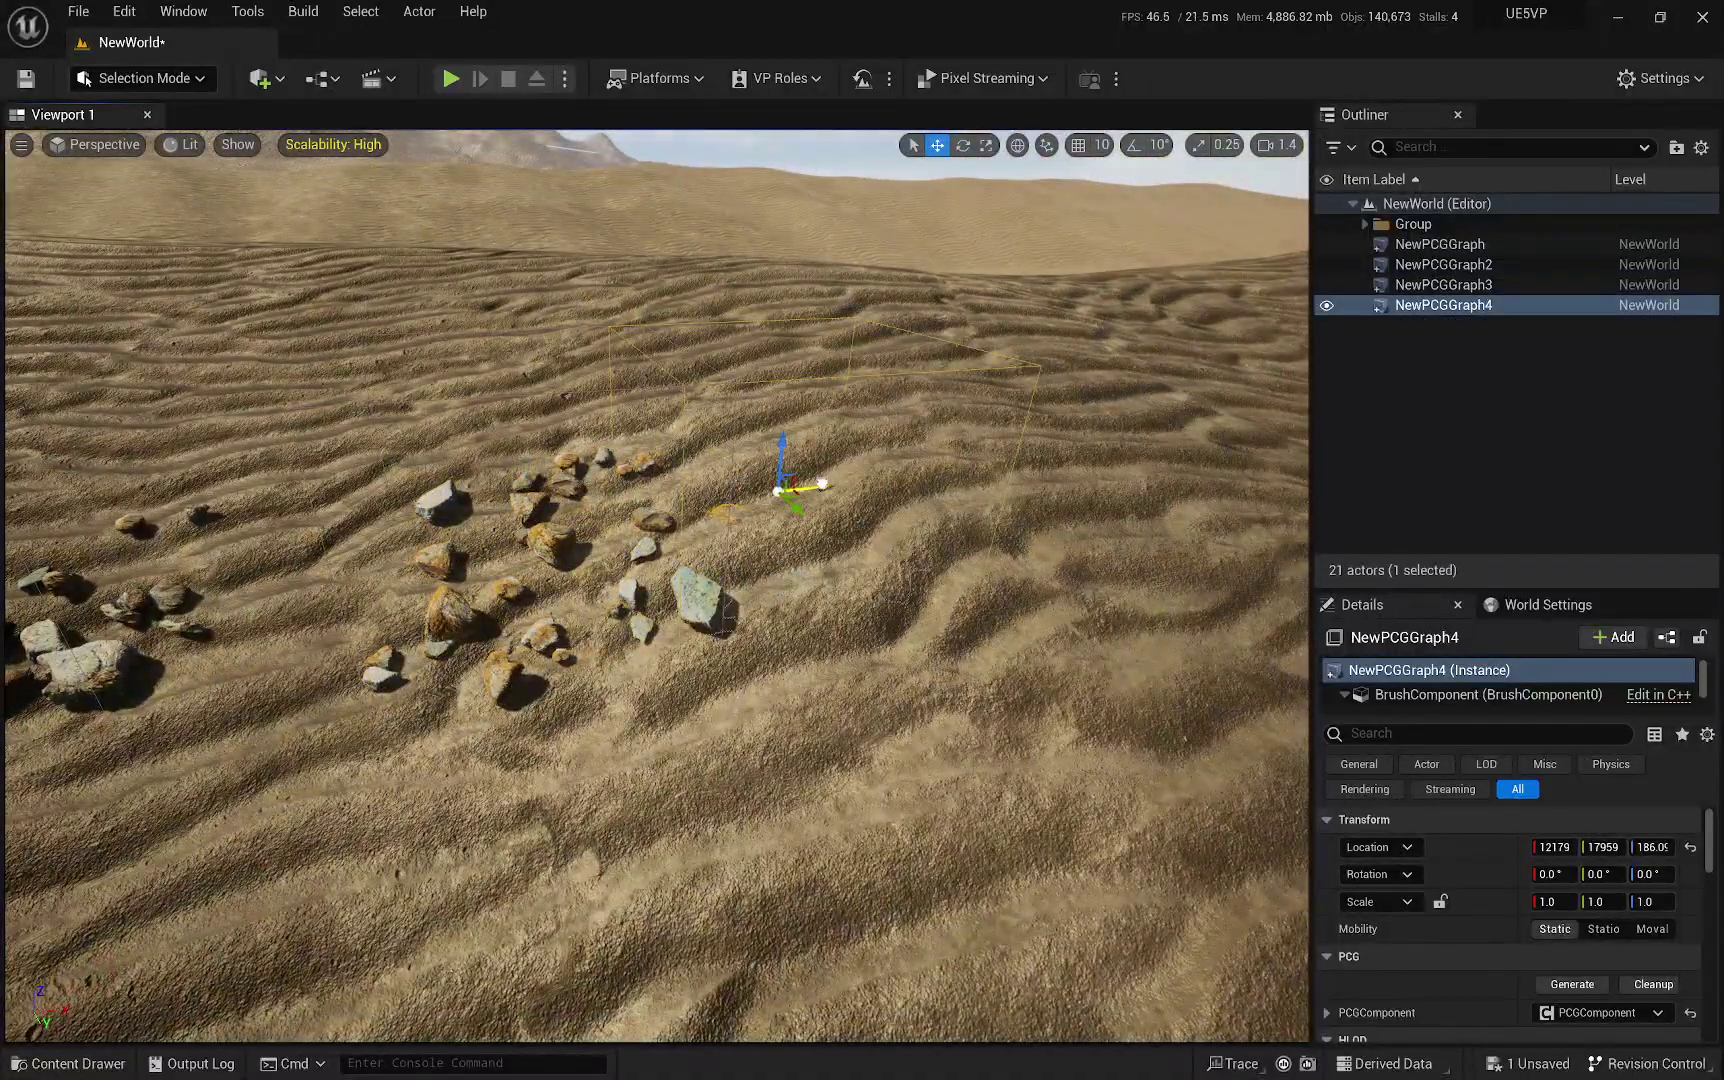
Move the fourth graph volume to about X 12290 and raise it to about Z 197.
{"action": "right_click_drag", "start_coordinate": [821, 487], "coordinate": [865, 490]}
{"action": "key", "text": "w"}
{"action": "left_click_drag", "start_coordinate": [785, 505], "coordinate": [937, 453]}
{"action": "key", "text": "s"}
{"action": "right_click_drag", "start_coordinate": [937, 453], "coordinate": [754, 525]}
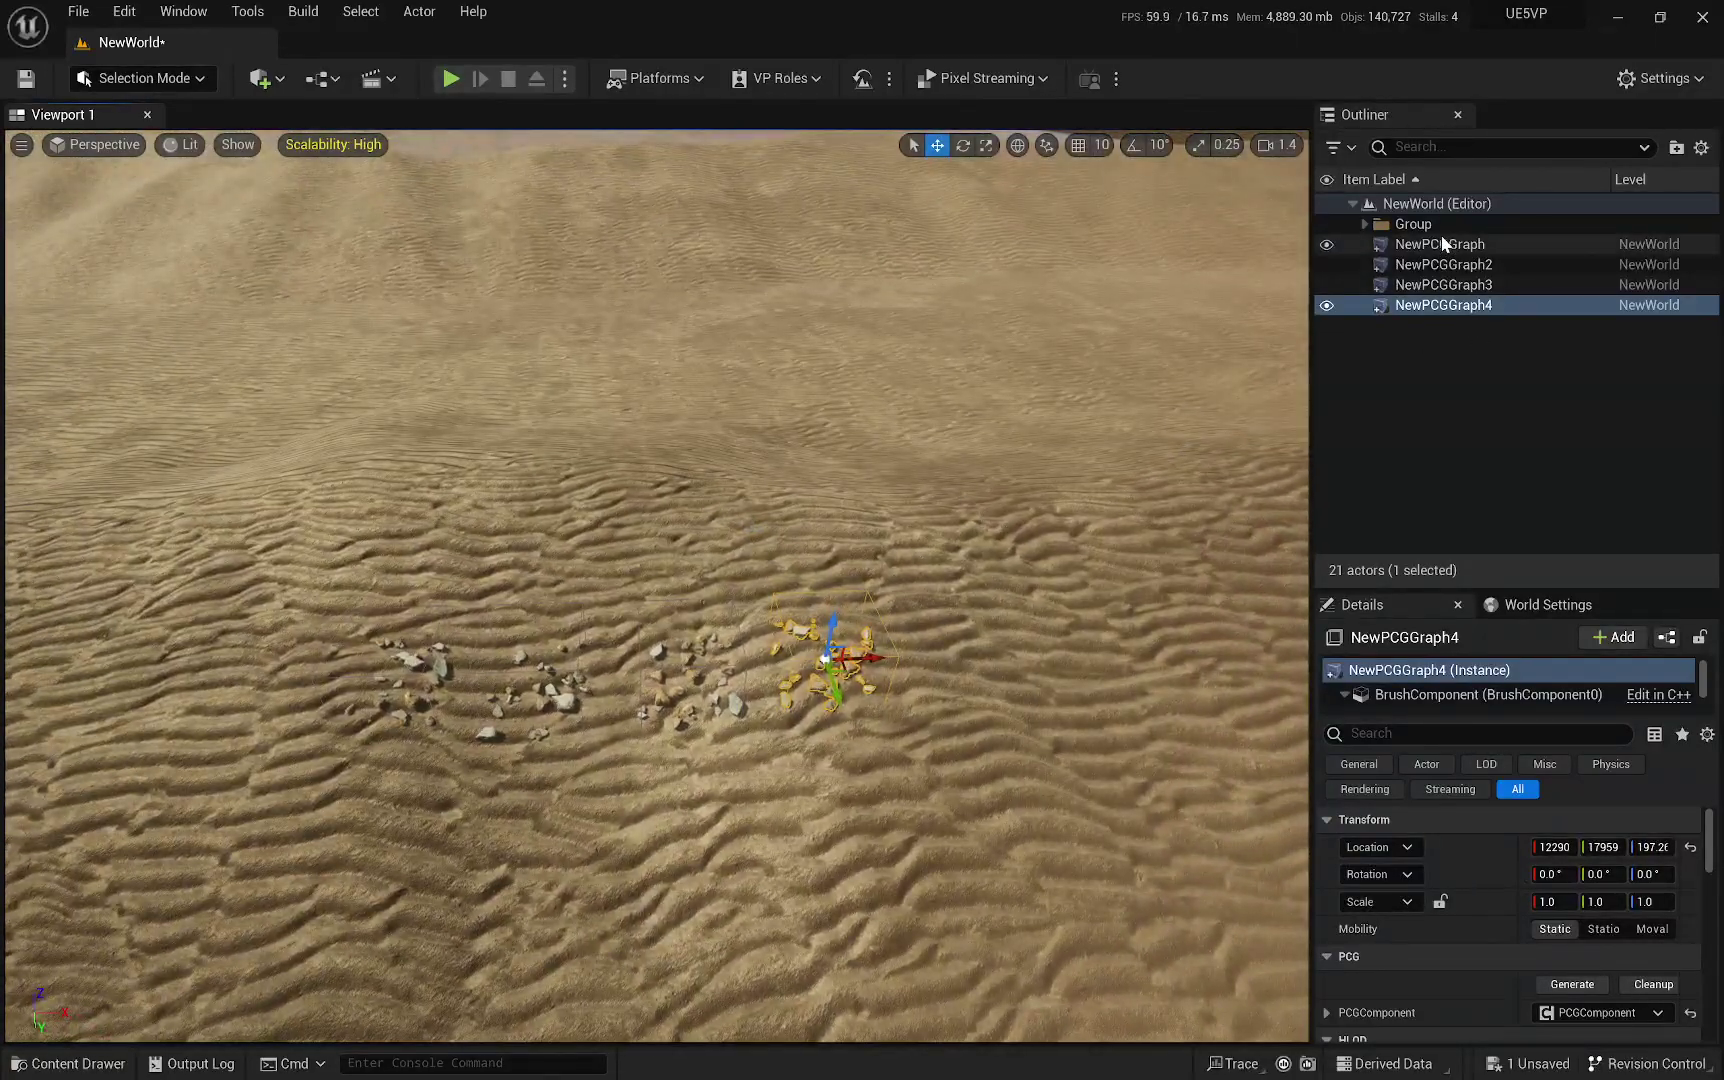
Delete all four graph volumes, from NewPCGGraph to NewPCGGraph4, from the level.
{"action": "left_click", "coordinate": [1441, 244]}
{"action": "left_click", "coordinate": [1457, 305], "text": "shift"}
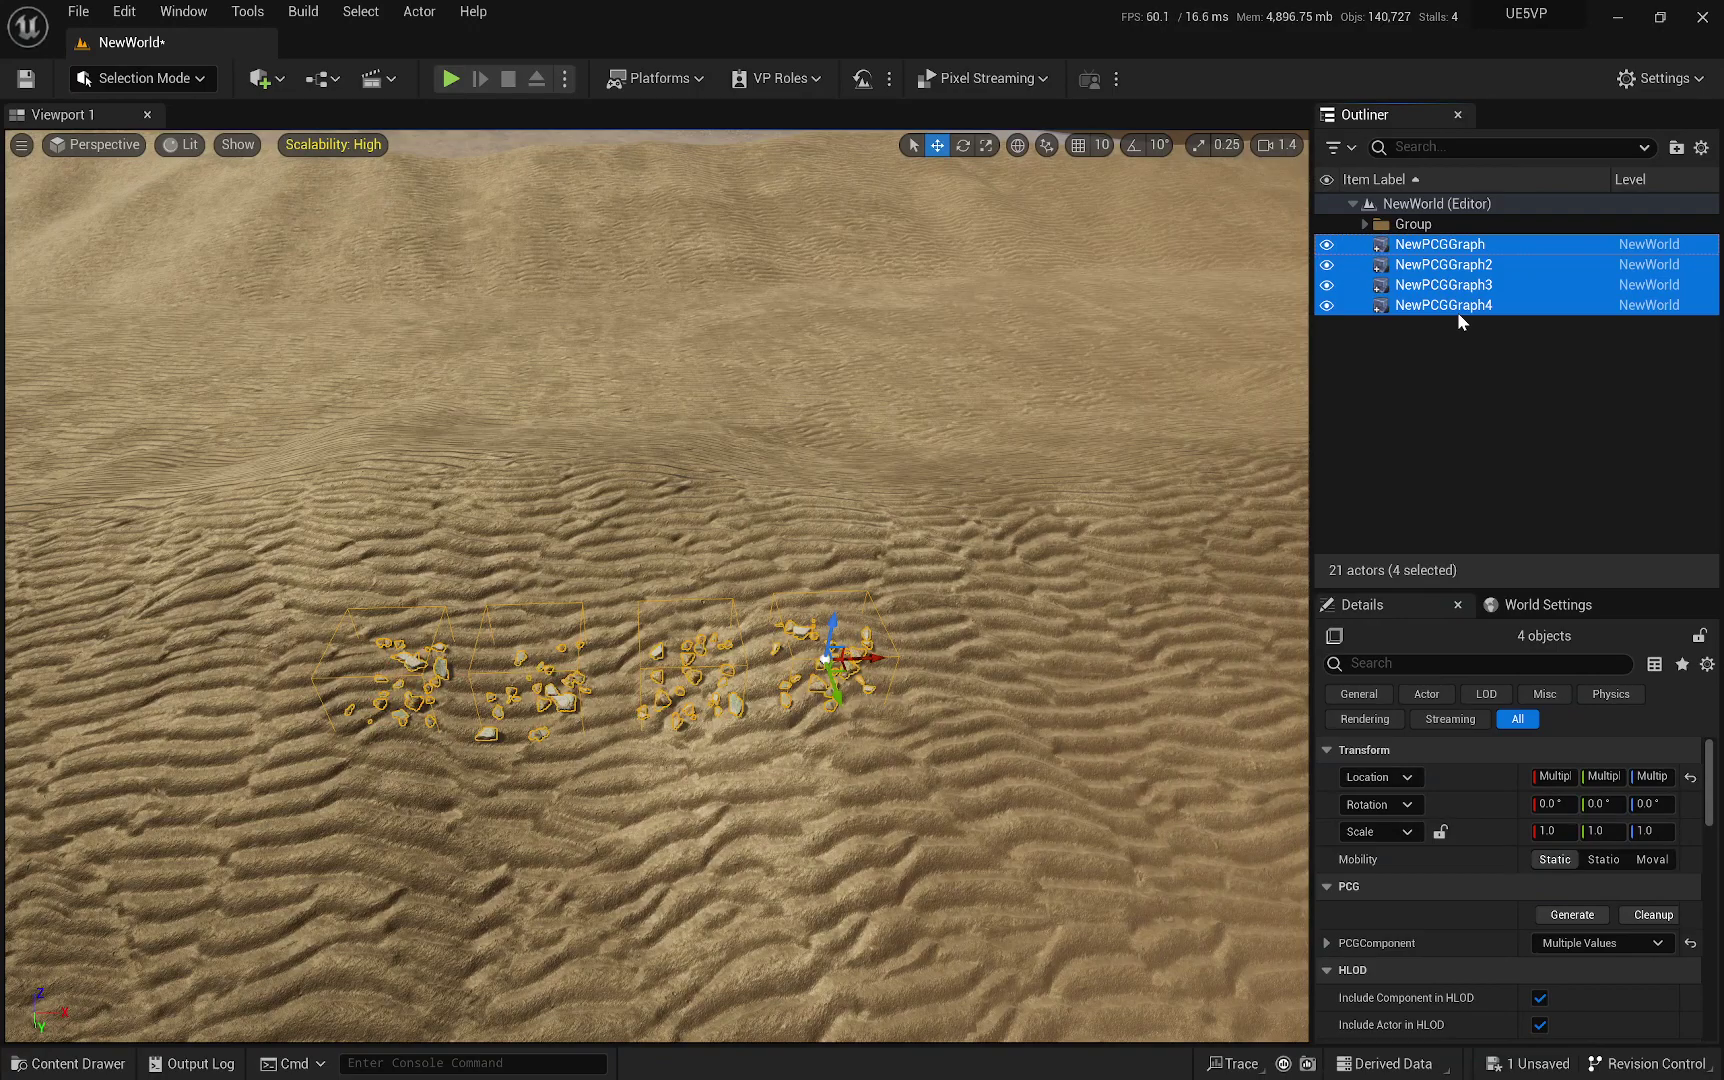
{"action": "key", "text": "Delete"}
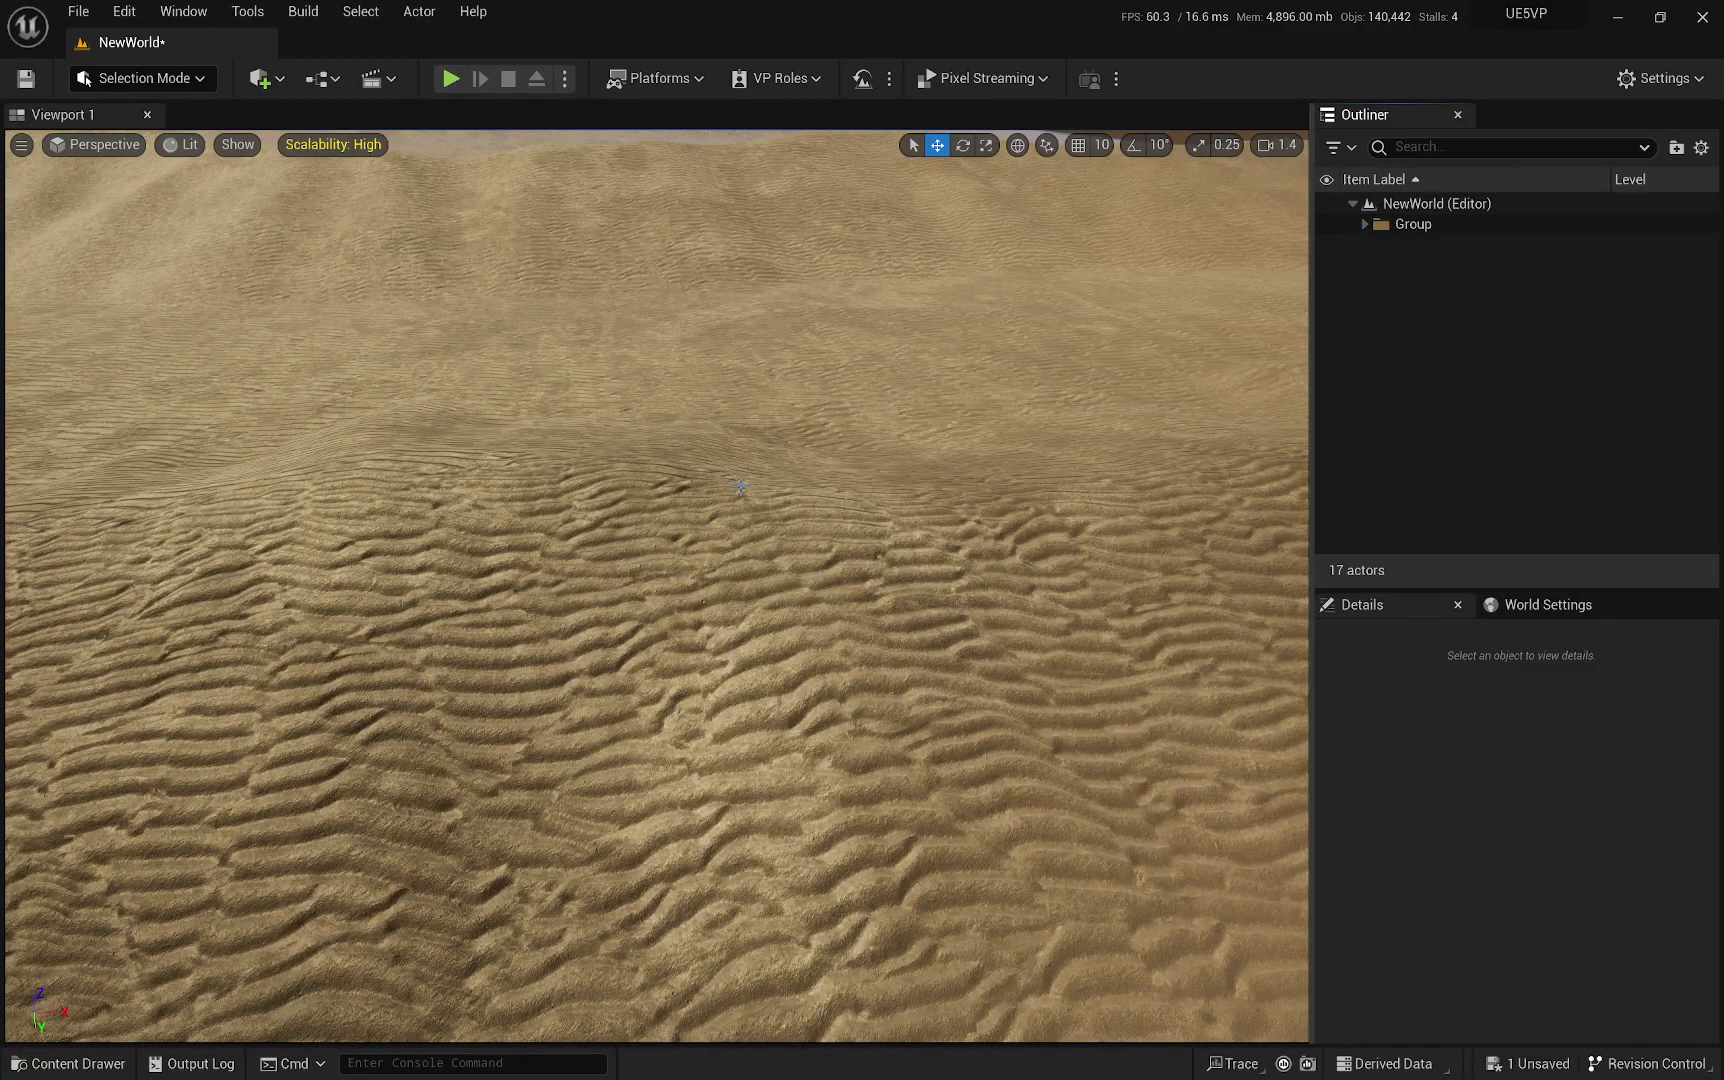
Switch the editor from Selection mode to Placement mode.
{"action": "left_click", "coordinate": [166, 77]}
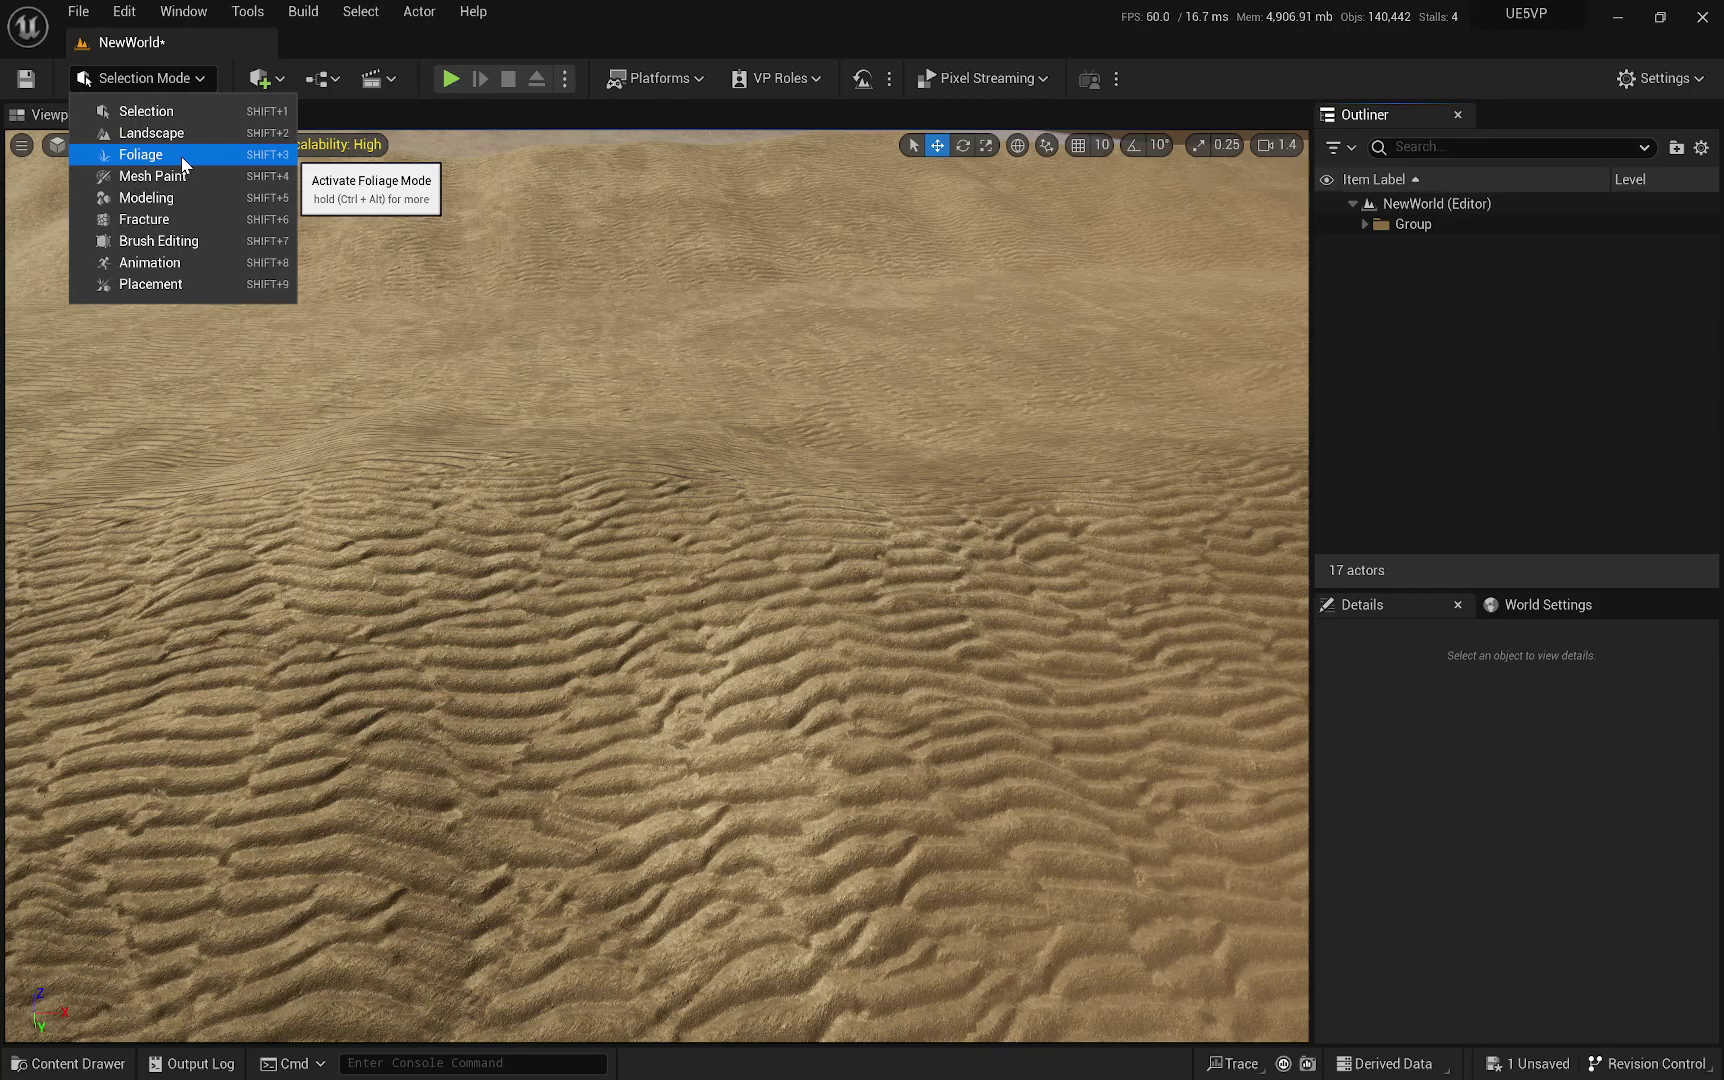
{"action": "left_click", "coordinate": [160, 284]}
{"action": "right_click_drag", "start_coordinate": [902, 564], "coordinate": [900, 565]}
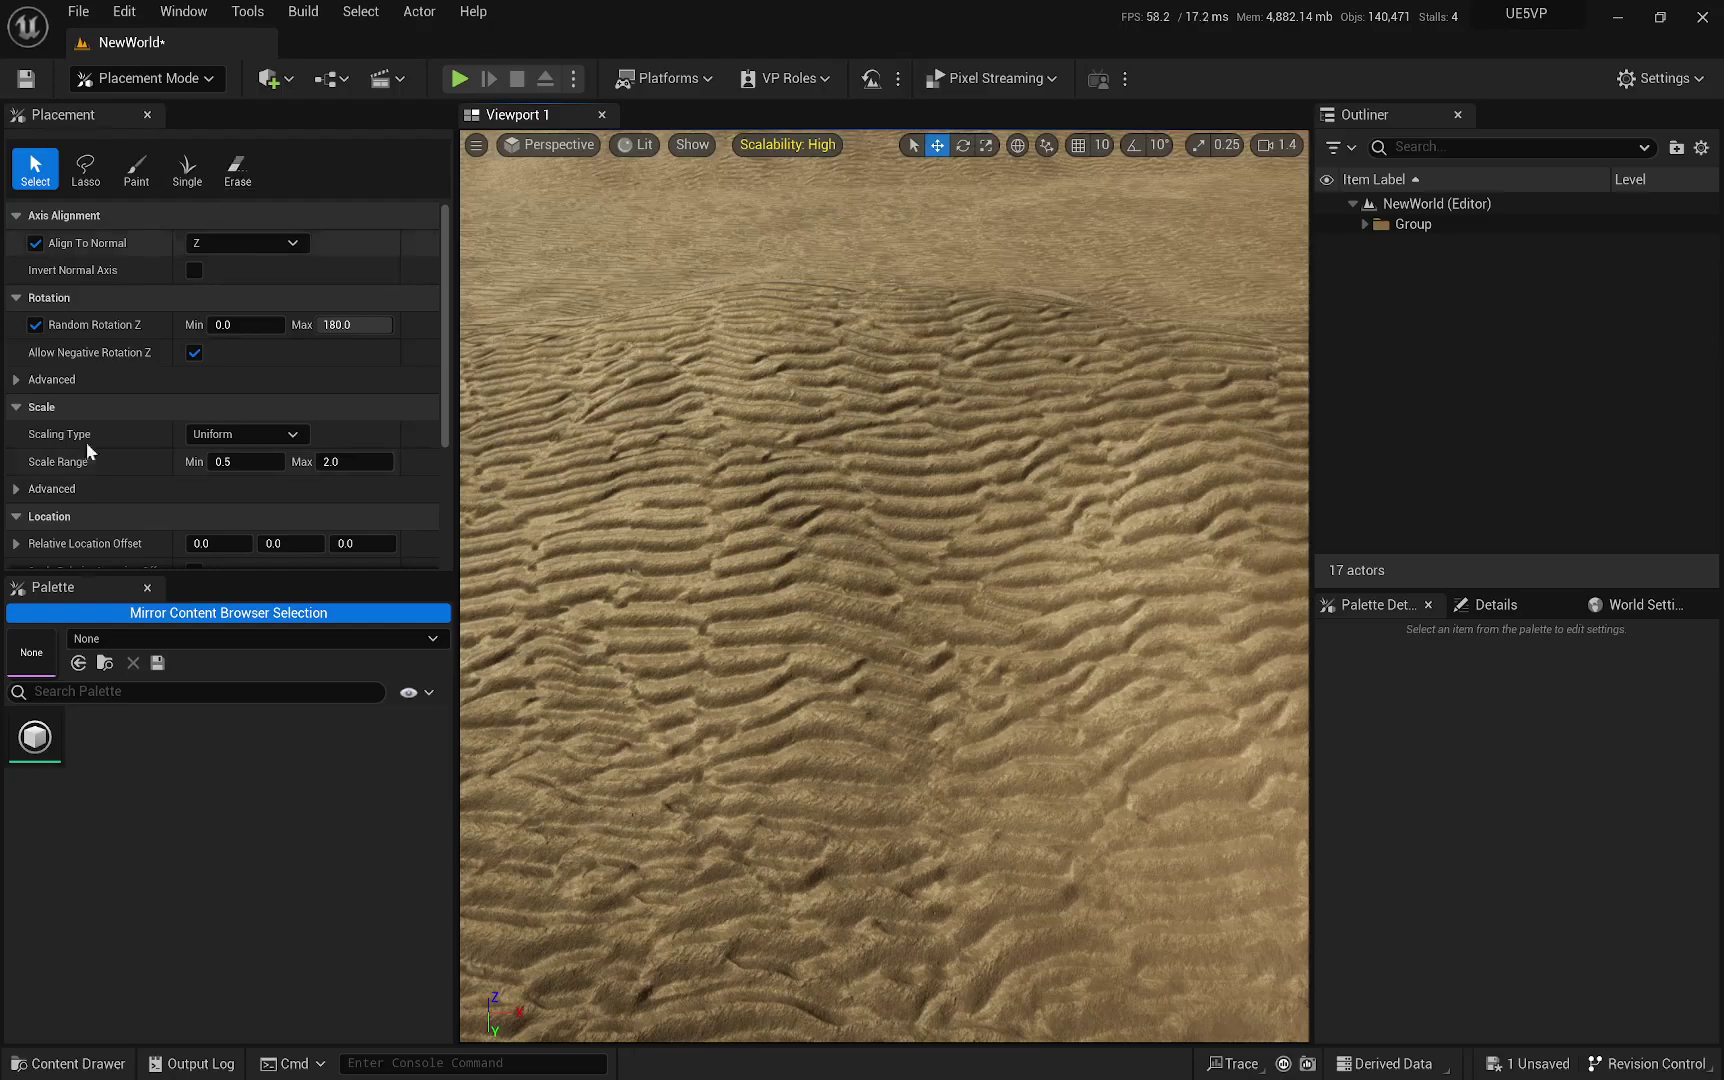
Examine the placement settings for axis alignment, rotation, scale, location offset and surface filters.
{"action": "scroll", "coordinate": [123, 387], "scroll_direction": "down", "scroll_amount": 5}
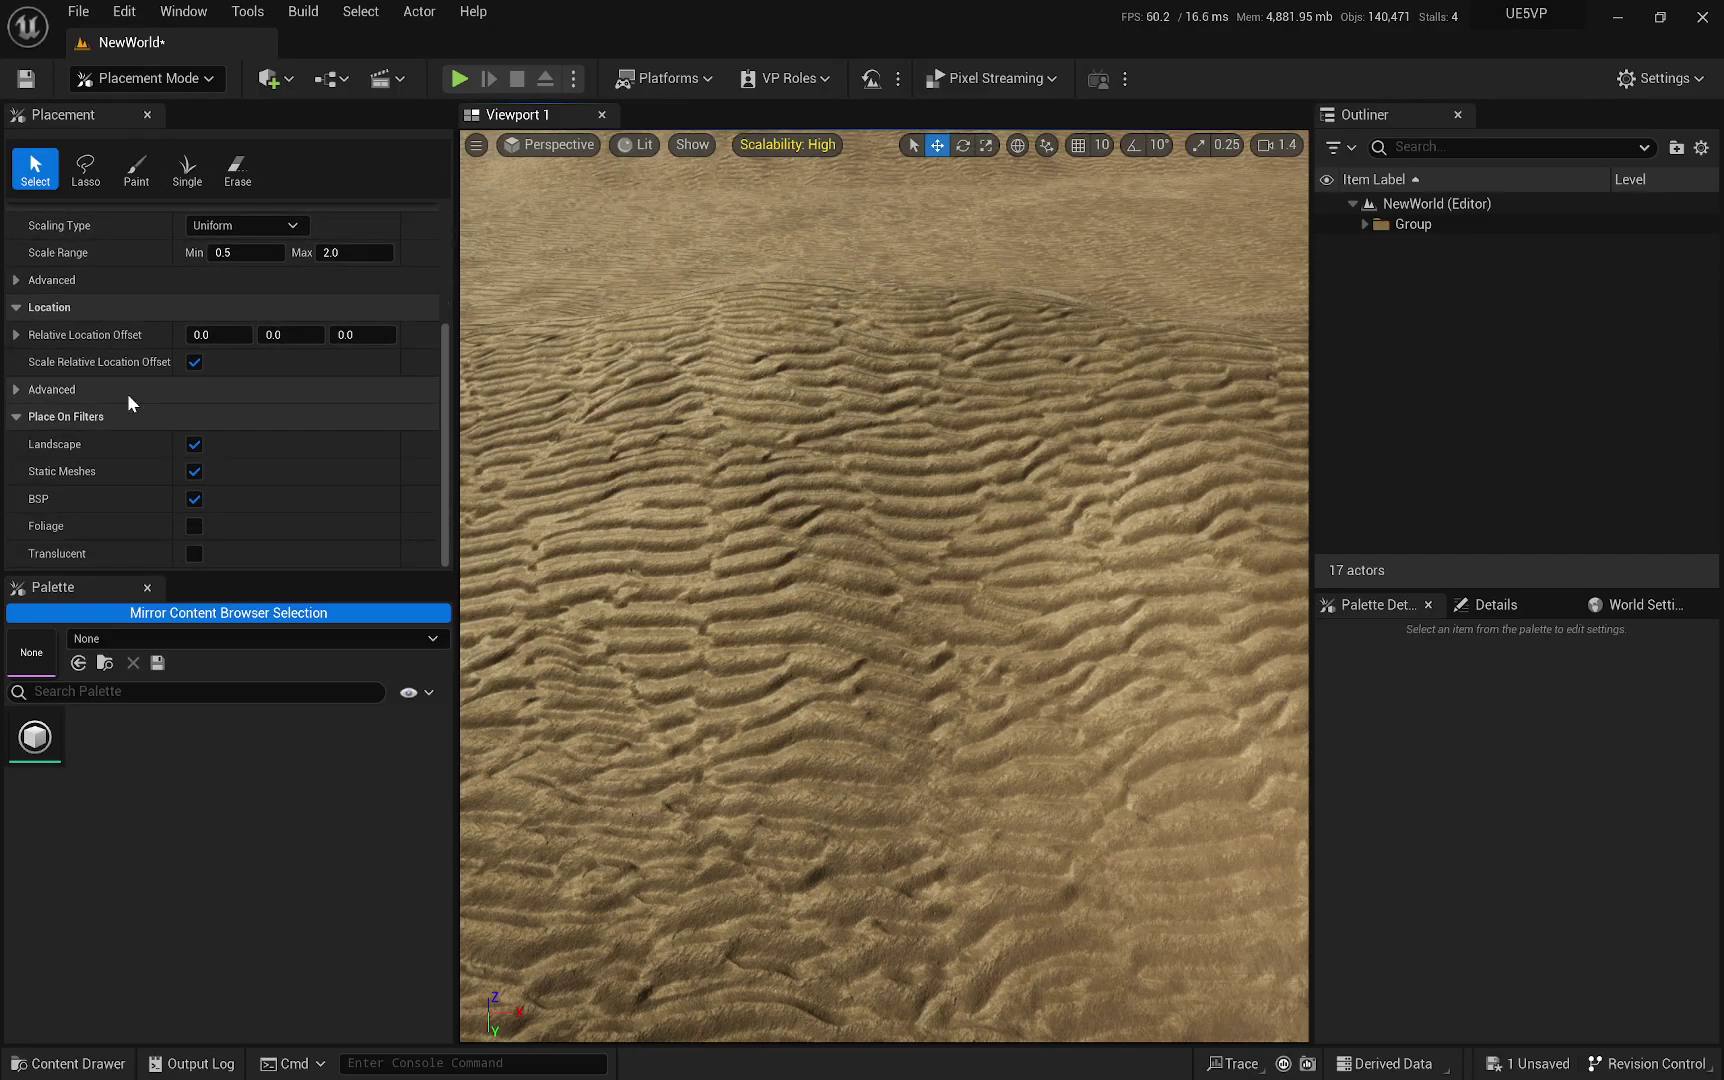
{"action": "scroll", "coordinate": [277, 366], "scroll_direction": "up", "scroll_amount": 3}
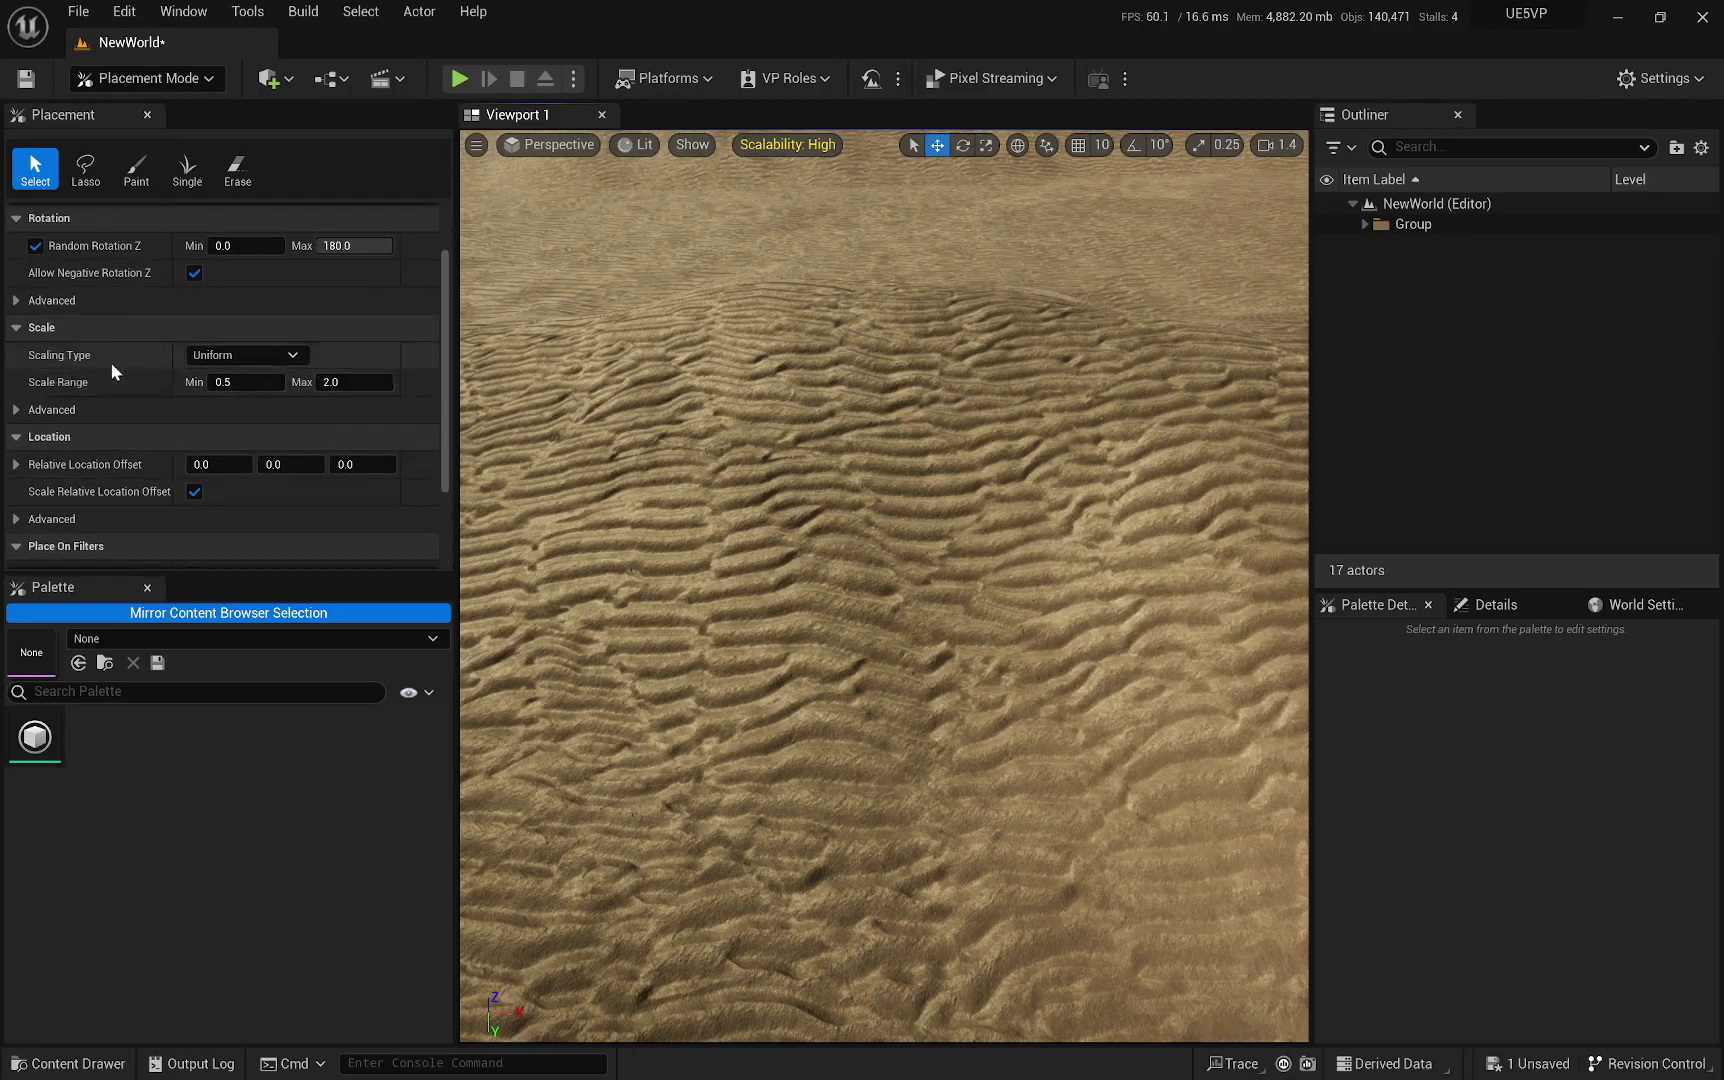
{"action": "scroll", "coordinate": [139, 384], "scroll_direction": "up", "scroll_amount": 2}
{"action": "scroll", "coordinate": [128, 401], "scroll_direction": "down", "scroll_amount": 5}
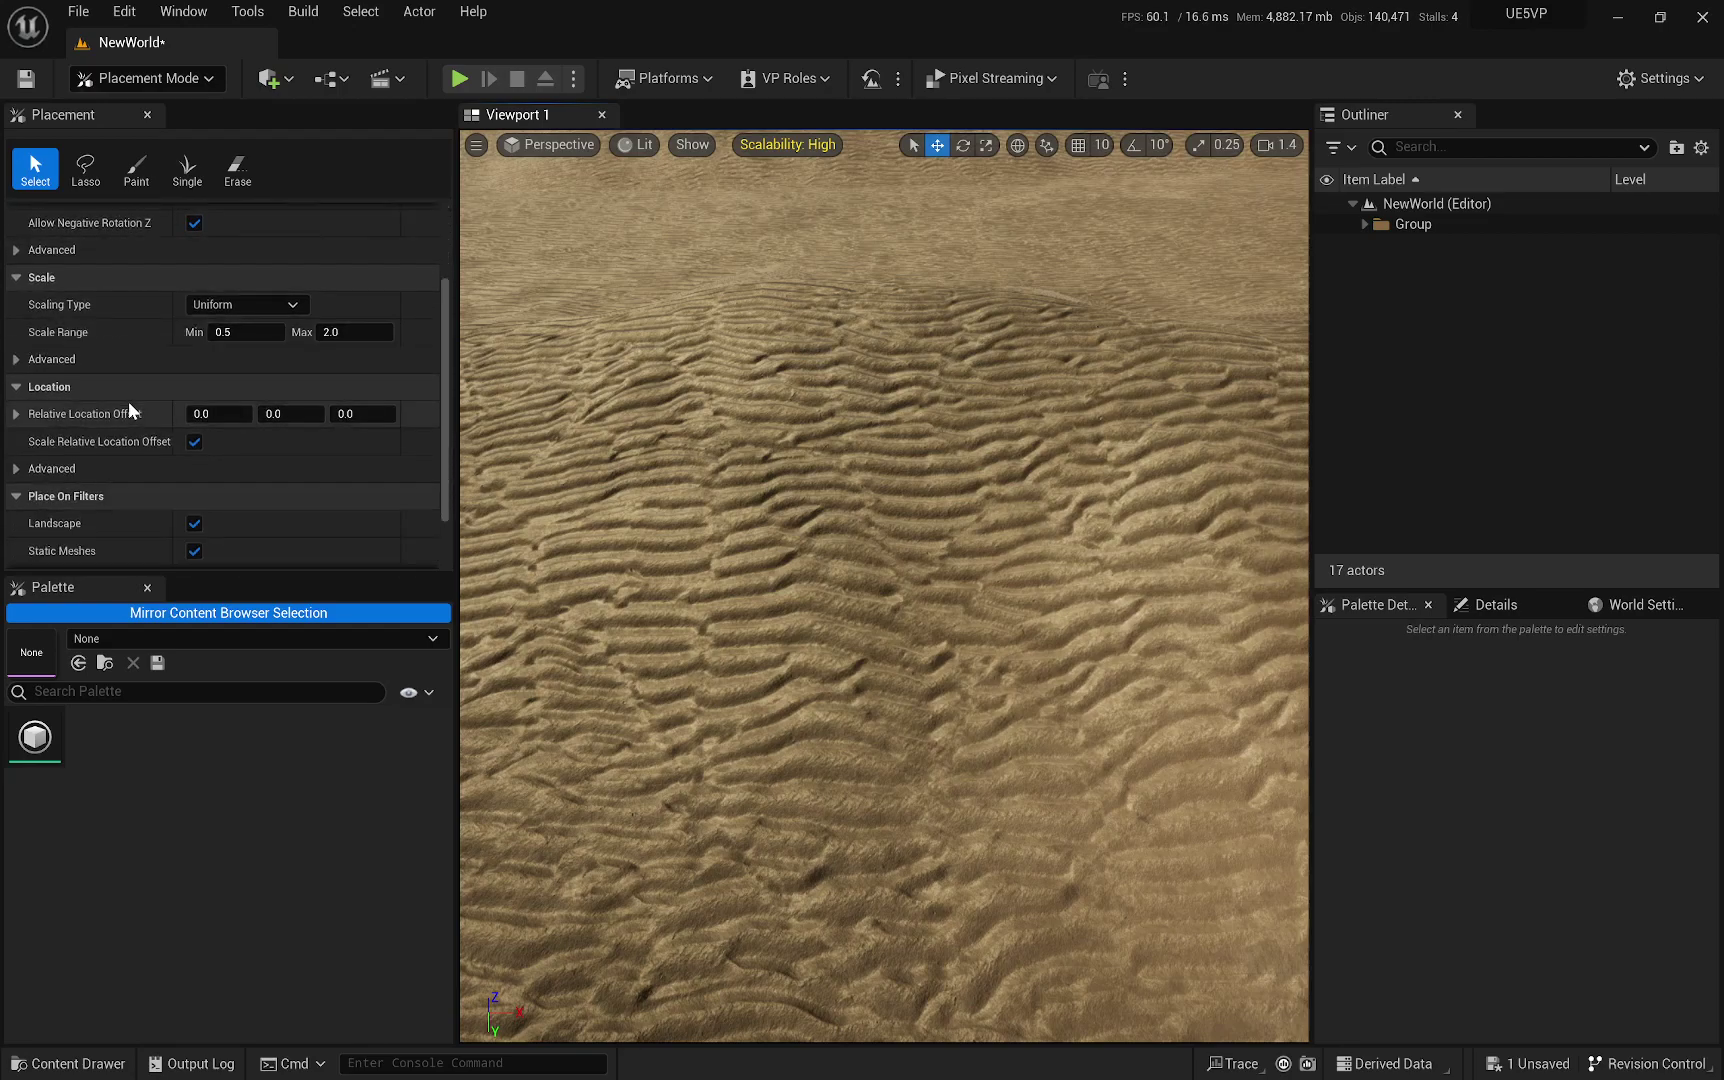
{"action": "scroll", "coordinate": [131, 418], "scroll_direction": "up", "scroll_amount": 1}
{"action": "scroll", "coordinate": [131, 416], "scroll_direction": "down", "scroll_amount": 1}
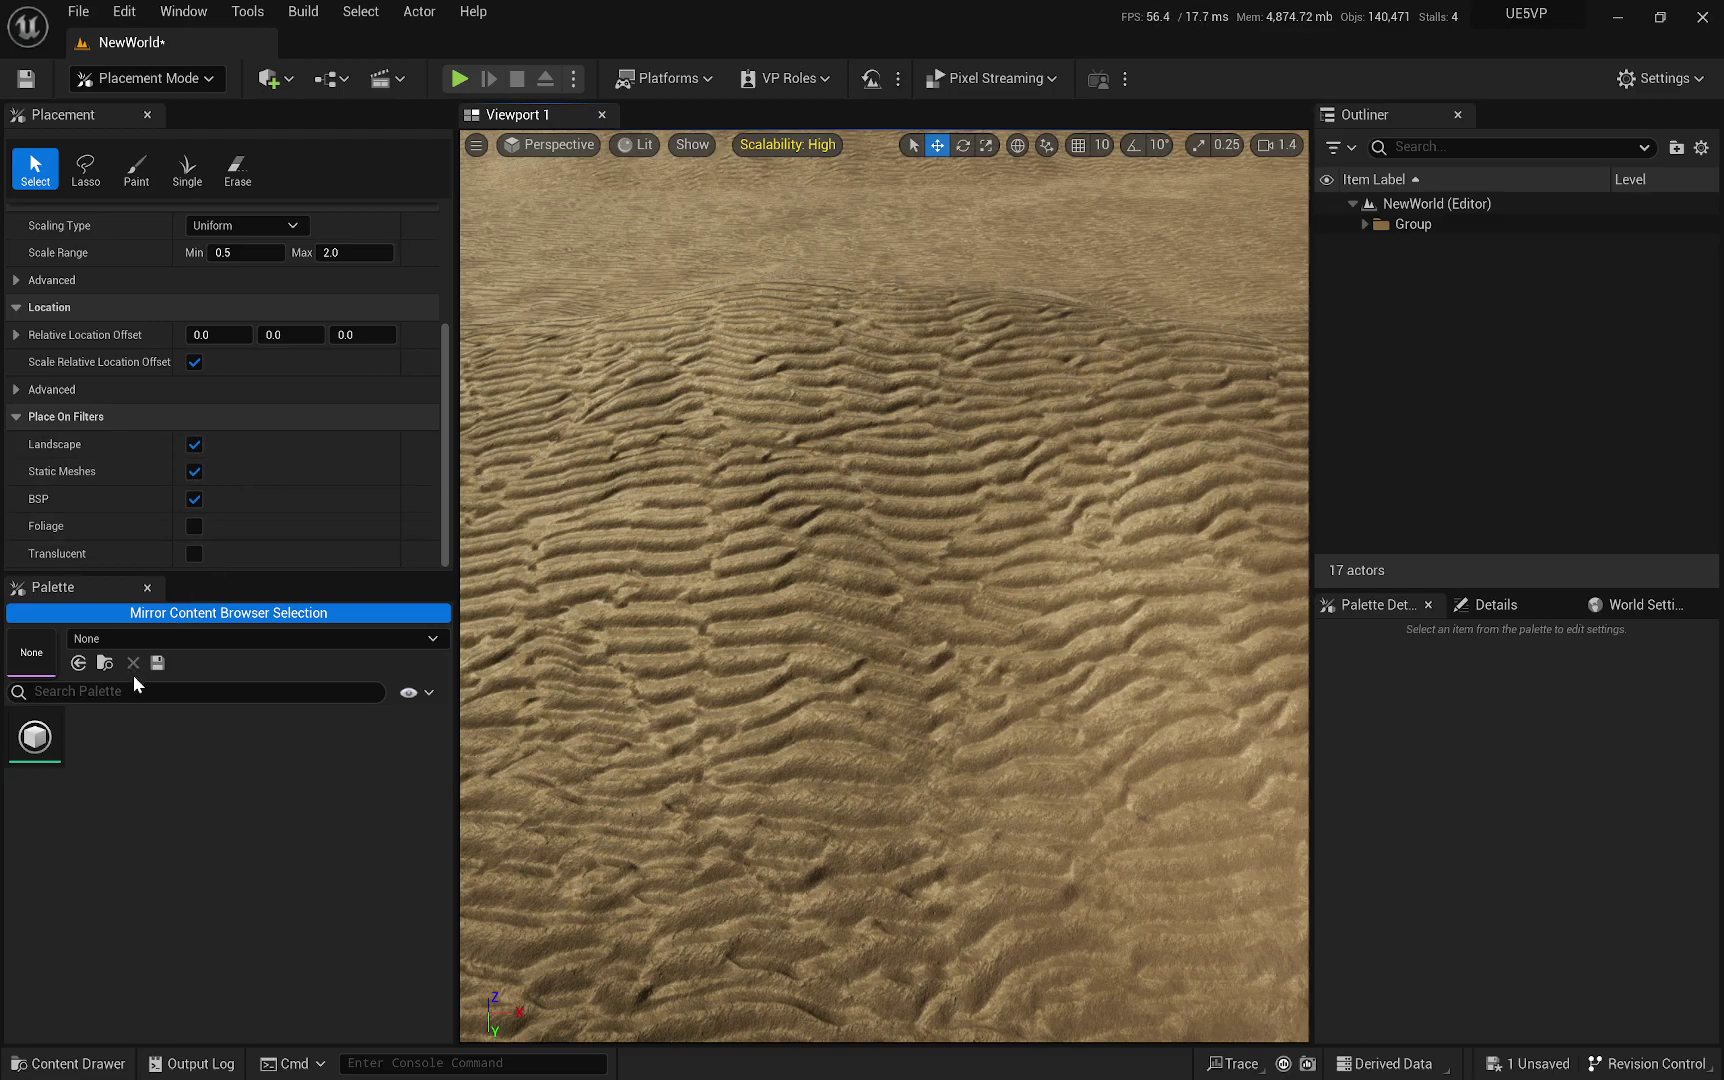
{"action": "mouse_move", "coordinate": [489, 618]}
{"action": "right_mouse_down"}
{"action": "mouse_move", "coordinate": [489, 600]}
{"action": "mouse_move", "coordinate": [489, 650]}
{"action": "right_mouse_up"}
{"action": "scroll", "coordinate": [489, 618], "scroll_direction": "up", "scroll_amount": 2}
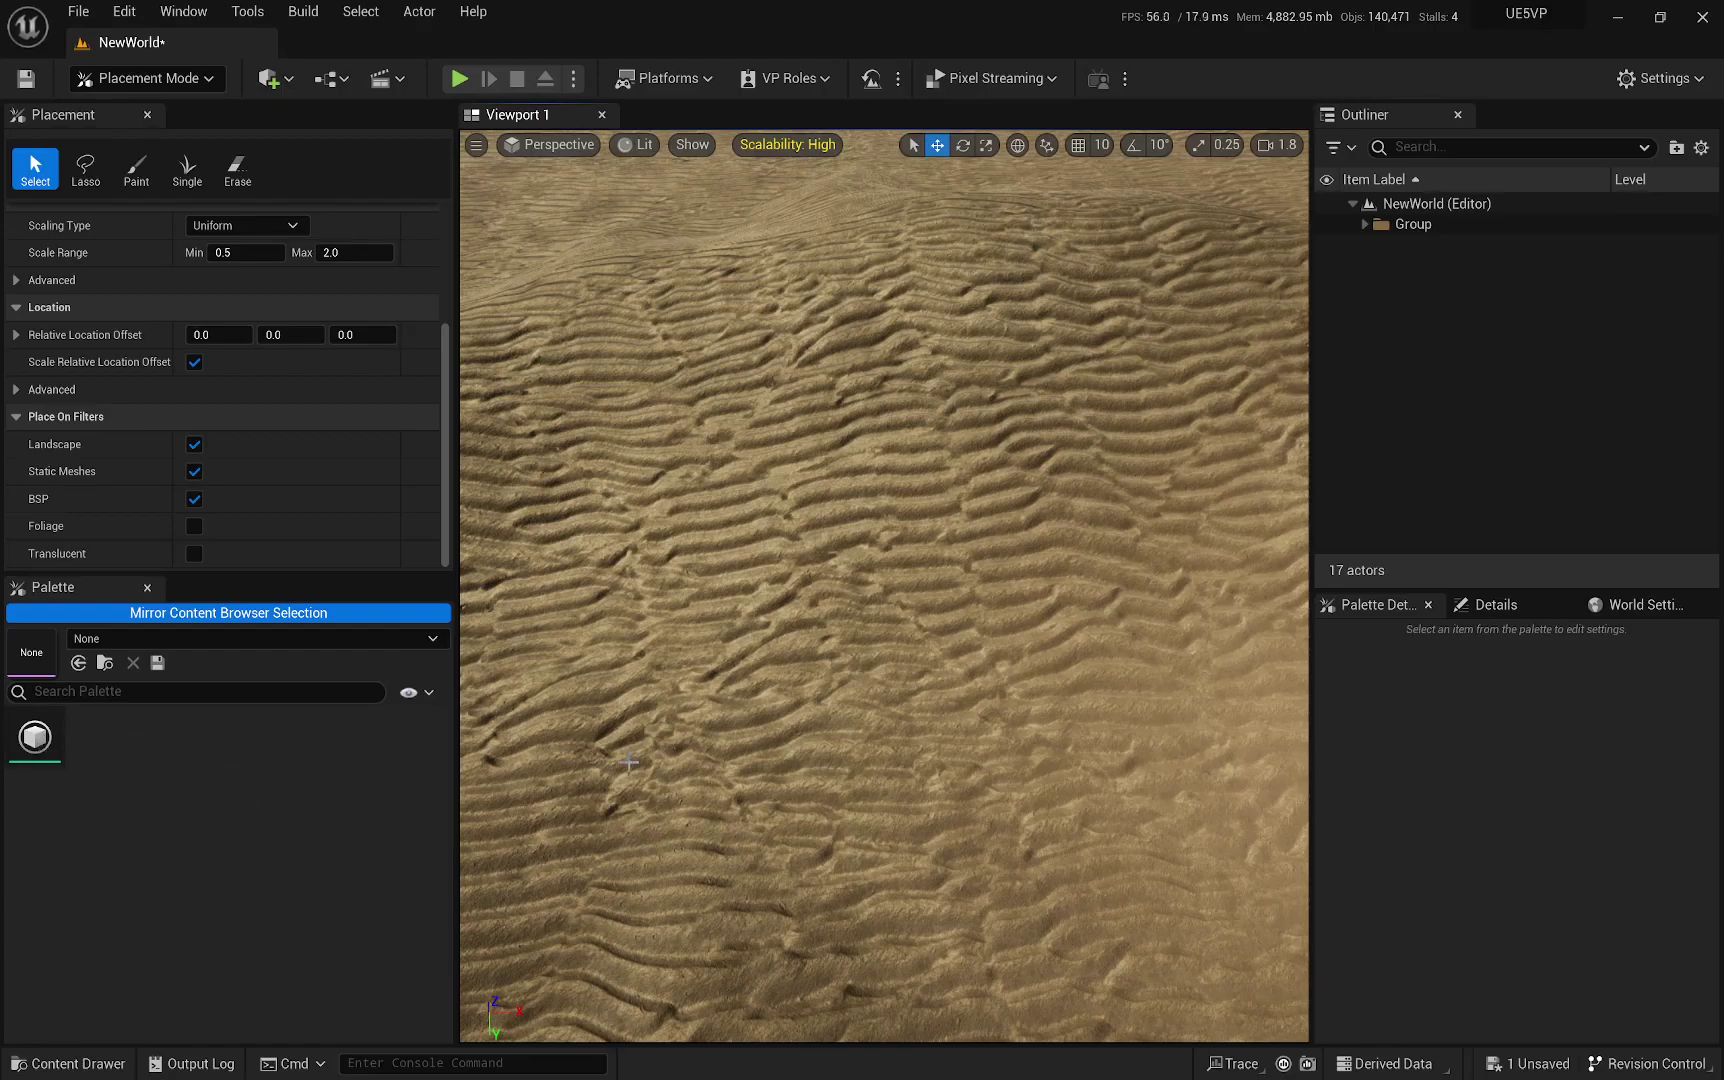
Clear the content selection and reselect NewPCGGraph so the mirrored palette offers it for placement.
{"action": "key", "text": "ctrl+space"}
{"action": "left_click", "coordinate": [877, 902]}
{"action": "key", "text": "ctrl+space"}
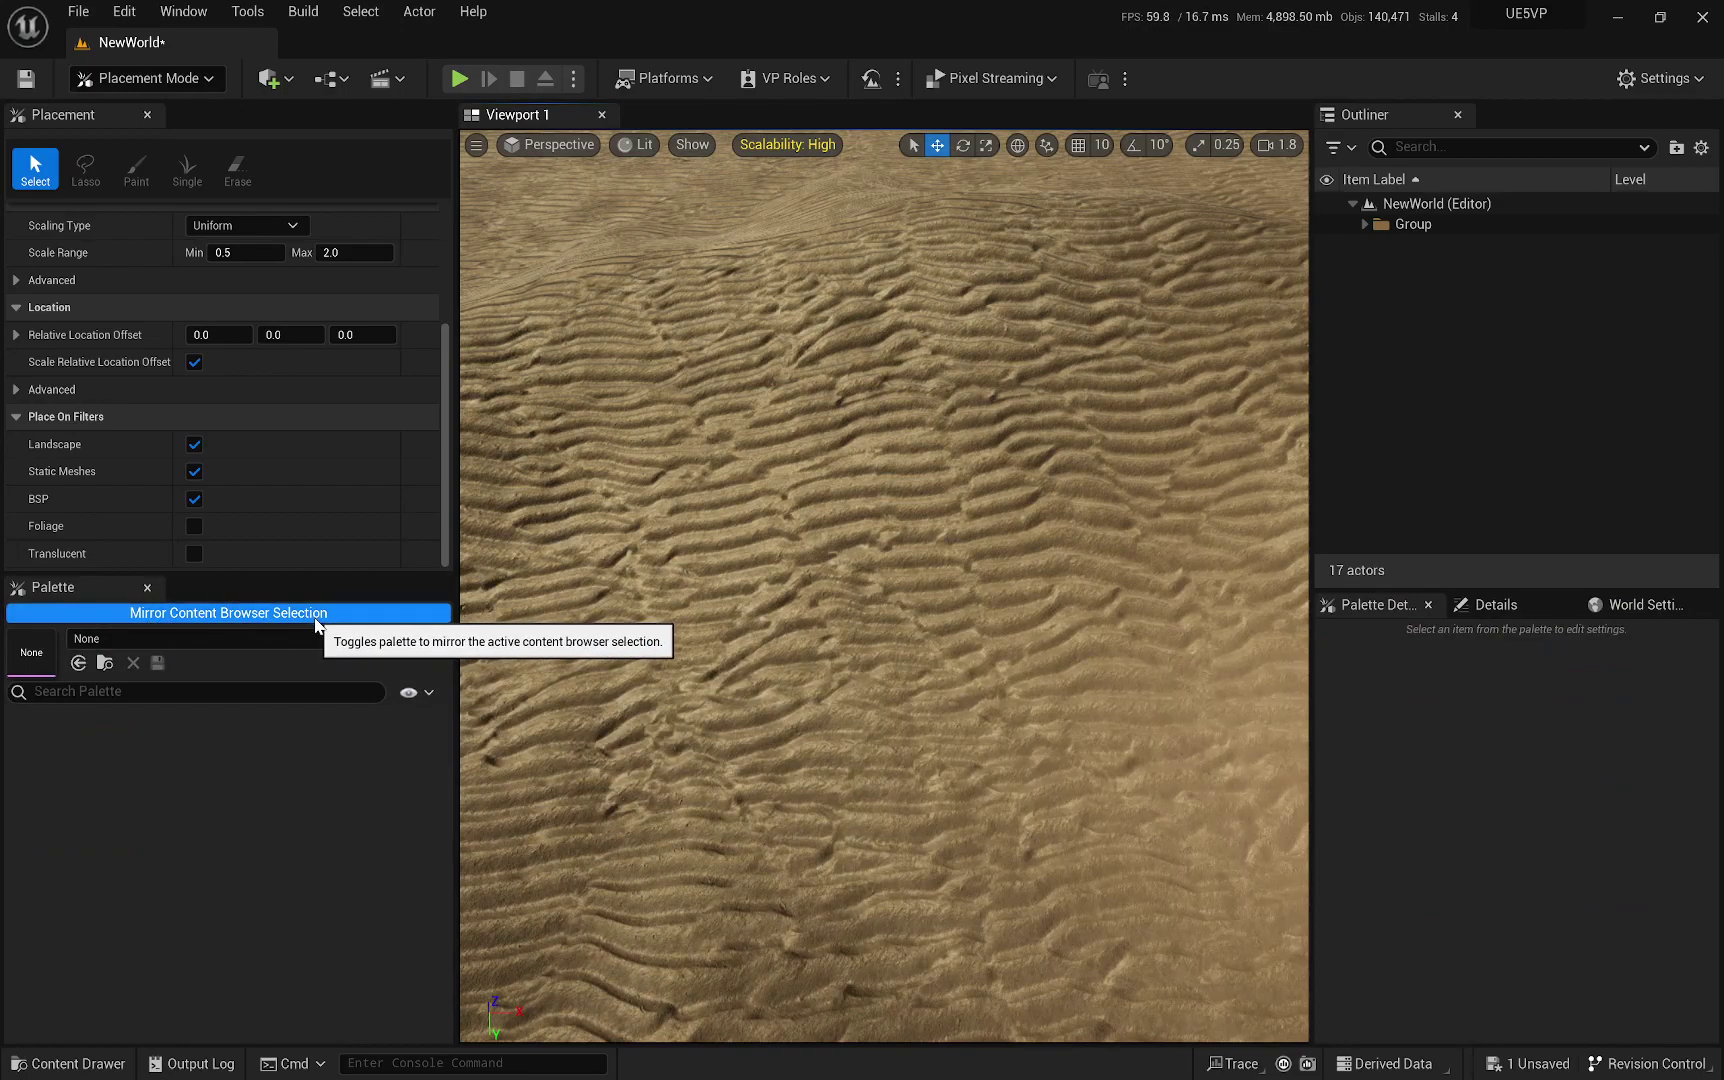
{"action": "key", "text": "ctrl+space"}
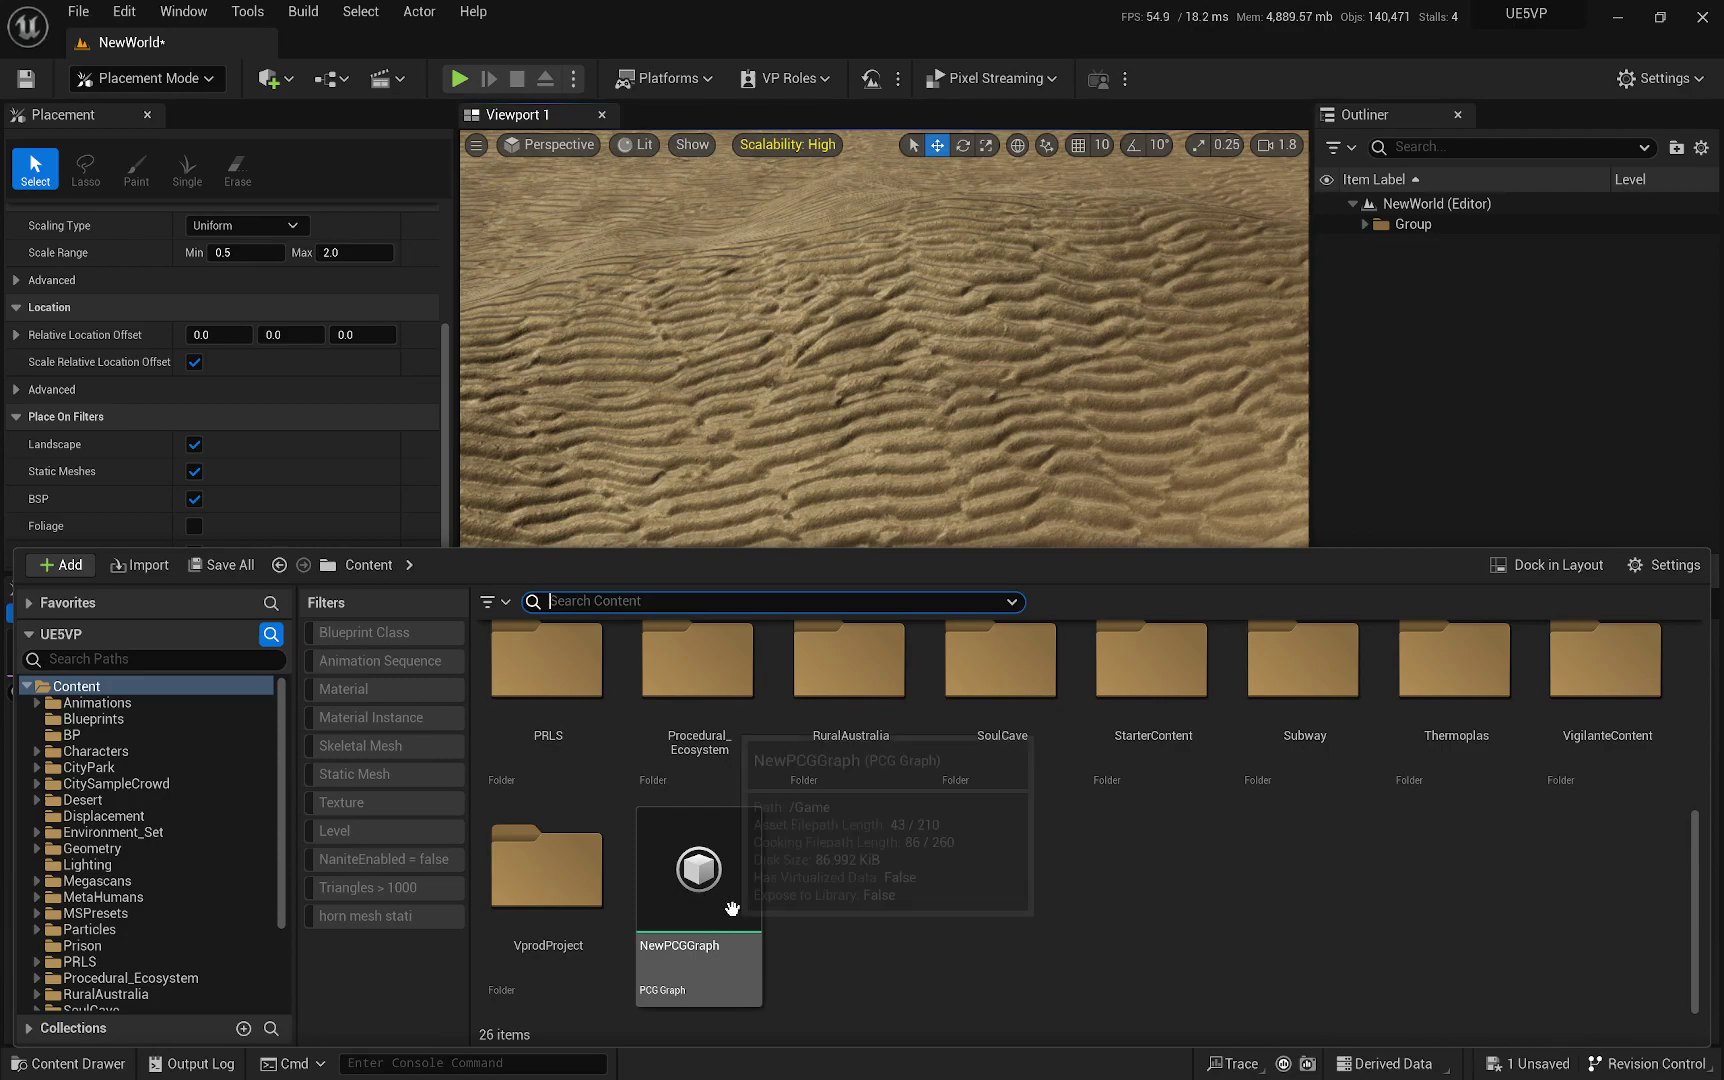
{"action": "left_click", "coordinate": [700, 874]}
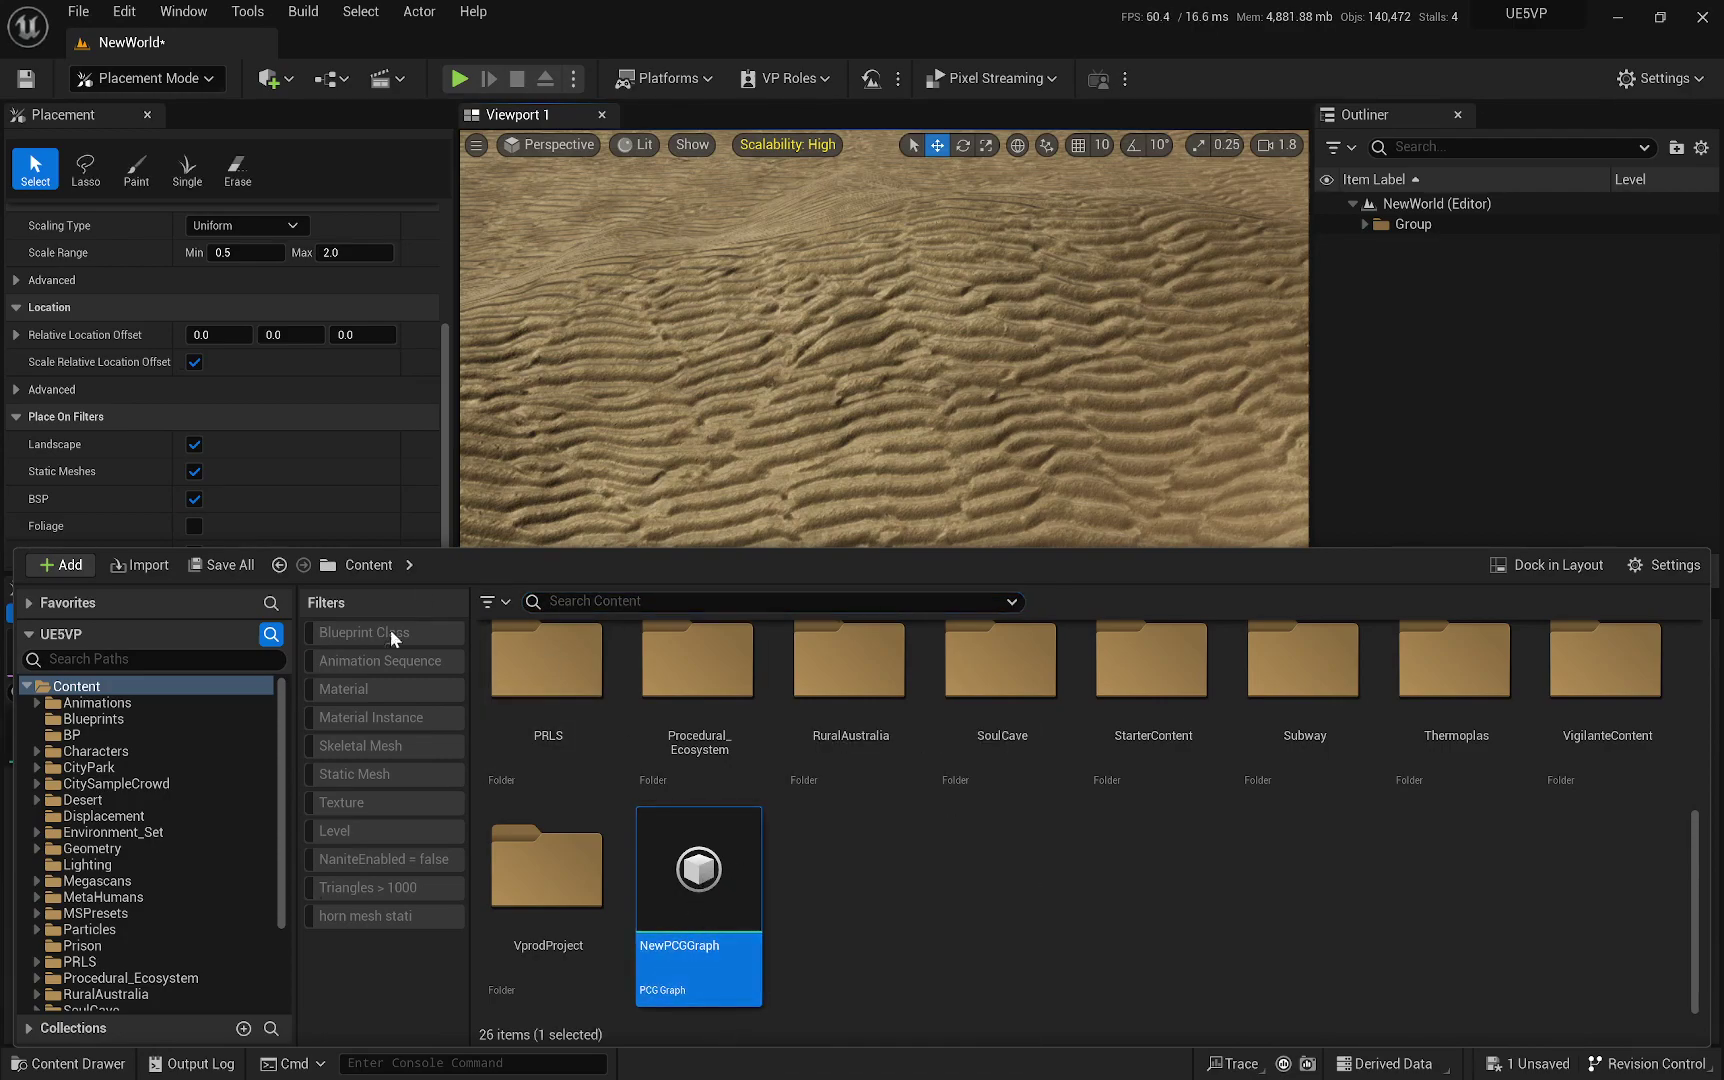
{"action": "left_click", "coordinate": [889, 452]}
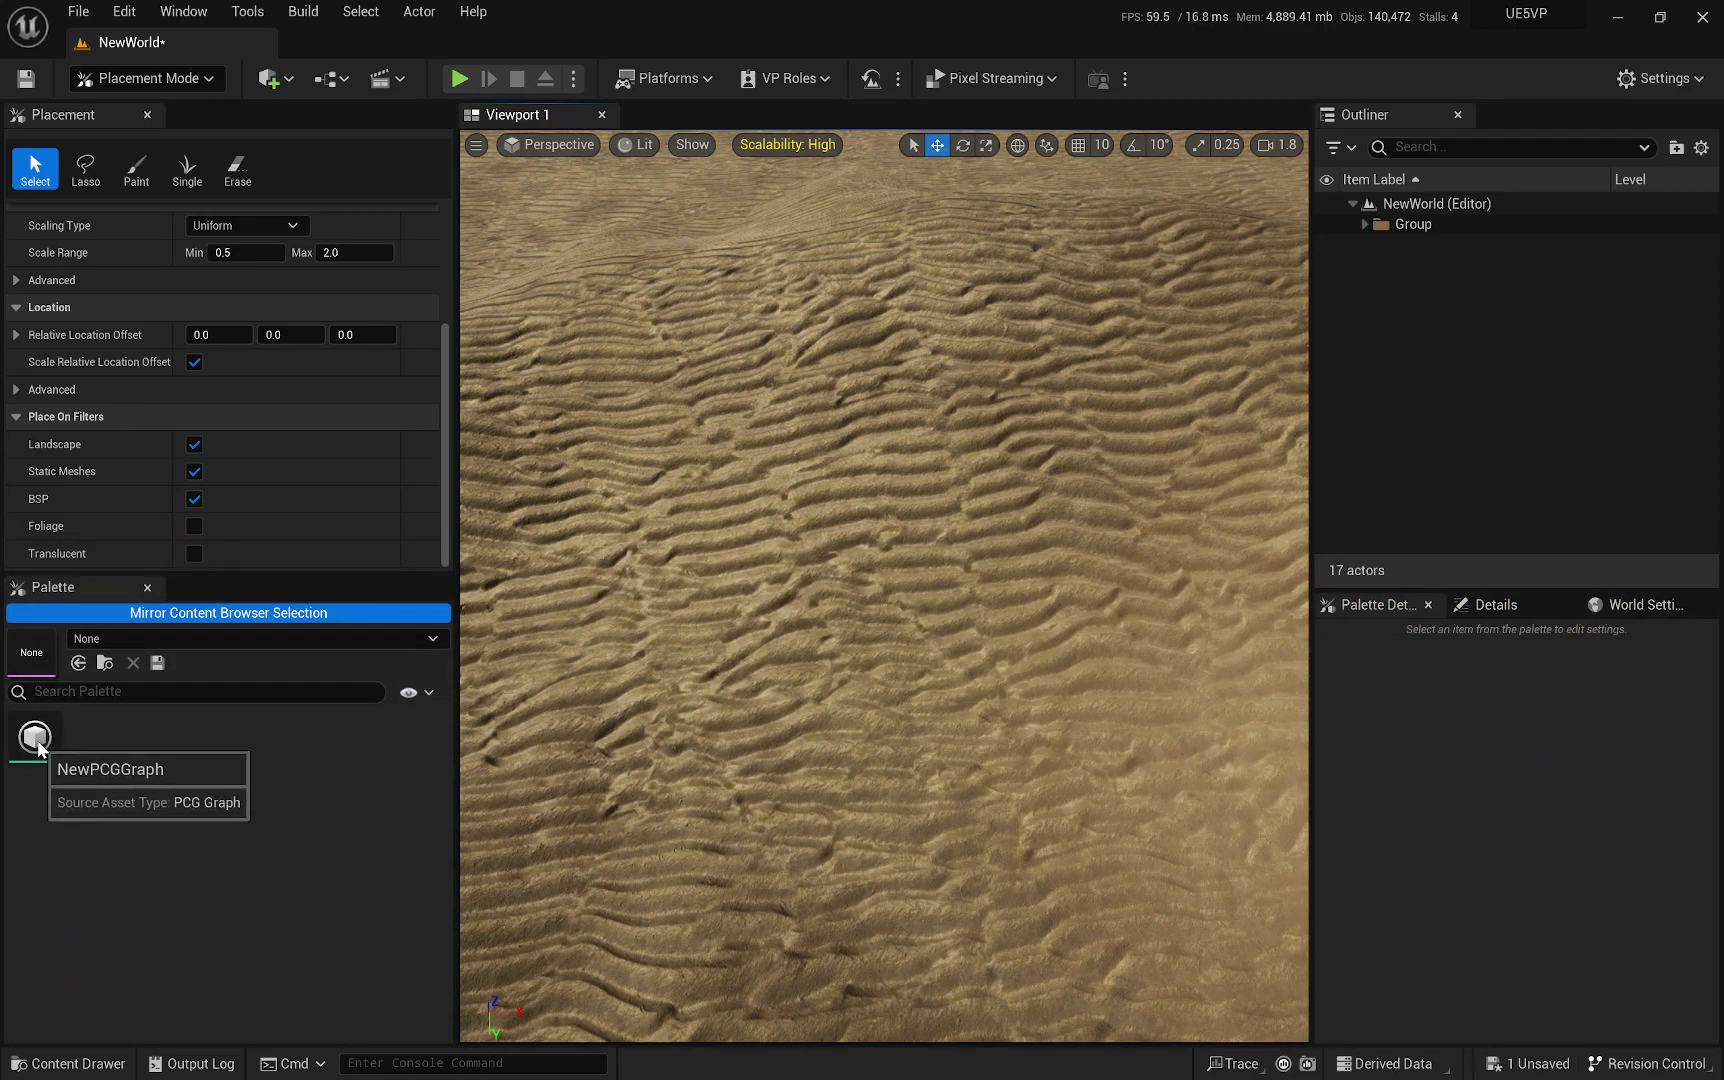
Paint a patch of NewPCGGraph rocks onto the sand with the Paint tool and check the new actors' list.
{"action": "left_click", "coordinate": [136, 168]}
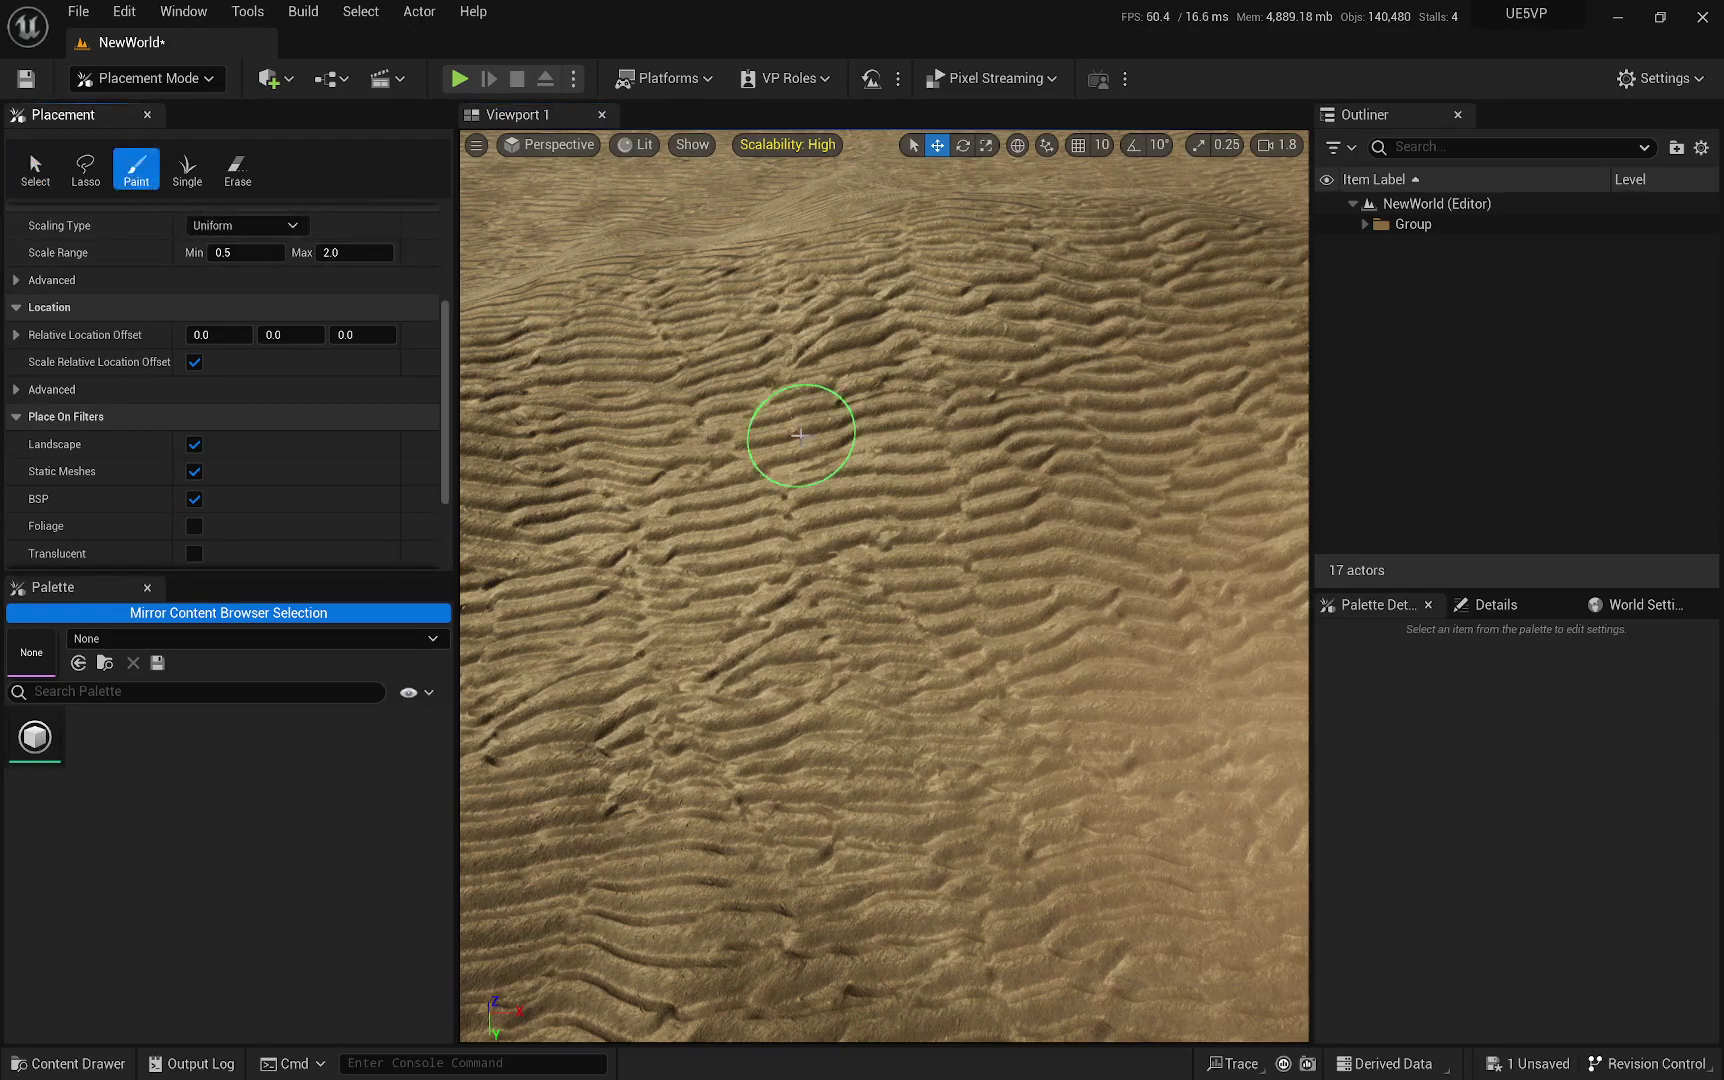
{"action": "mouse_move", "coordinate": [789, 431]}
{"action": "left_mouse_down"}
{"action": "mouse_move", "coordinate": [912, 476]}
{"action": "mouse_move", "coordinate": [690, 530]}
{"action": "mouse_move", "coordinate": [905, 722]}
{"action": "left_mouse_up"}
{"action": "mouse_move", "coordinate": [885, 612]}
{"action": "right_mouse_down"}
{"action": "mouse_move", "coordinate": [930, 595]}
{"action": "mouse_move", "coordinate": [875, 520]}
{"action": "mouse_move", "coordinate": [875, 590]}
{"action": "mouse_move", "coordinate": [990, 590]}
{"action": "mouse_move", "coordinate": [888, 566]}
{"action": "mouse_move", "coordinate": [962, 540]}
{"action": "mouse_move", "coordinate": [915, 640]}
{"action": "right_mouse_up"}
{"action": "key", "text": "w"}
{"action": "key", "text": "s"}
{"action": "scroll", "coordinate": [875, 590], "scroll_direction": "down", "scroll_amount": 1}
{"action": "key", "text": "w"}
{"action": "key", "text": "s"}
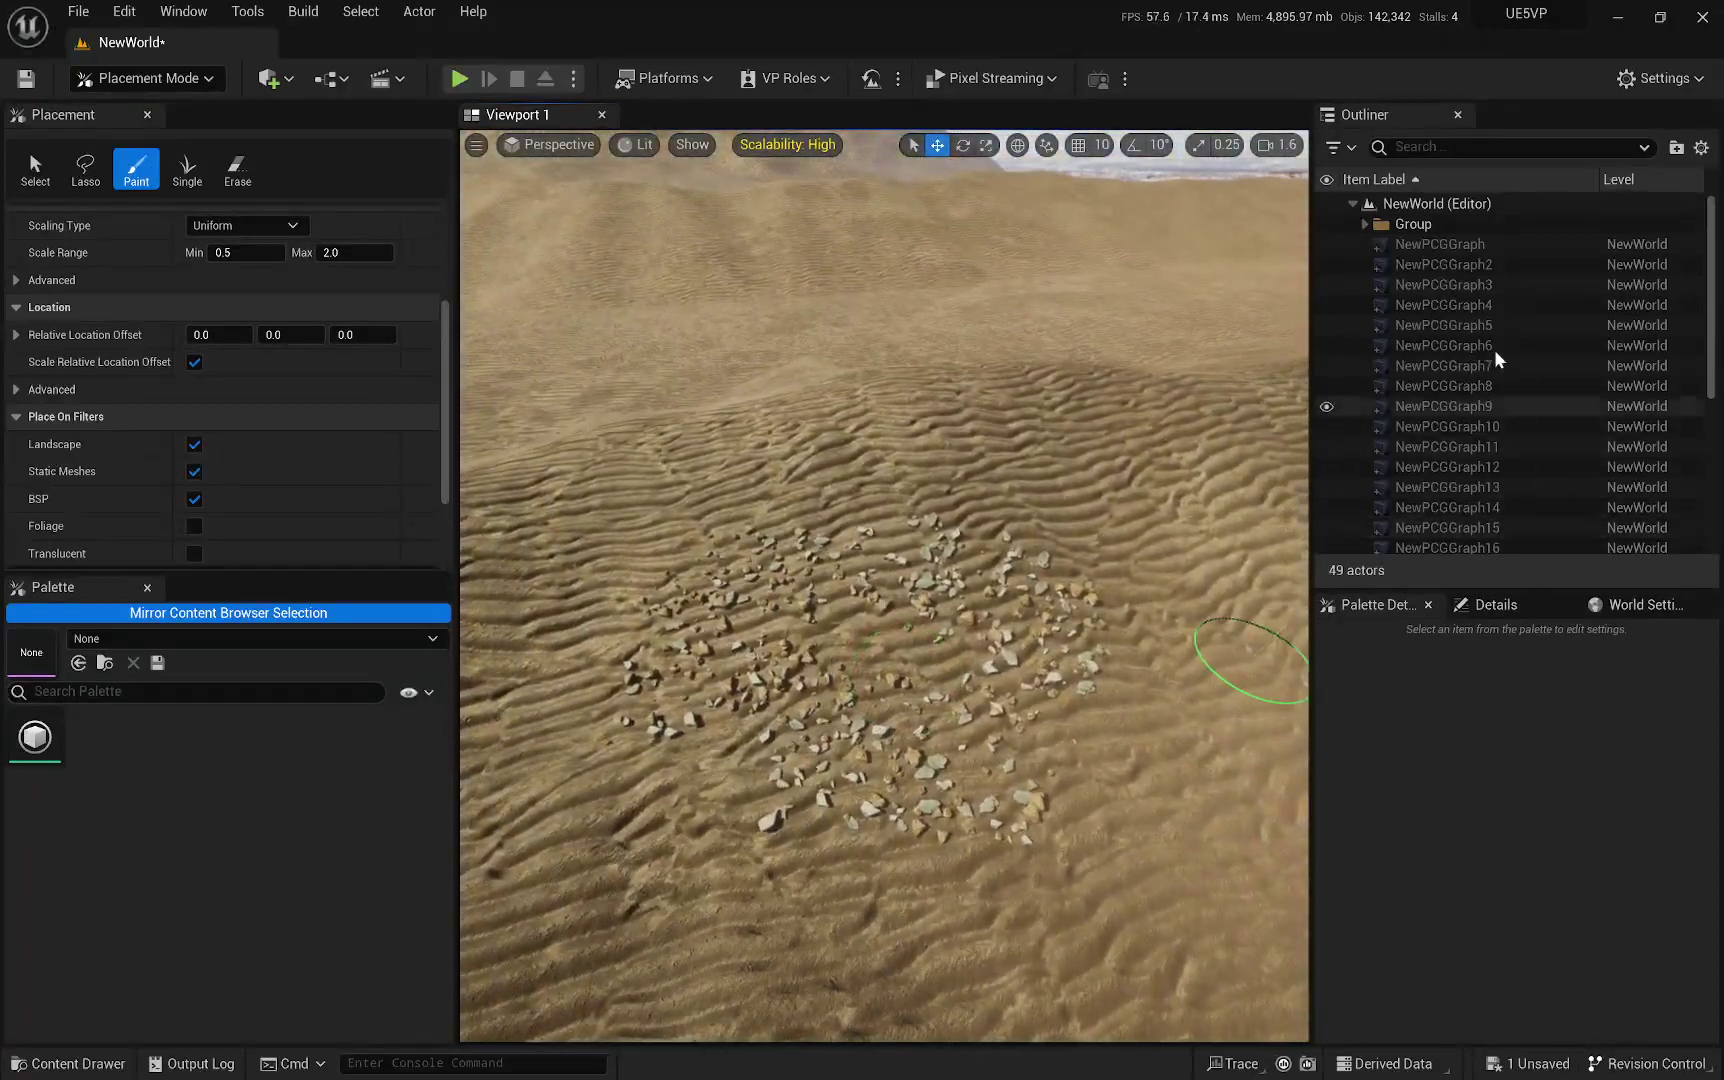
{"action": "scroll", "coordinate": [1455, 262], "scroll_direction": "down", "scroll_amount": 6}
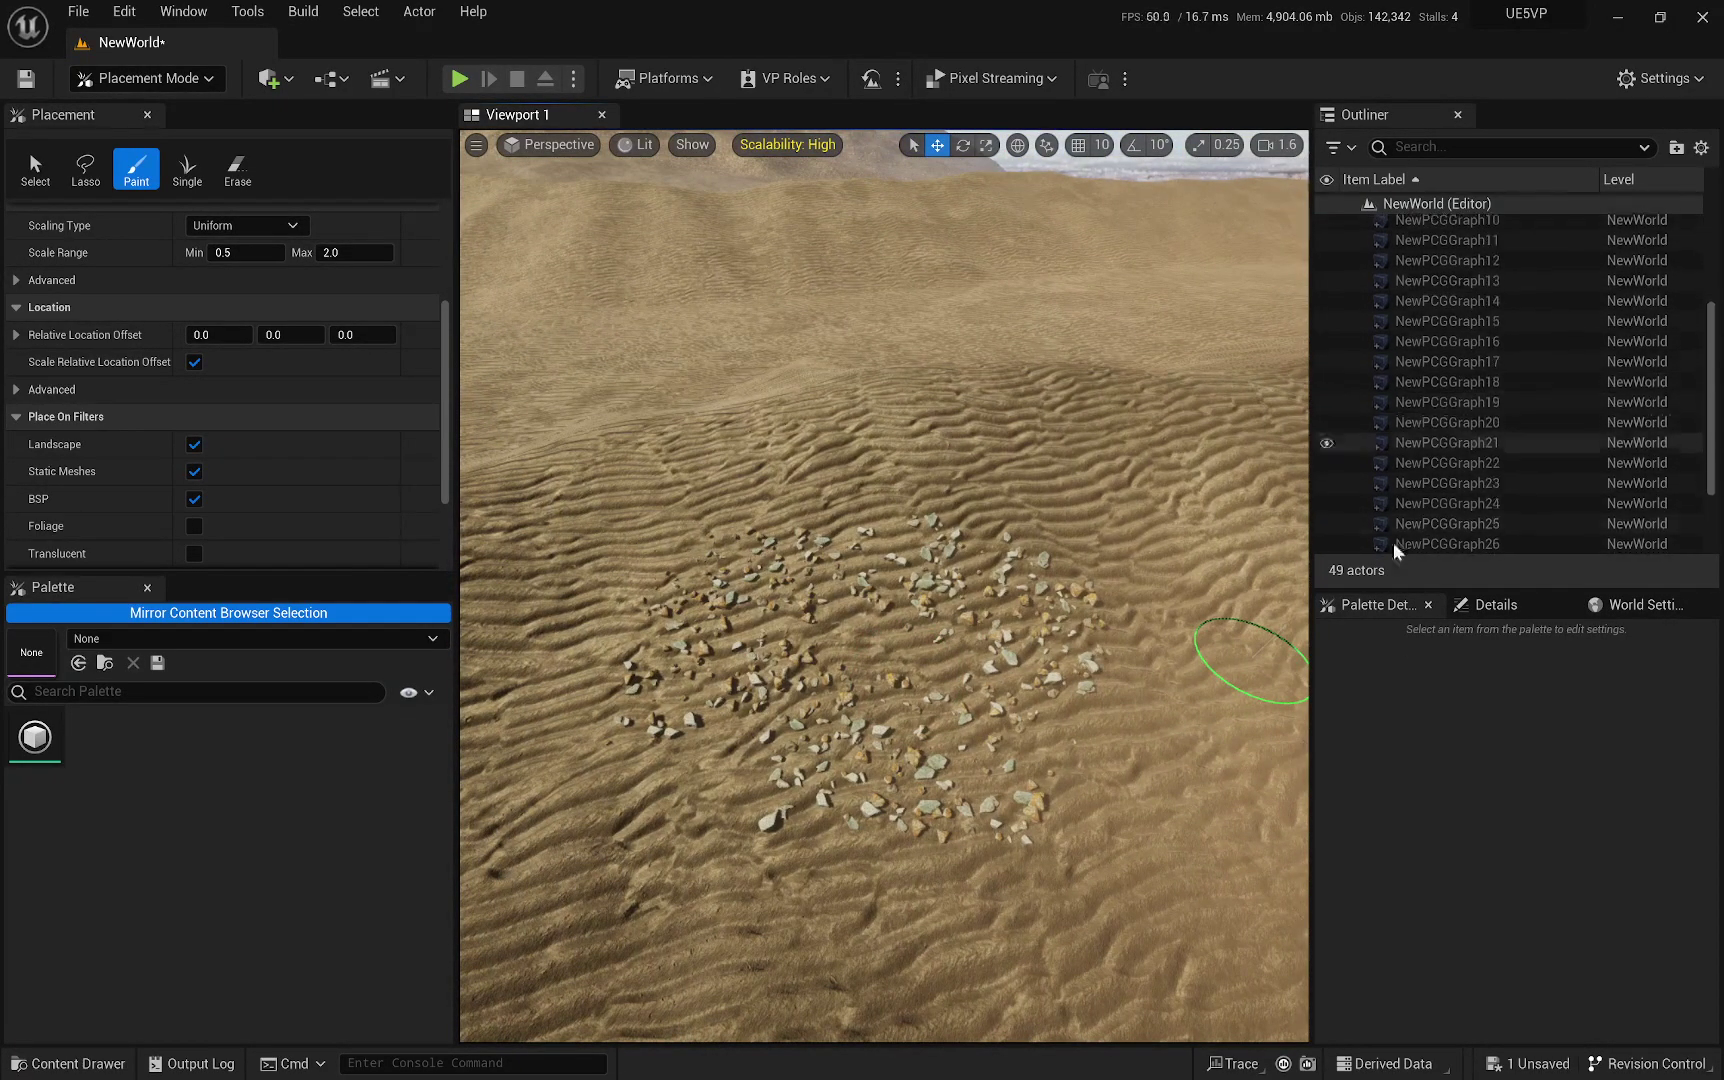
Paint a second patch of NewPCGGraph rocks beside the first and return to the start of the actors' list.
{"action": "right_click_drag", "start_coordinate": [1014, 617], "coordinate": [1075, 642]}
{"action": "right_click_drag", "start_coordinate": [960, 600], "coordinate": [950, 590]}
{"action": "mouse_move", "coordinate": [950, 590]}
{"action": "left_mouse_down"}
{"action": "mouse_move", "coordinate": [925, 560]}
{"action": "mouse_move", "coordinate": [993, 711]}
{"action": "mouse_move", "coordinate": [1053, 551]}
{"action": "mouse_move", "coordinate": [1115, 560]}
{"action": "mouse_move", "coordinate": [1110, 520]}
{"action": "left_mouse_up"}
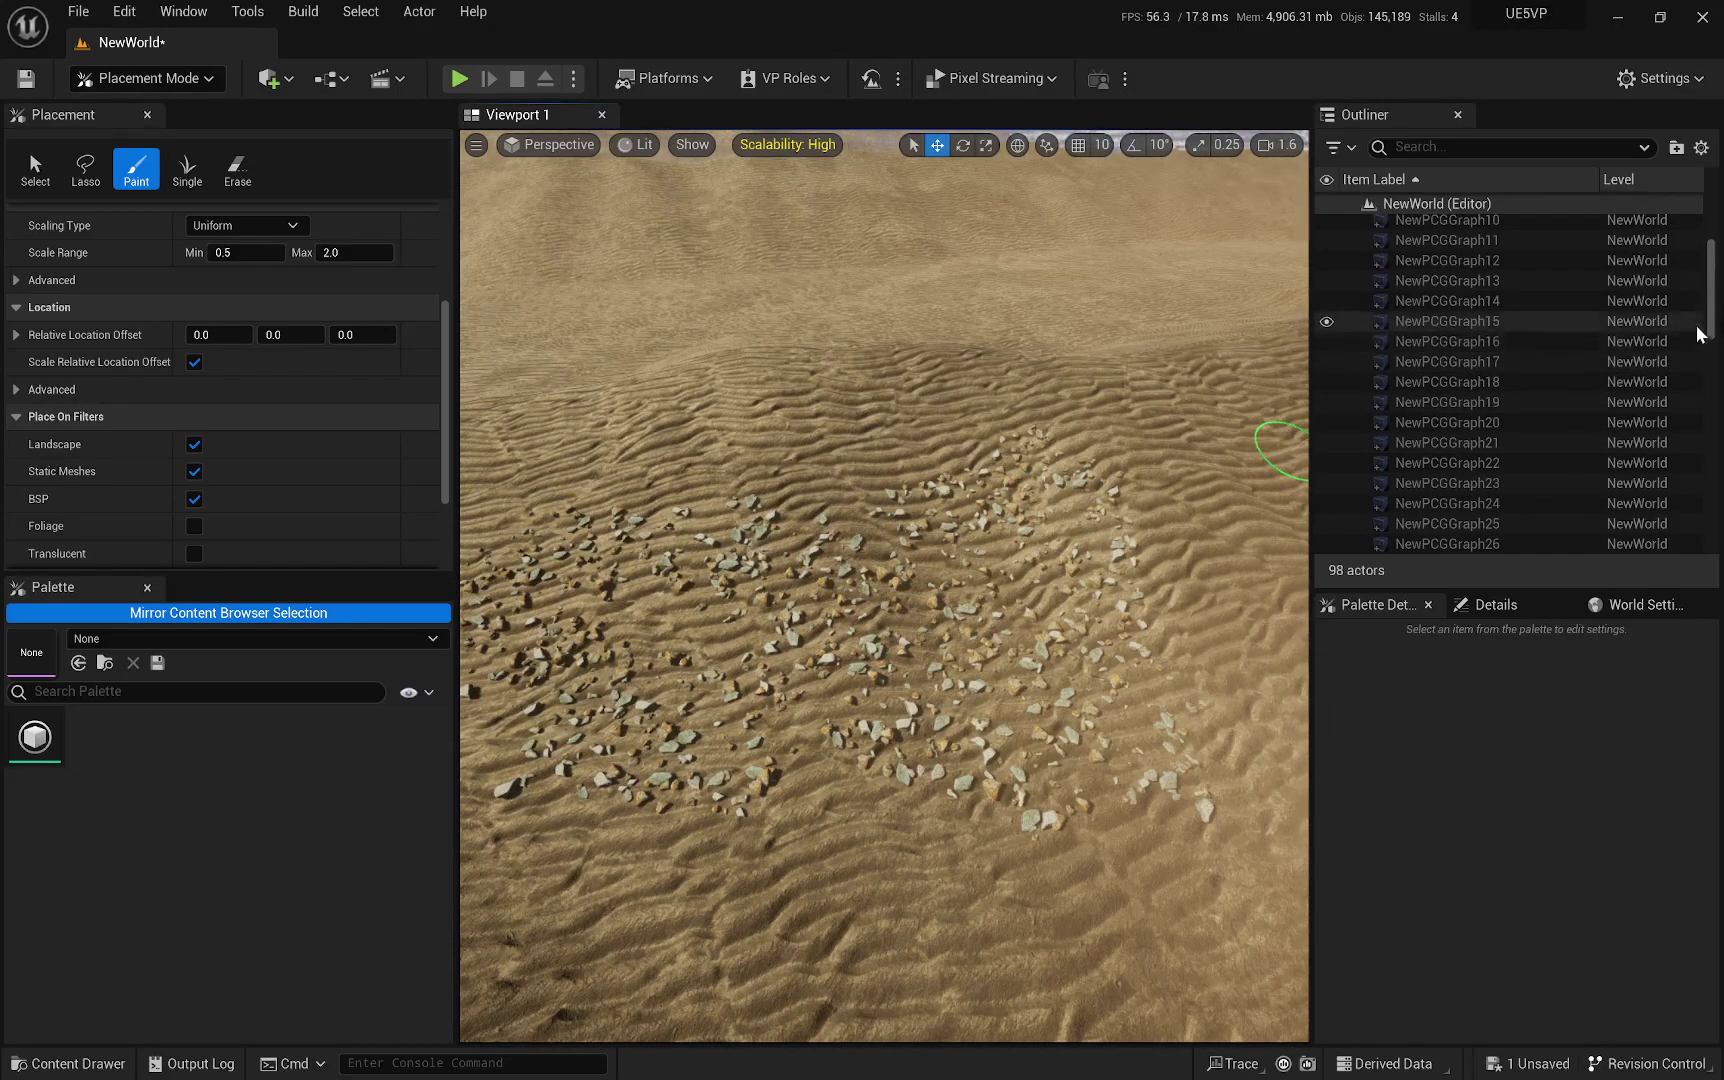
{"action": "left_click_drag", "start_coordinate": [1716, 292], "coordinate": [1700, 233]}
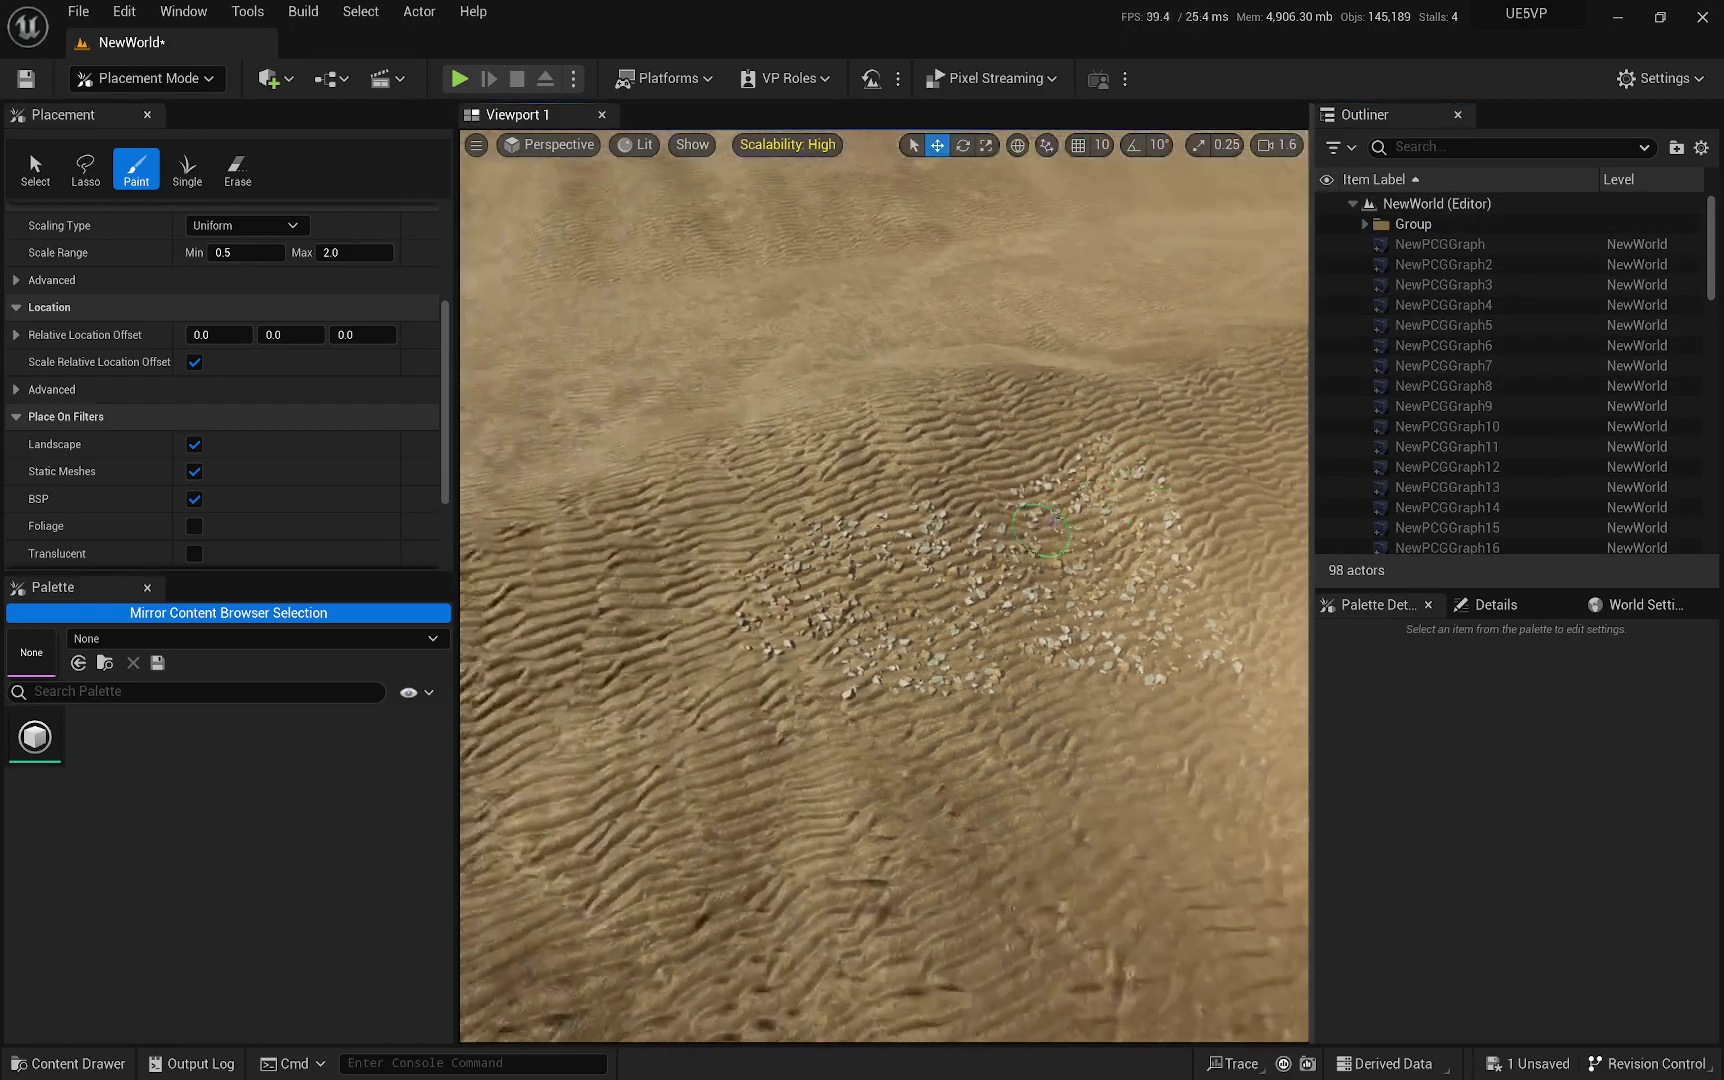
Undo the painted NewPCGGraph rock patches.
{"action": "key", "text": "w"}
{"action": "mouse_move", "coordinate": [1006, 561]}
{"action": "right_mouse_down"}
{"action": "mouse_move", "coordinate": [1160, 561]}
{"action": "mouse_move", "coordinate": [1006, 561]}
{"action": "right_mouse_up"}
{"action": "scroll", "coordinate": [1005, 561], "scroll_direction": "down", "scroll_amount": 5}
{"action": "key", "text": "ctrl+z"}
{"action": "scroll", "coordinate": [1116, 538], "scroll_direction": "up", "scroll_amount": 3}
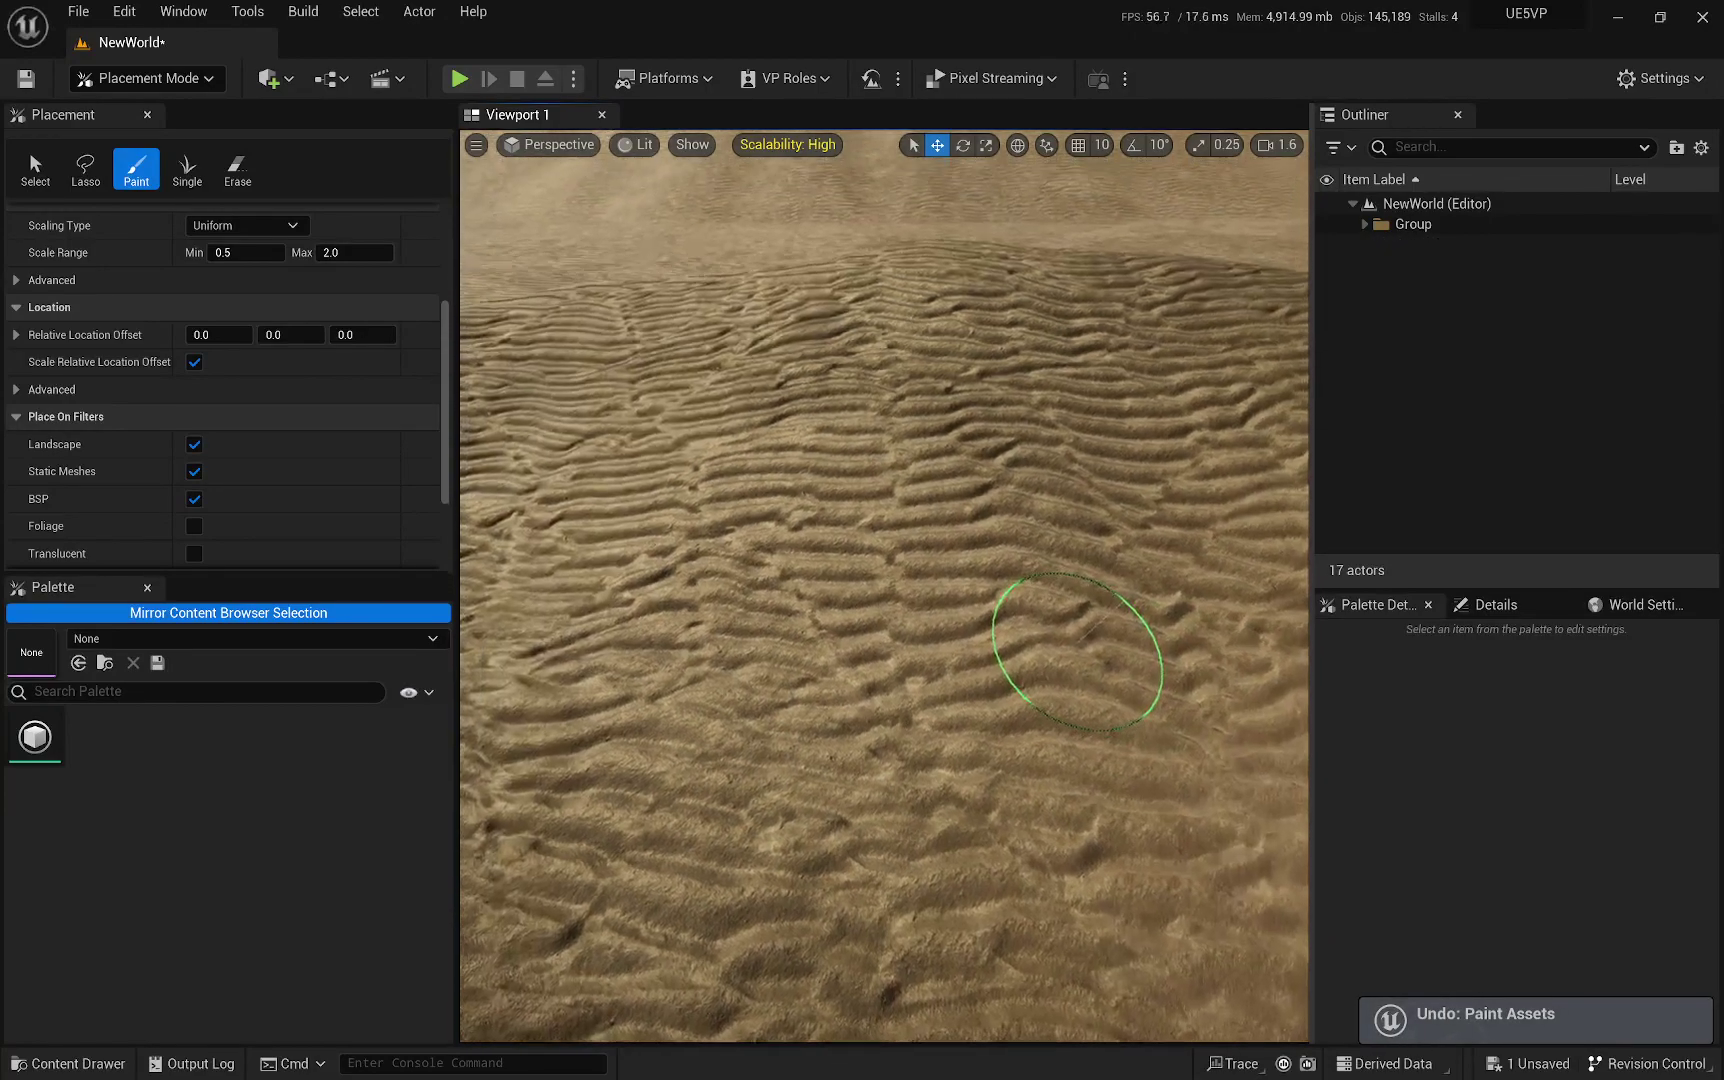
{"action": "scroll", "coordinate": [1068, 648], "scroll_direction": "down", "scroll_amount": 5}
Switch the editor back to Selection mode.
{"action": "left_click", "coordinate": [172, 78]}
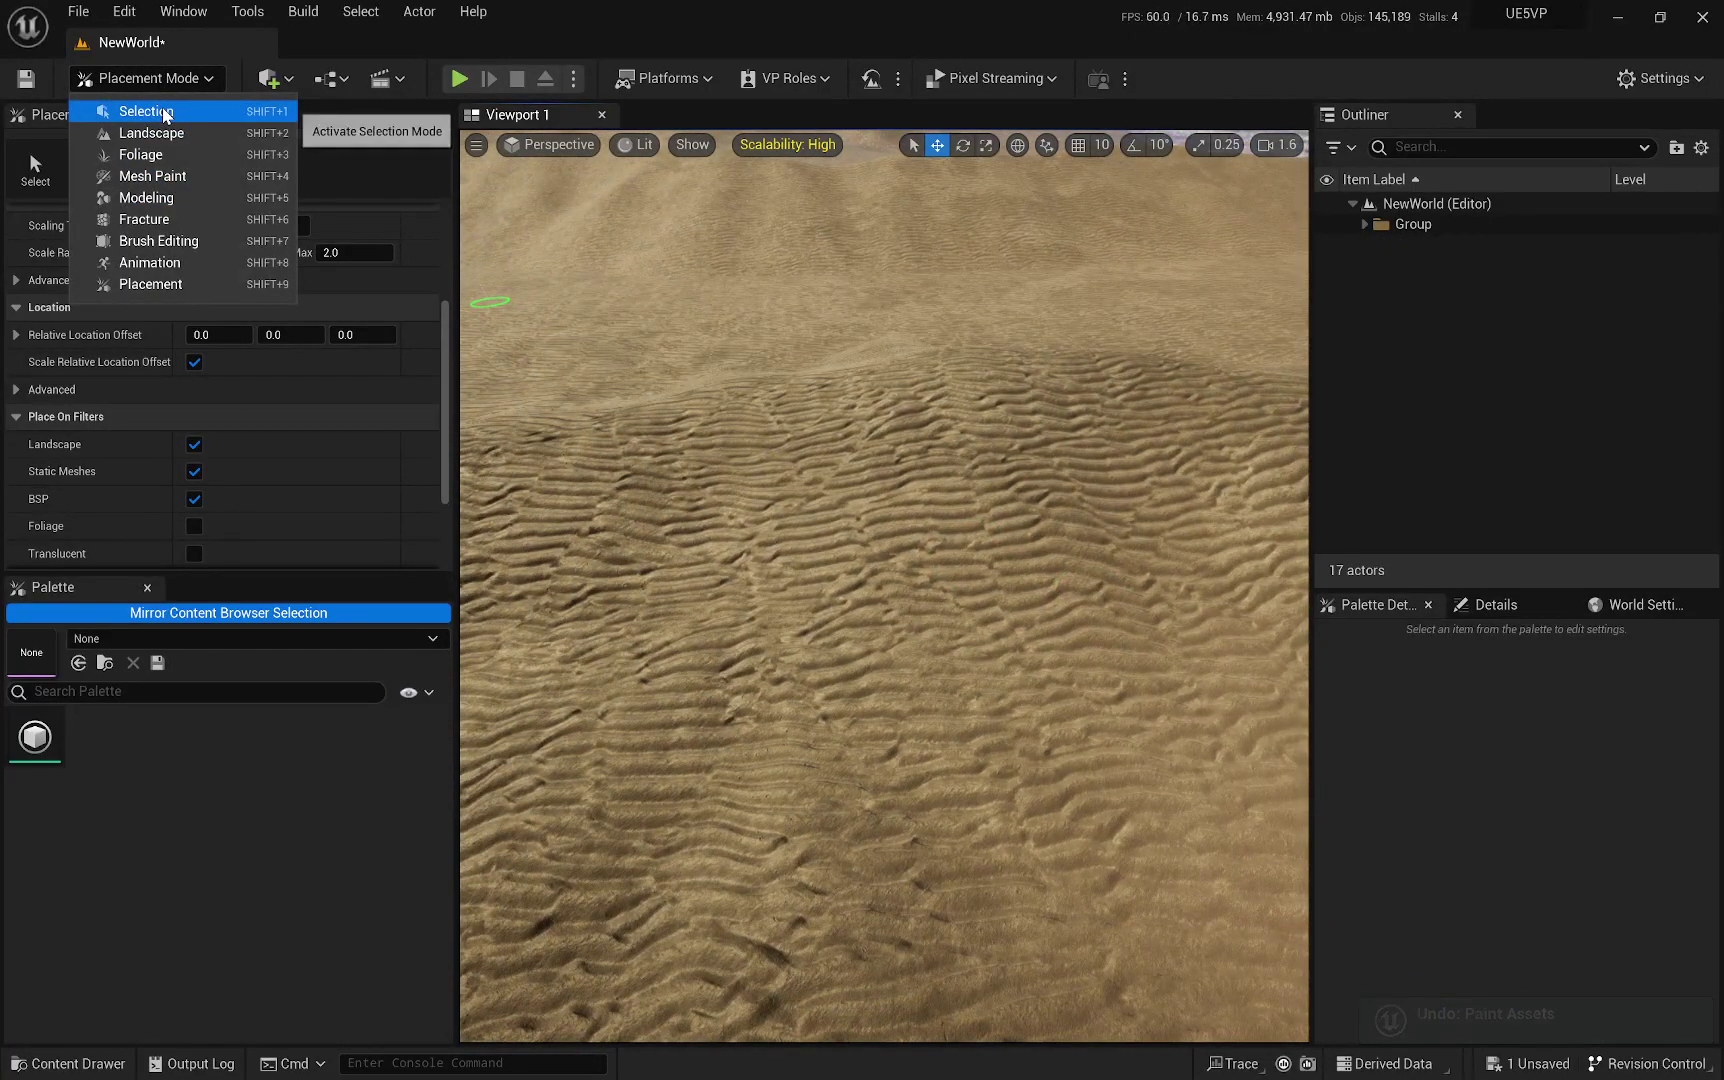
{"action": "left_click", "coordinate": [146, 111]}
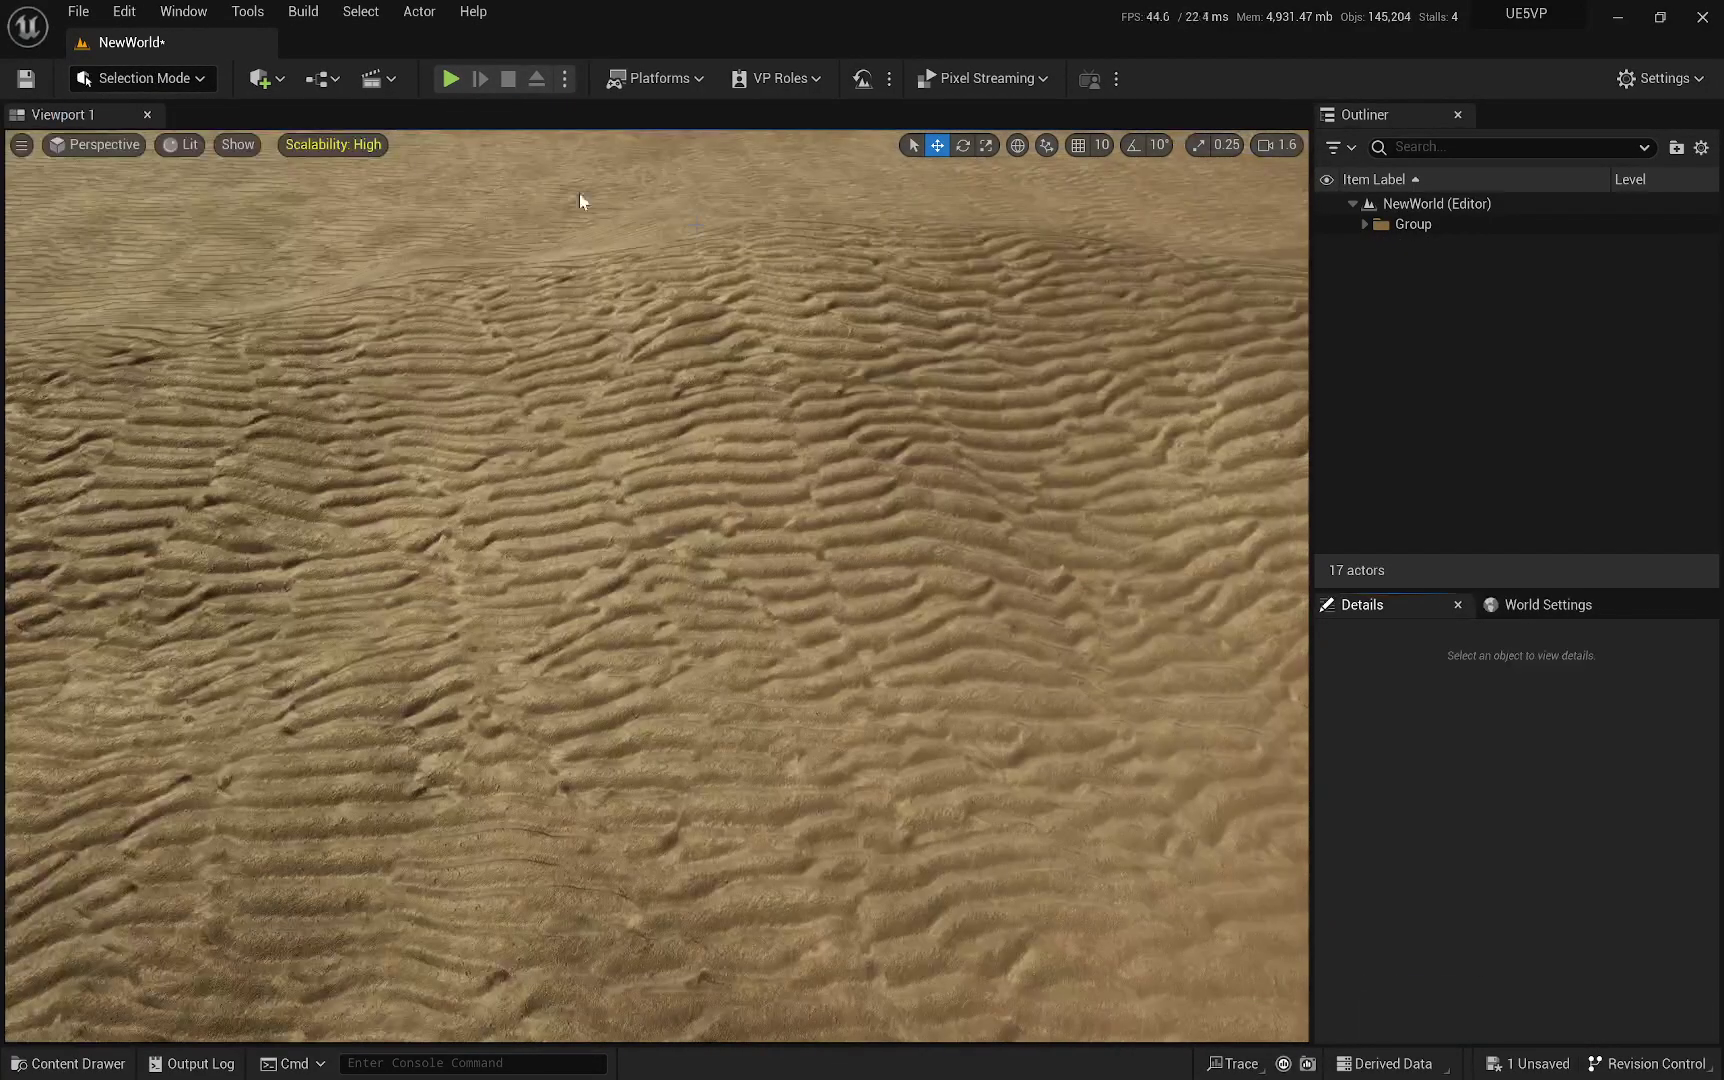
Create a folder in the Outliner with its default name and make it the current folder.
{"action": "right_click", "coordinate": [1424, 268]}
{"action": "left_click", "coordinate": [1495, 310]}
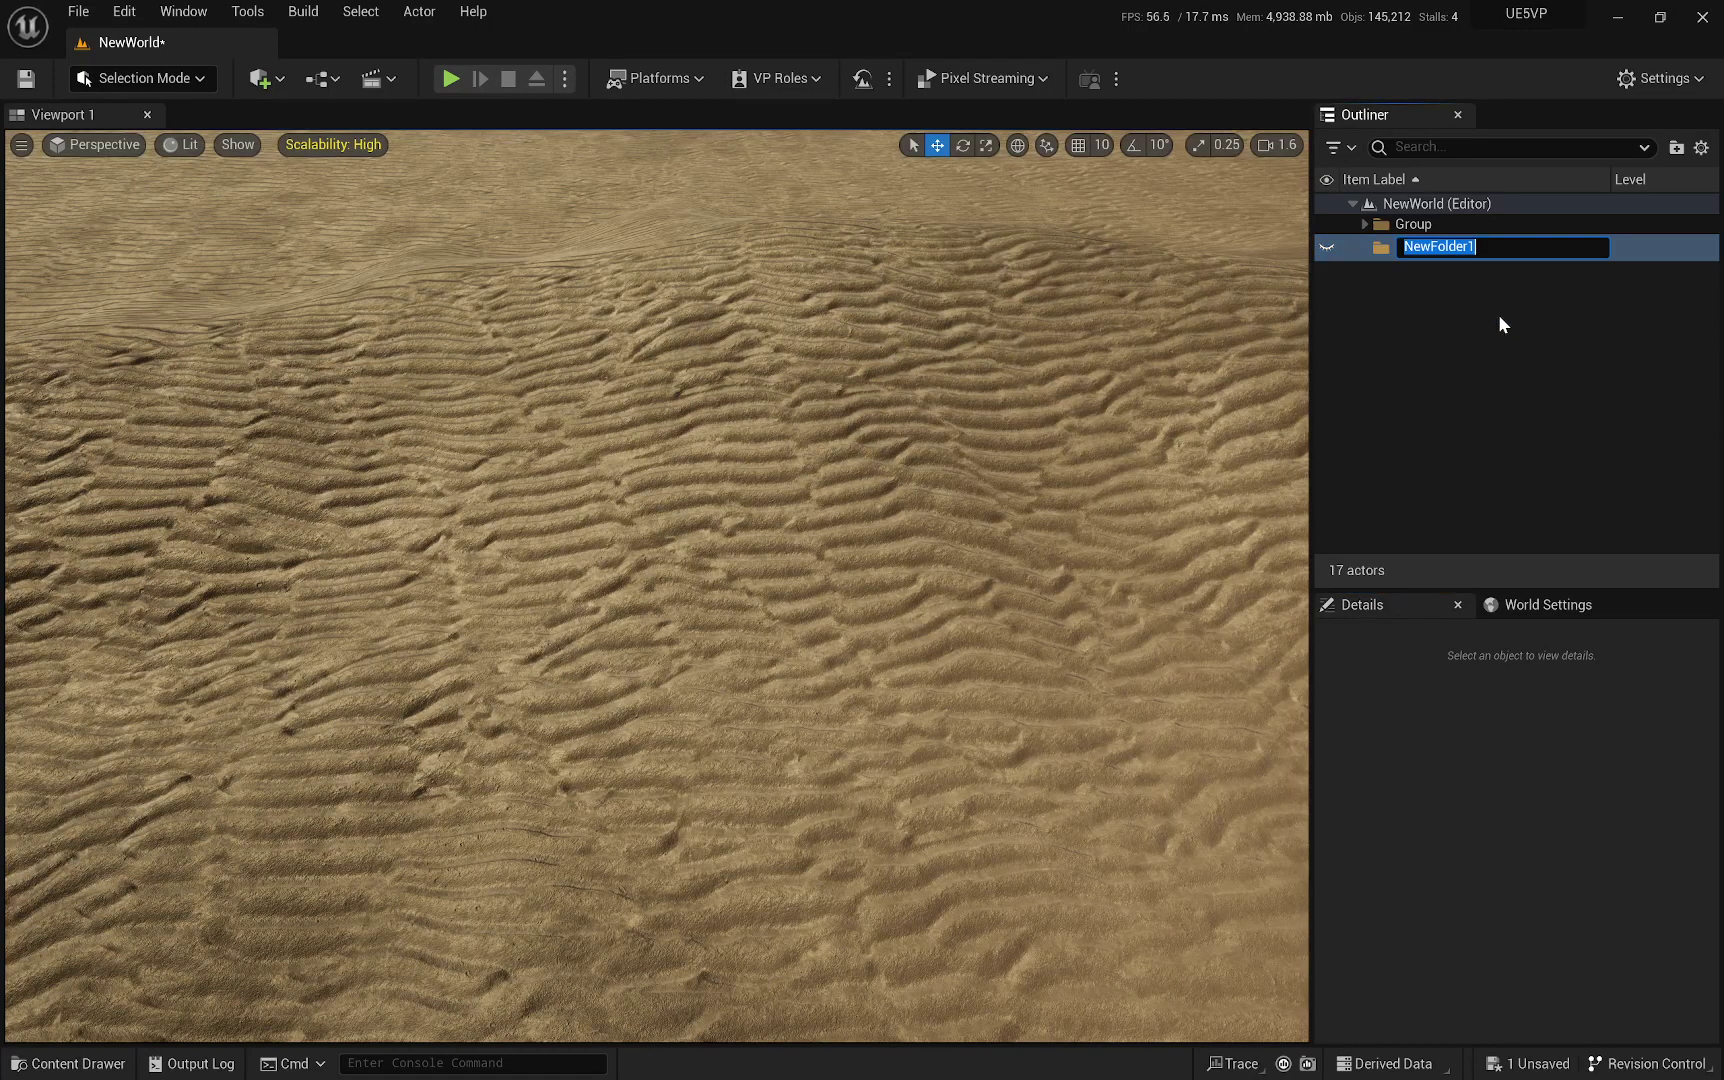
{"action": "left_click", "coordinate": [1424, 273]}
{"action": "right_click", "coordinate": [1426, 247]}
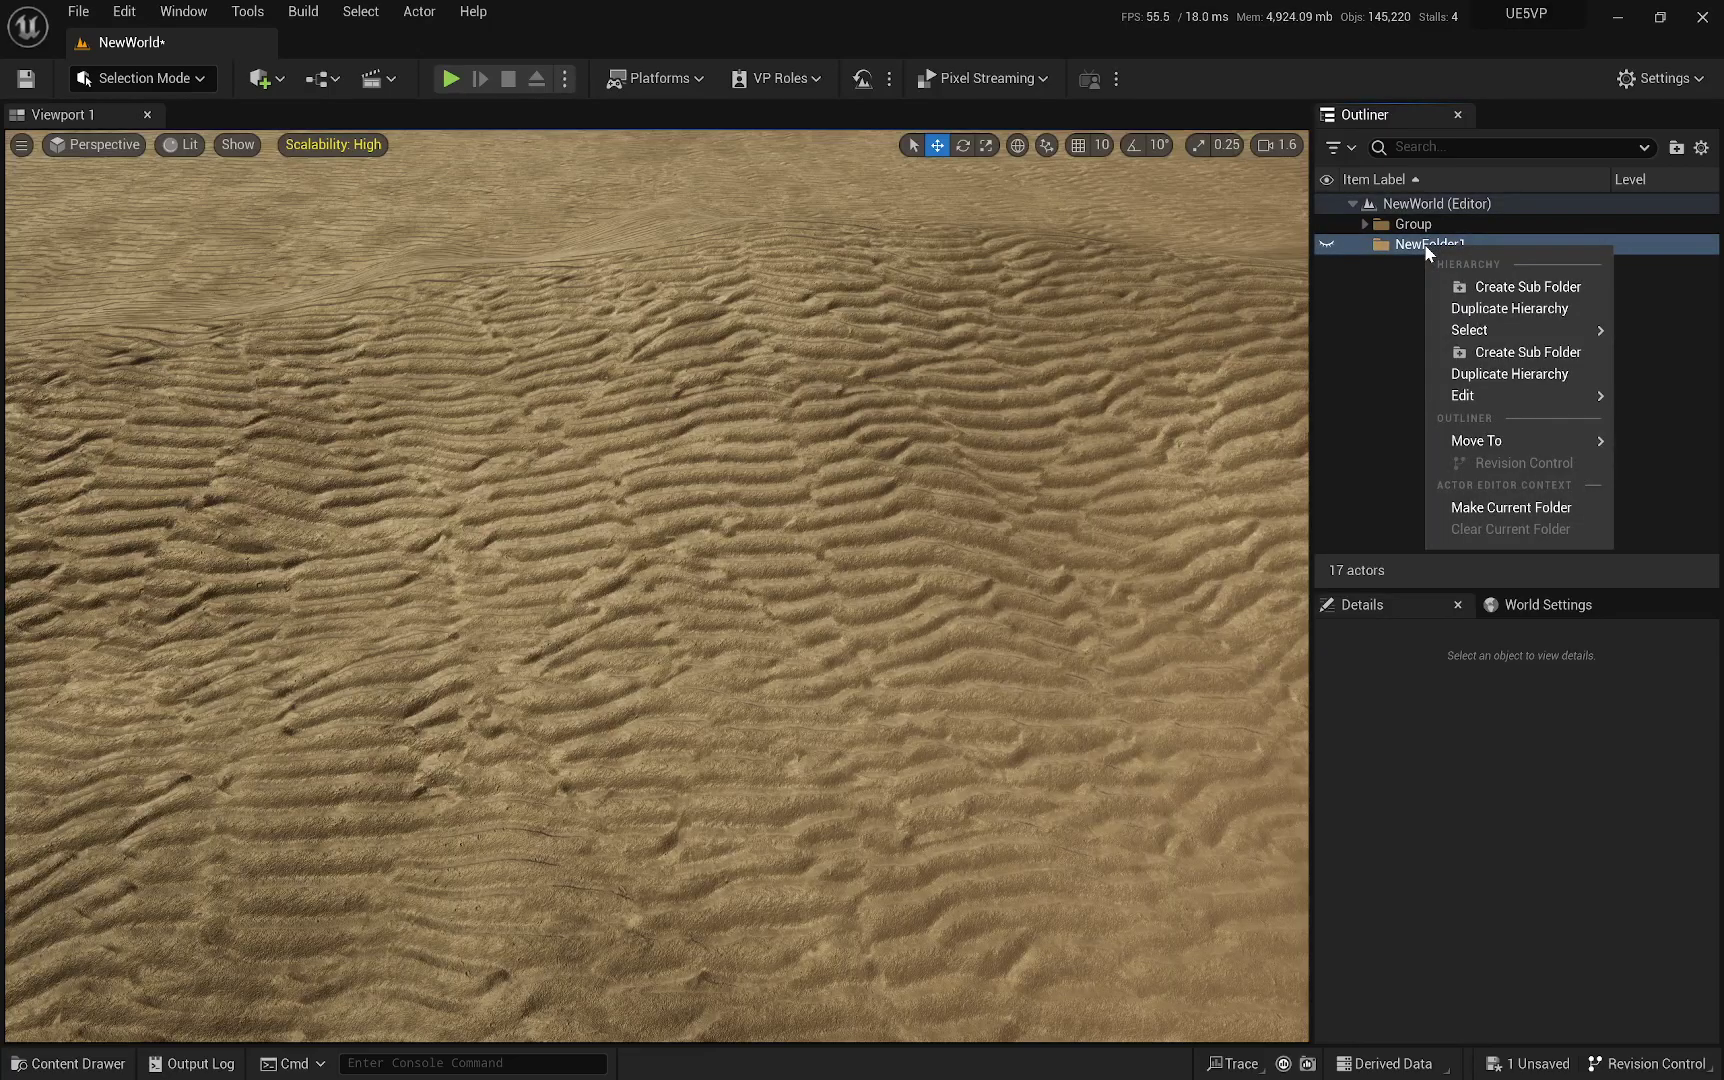
{"action": "left_click", "coordinate": [1510, 510]}
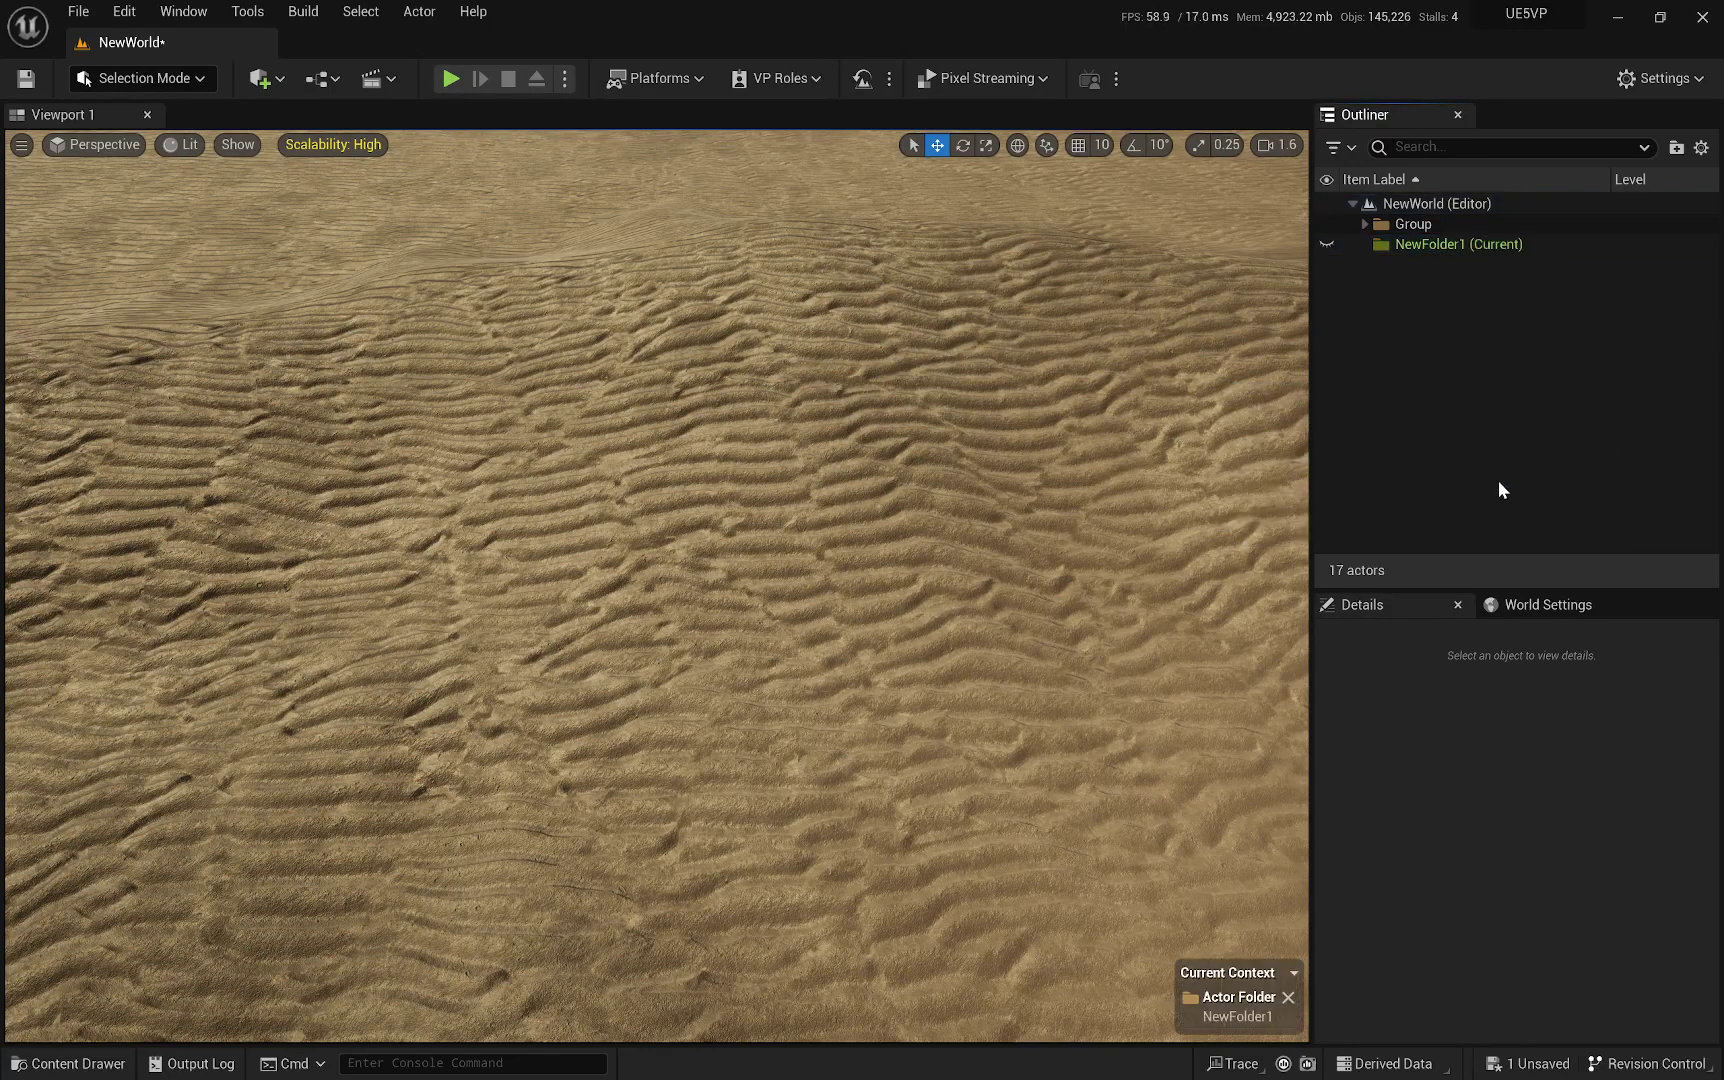
Switch to Placement mode and paint a patch of NewPCGGraph rocks onto the sand with the Paint tool.
{"action": "left_click", "coordinate": [148, 79]}
{"action": "left_click", "coordinate": [160, 287]}
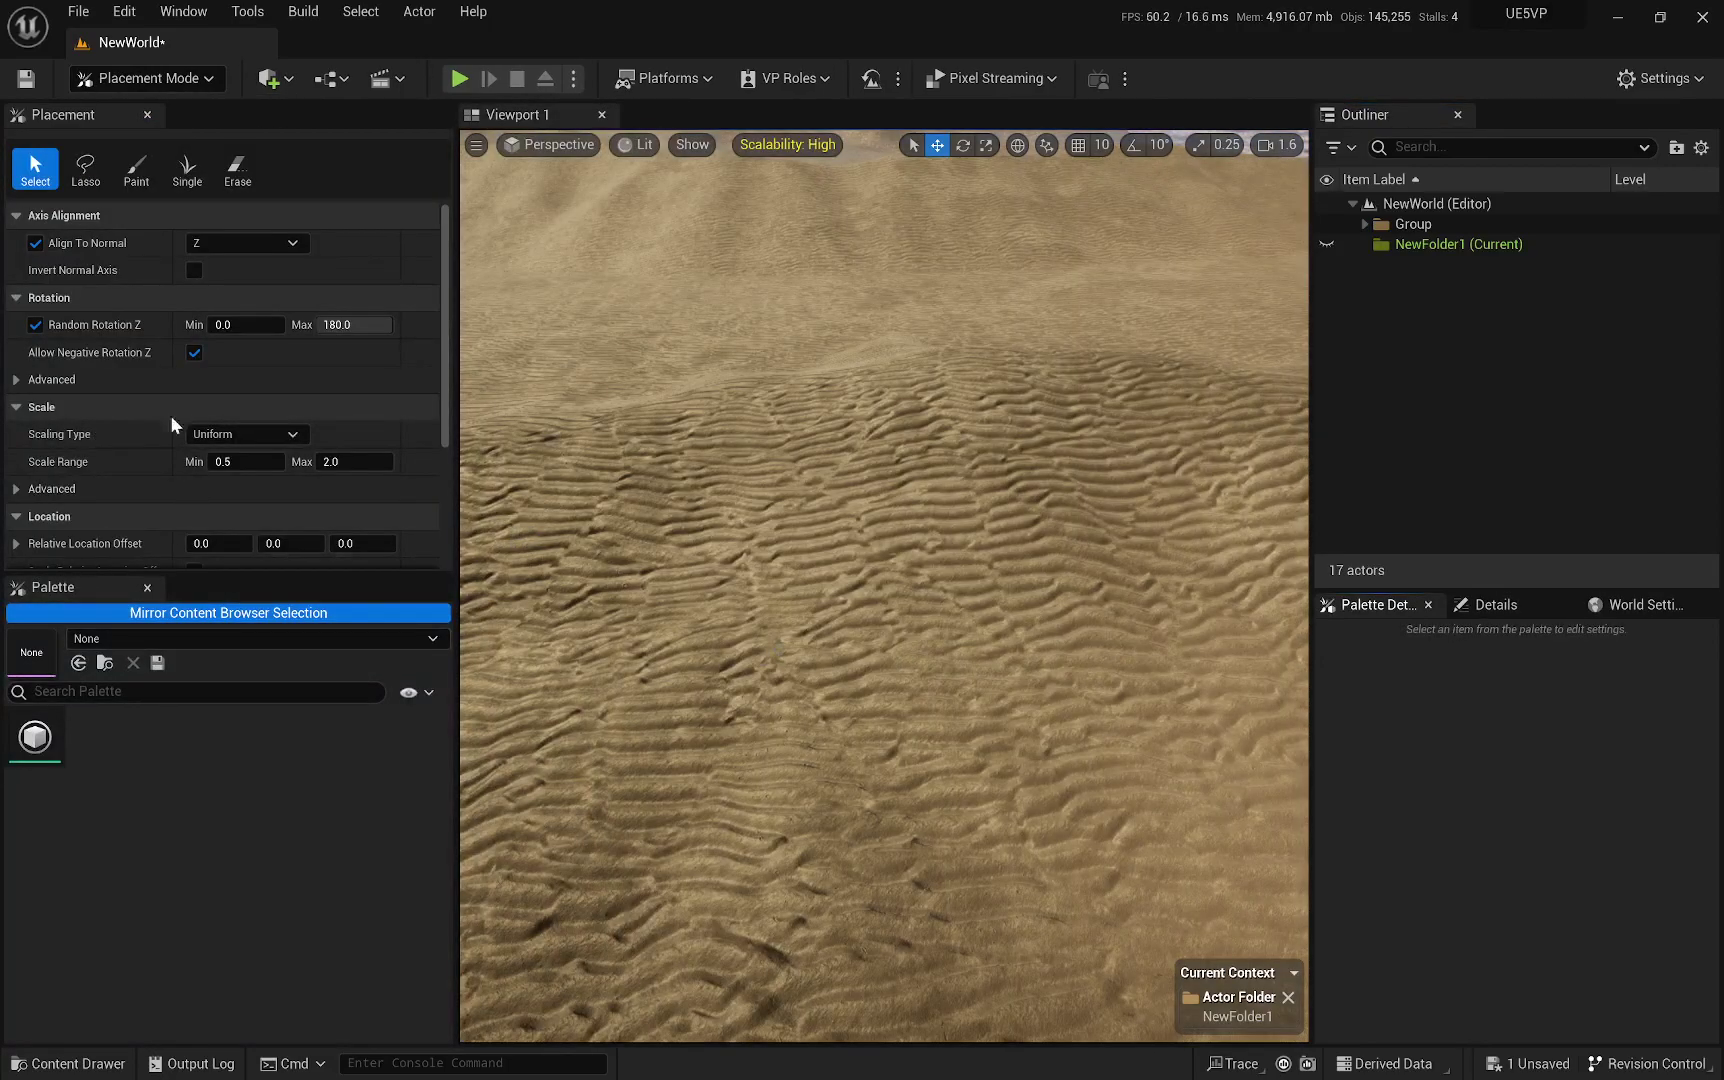
{"action": "left_click", "coordinate": [136, 170]}
{"action": "right_click_drag", "start_coordinate": [810, 566], "coordinate": [810, 620]}
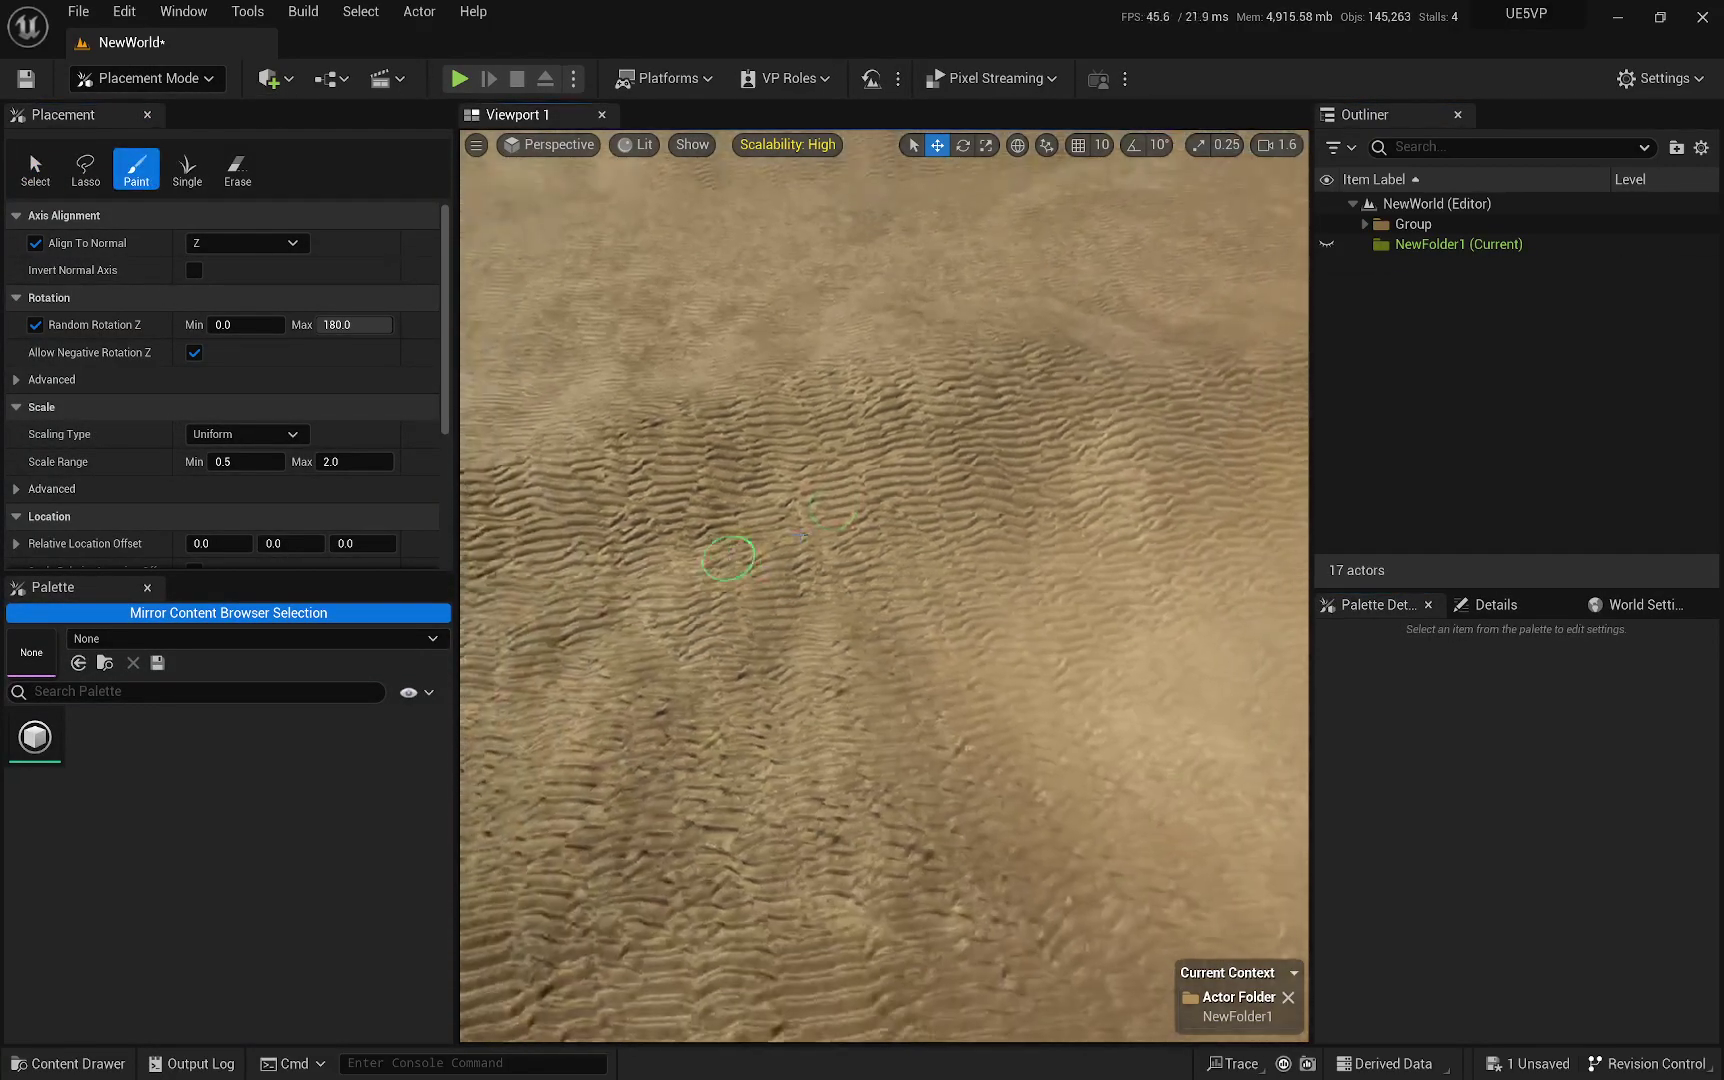
{"action": "mouse_move", "coordinate": [770, 530]}
{"action": "left_mouse_down"}
{"action": "mouse_move", "coordinate": [983, 602]}
{"action": "mouse_move", "coordinate": [985, 632]}
{"action": "left_mouse_up"}
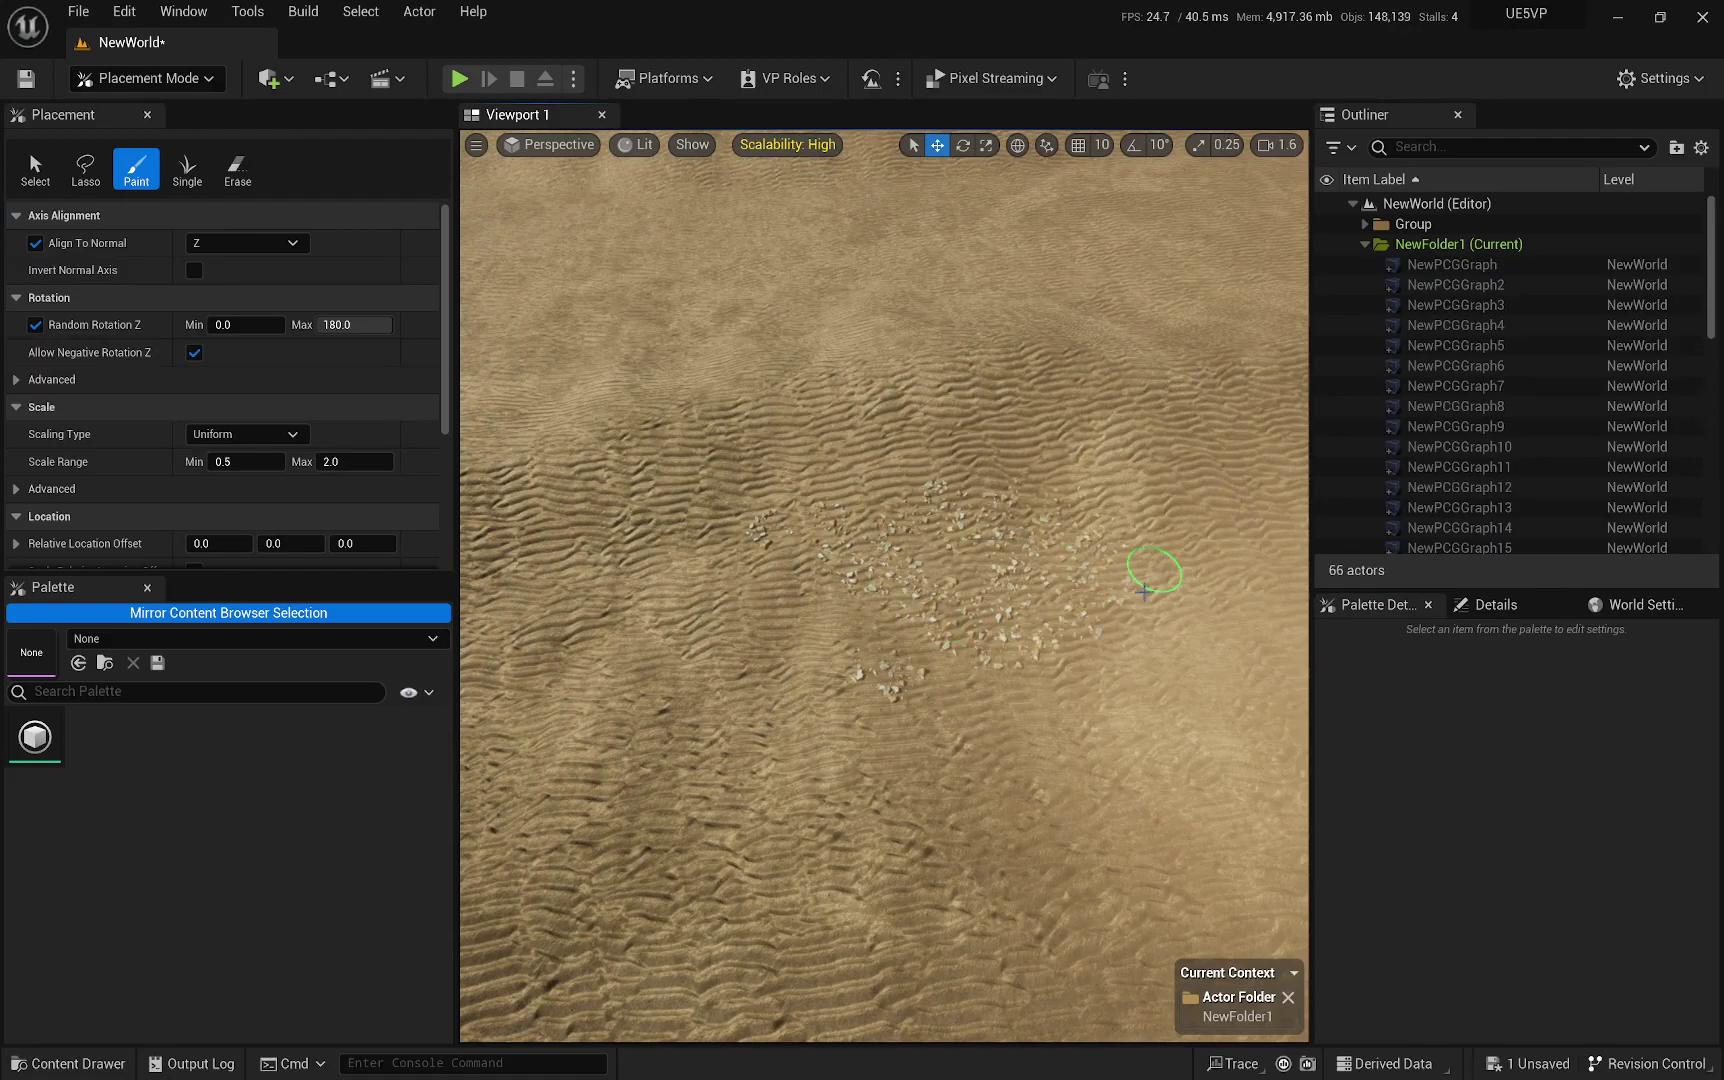
Collapse NewFolder1 in the Outliner and paint another stroke of rocks next to the first patch.
{"action": "key", "text": "w"}
{"action": "right_click_drag", "start_coordinate": [877, 546], "coordinate": [900, 490]}
{"action": "left_click", "coordinate": [1364, 245]}
{"action": "scroll", "coordinate": [1260, 480], "scroll_direction": "down", "scroll_amount": 5}
{"action": "scroll", "coordinate": [1262, 482], "scroll_direction": "down", "scroll_amount": 3}
{"action": "mouse_move", "coordinate": [785, 555]}
{"action": "left_mouse_down"}
{"action": "mouse_move", "coordinate": [840, 705]}
{"action": "mouse_move", "coordinate": [660, 590]}
{"action": "mouse_move", "coordinate": [551, 560]}
{"action": "mouse_move", "coordinate": [526, 690]}
{"action": "left_mouse_up"}
Extend the rock scatter over the surrounding sand with two more paint strokes.
{"action": "key", "text": "w"}
{"action": "mouse_move", "coordinate": [865, 620]}
{"action": "right_mouse_down"}
{"action": "mouse_move", "coordinate": [800, 620]}
{"action": "mouse_move", "coordinate": [850, 690]}
{"action": "mouse_move", "coordinate": [880, 560]}
{"action": "mouse_move", "coordinate": [960, 545]}
{"action": "mouse_move", "coordinate": [985, 585]}
{"action": "mouse_move", "coordinate": [1010, 555]}
{"action": "right_mouse_up"}
{"action": "scroll", "coordinate": [865, 620], "scroll_direction": "down", "scroll_amount": 2}
{"action": "scroll", "coordinate": [960, 545], "scroll_direction": "down", "scroll_amount": 2}
{"action": "key", "text": "s"}
{"action": "key", "text": "a"}
{"action": "right_click_drag", "start_coordinate": [806, 536], "coordinate": [806, 570]}
{"action": "mouse_move", "coordinate": [800, 460]}
{"action": "left_mouse_down"}
{"action": "mouse_move", "coordinate": [877, 770]}
{"action": "mouse_move", "coordinate": [606, 475]}
{"action": "mouse_move", "coordinate": [750, 680]}
{"action": "left_mouse_up"}
{"action": "key", "text": "a"}
{"action": "right_click_drag", "start_coordinate": [750, 680], "coordinate": [690, 680]}
{"action": "mouse_move", "coordinate": [750, 465]}
{"action": "left_mouse_down"}
{"action": "mouse_move", "coordinate": [820, 540]}
{"action": "mouse_move", "coordinate": [648, 520]}
{"action": "mouse_move", "coordinate": [625, 430]}
{"action": "left_mouse_up"}
{"action": "key", "text": "a"}
{"action": "scroll", "coordinate": [625, 430], "scroll_direction": "up", "scroll_amount": 1}
{"action": "right_click_drag", "start_coordinate": [625, 430], "coordinate": [570, 440]}
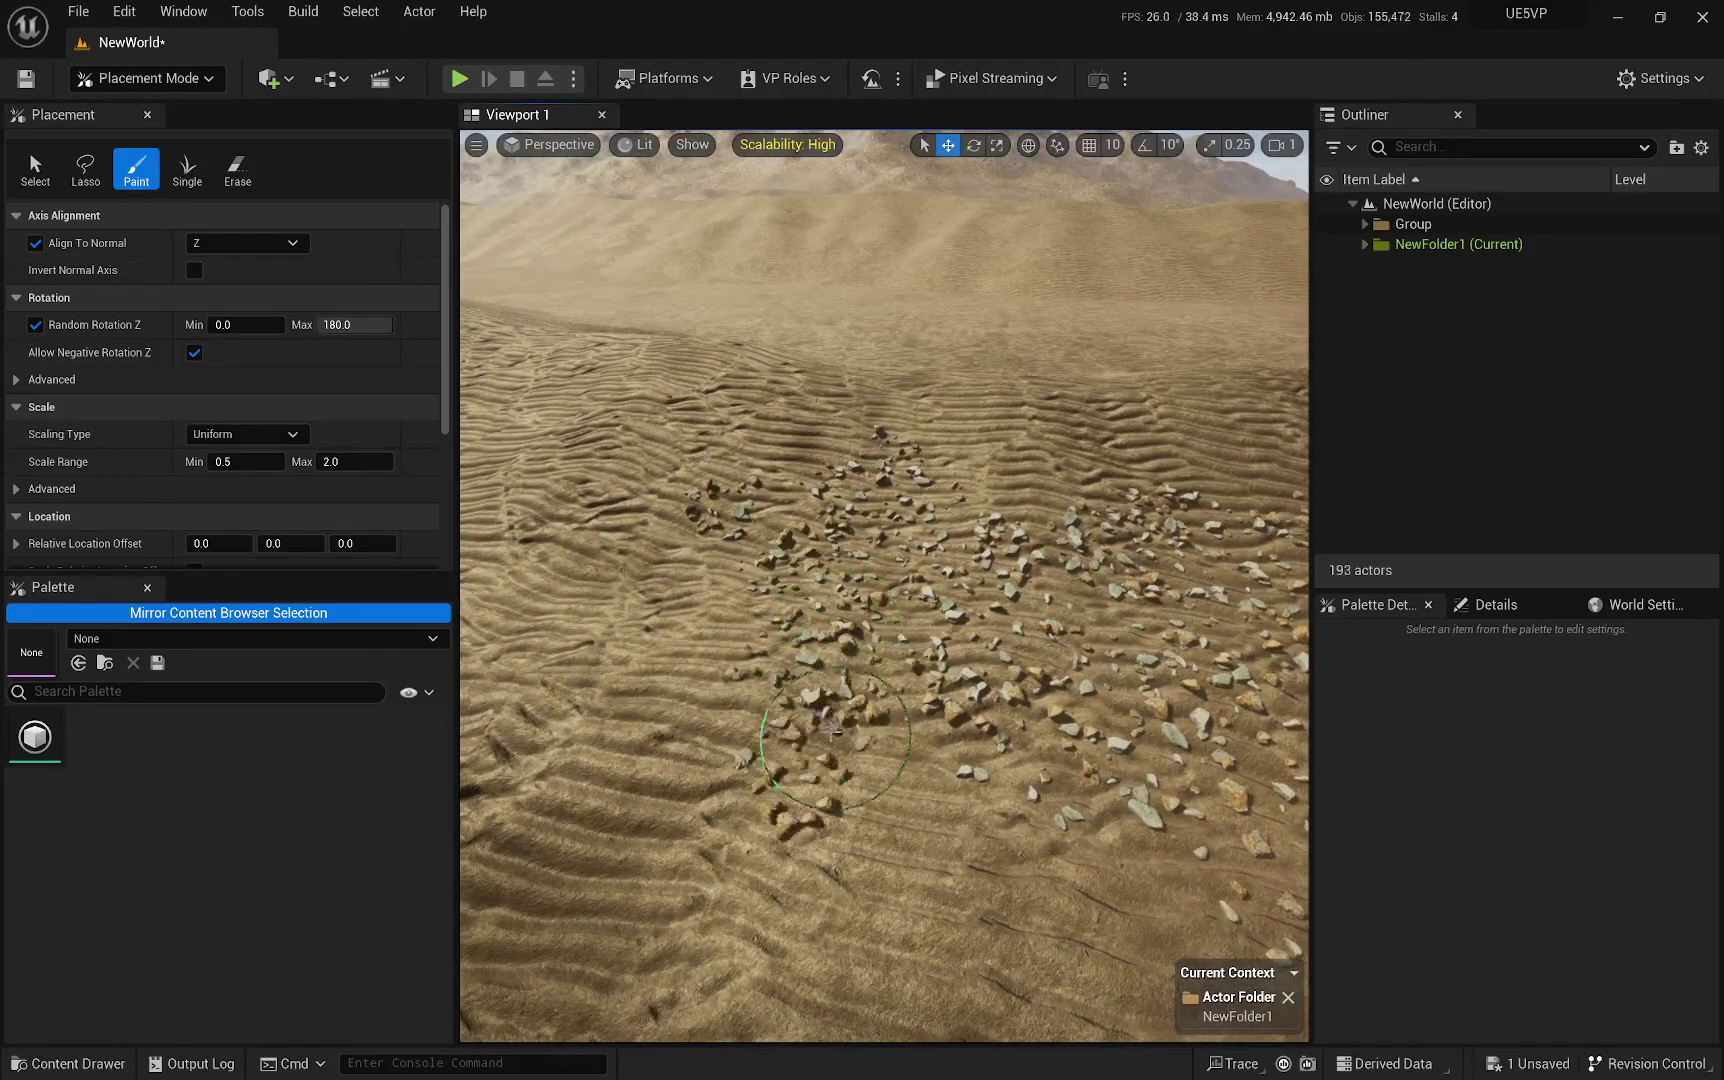
Open the NewPCGGraph asset from the content browser and select its Transform Points node.
{"action": "key", "text": "ctrl+space"}
{"action": "double_click", "coordinate": [719, 896]}
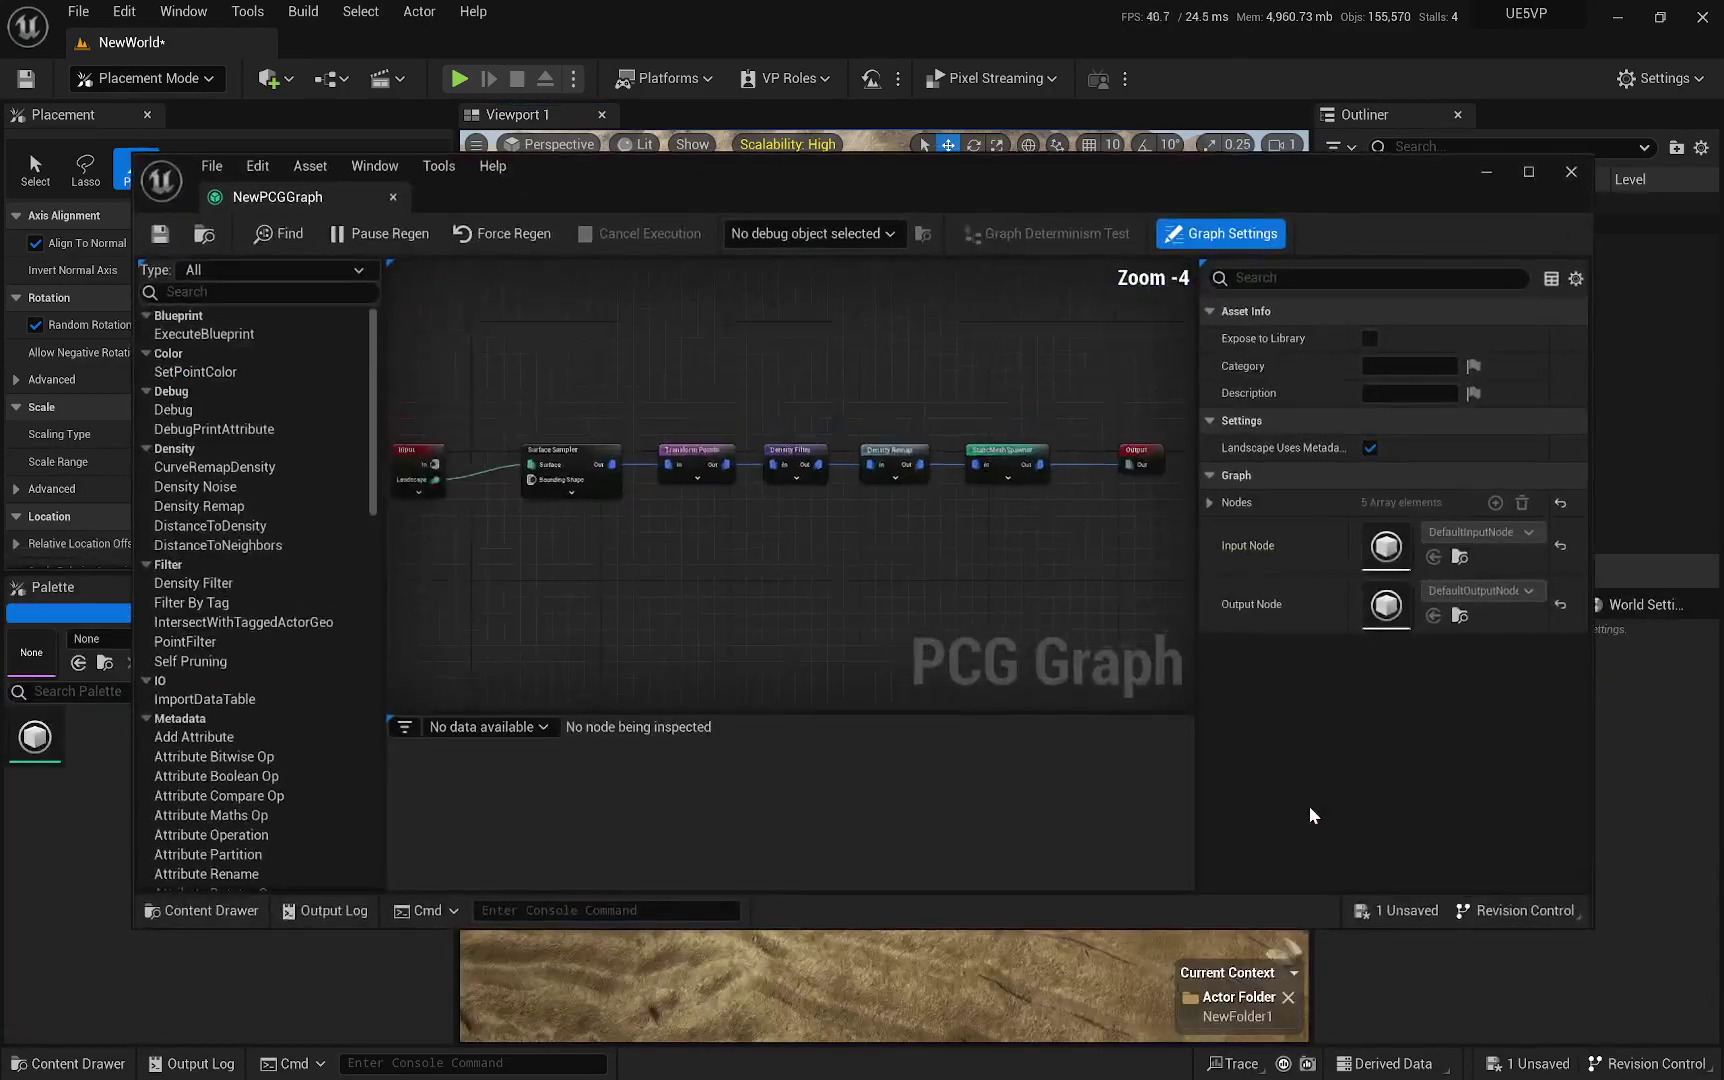
{"action": "scroll", "coordinate": [770, 423], "scroll_direction": "up", "scroll_amount": 4}
{"action": "left_click", "coordinate": [770, 423]}
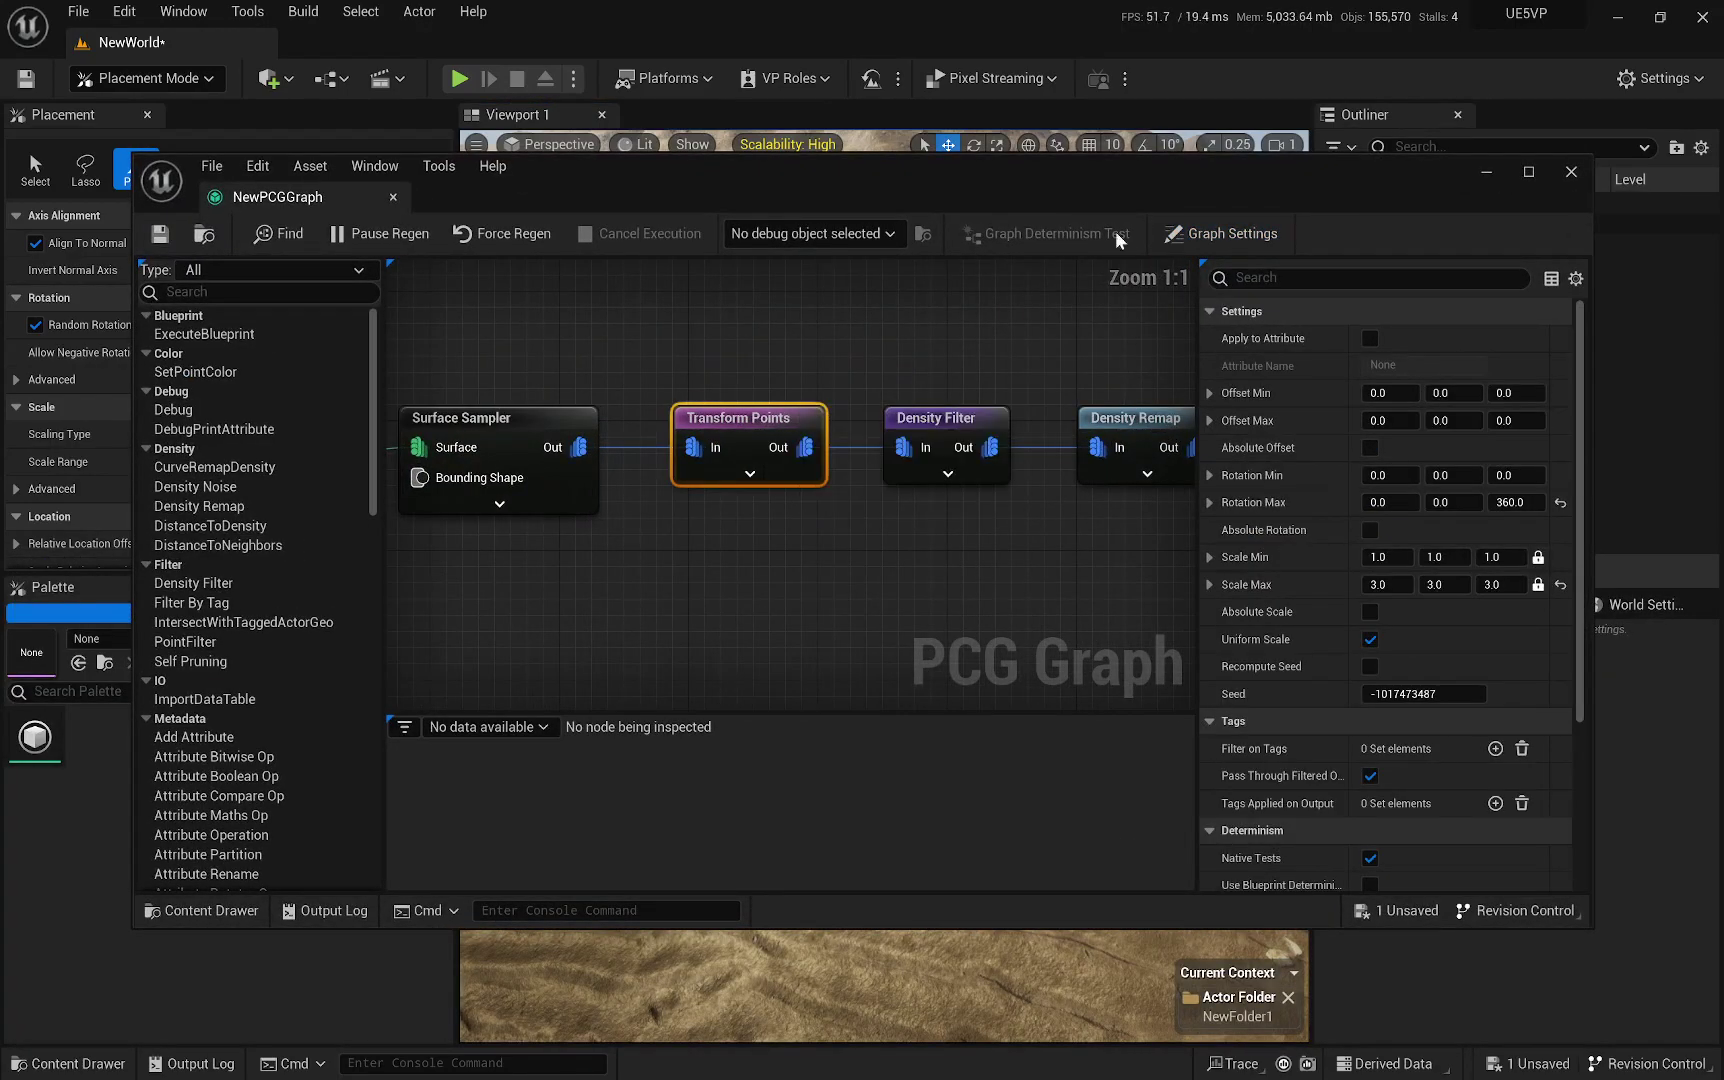
Move the graph window aside for a close view of the rocks and set the Z value of Offset Min to -5.
{"action": "left_click_drag", "start_coordinate": [1130, 195], "coordinate": [487, 423]}
{"action": "key", "text": "w"}
{"action": "scroll", "coordinate": [1110, 535], "scroll_direction": "down", "scroll_amount": 3}
{"action": "right_click_drag", "start_coordinate": [1131, 563], "coordinate": [1035, 415]}
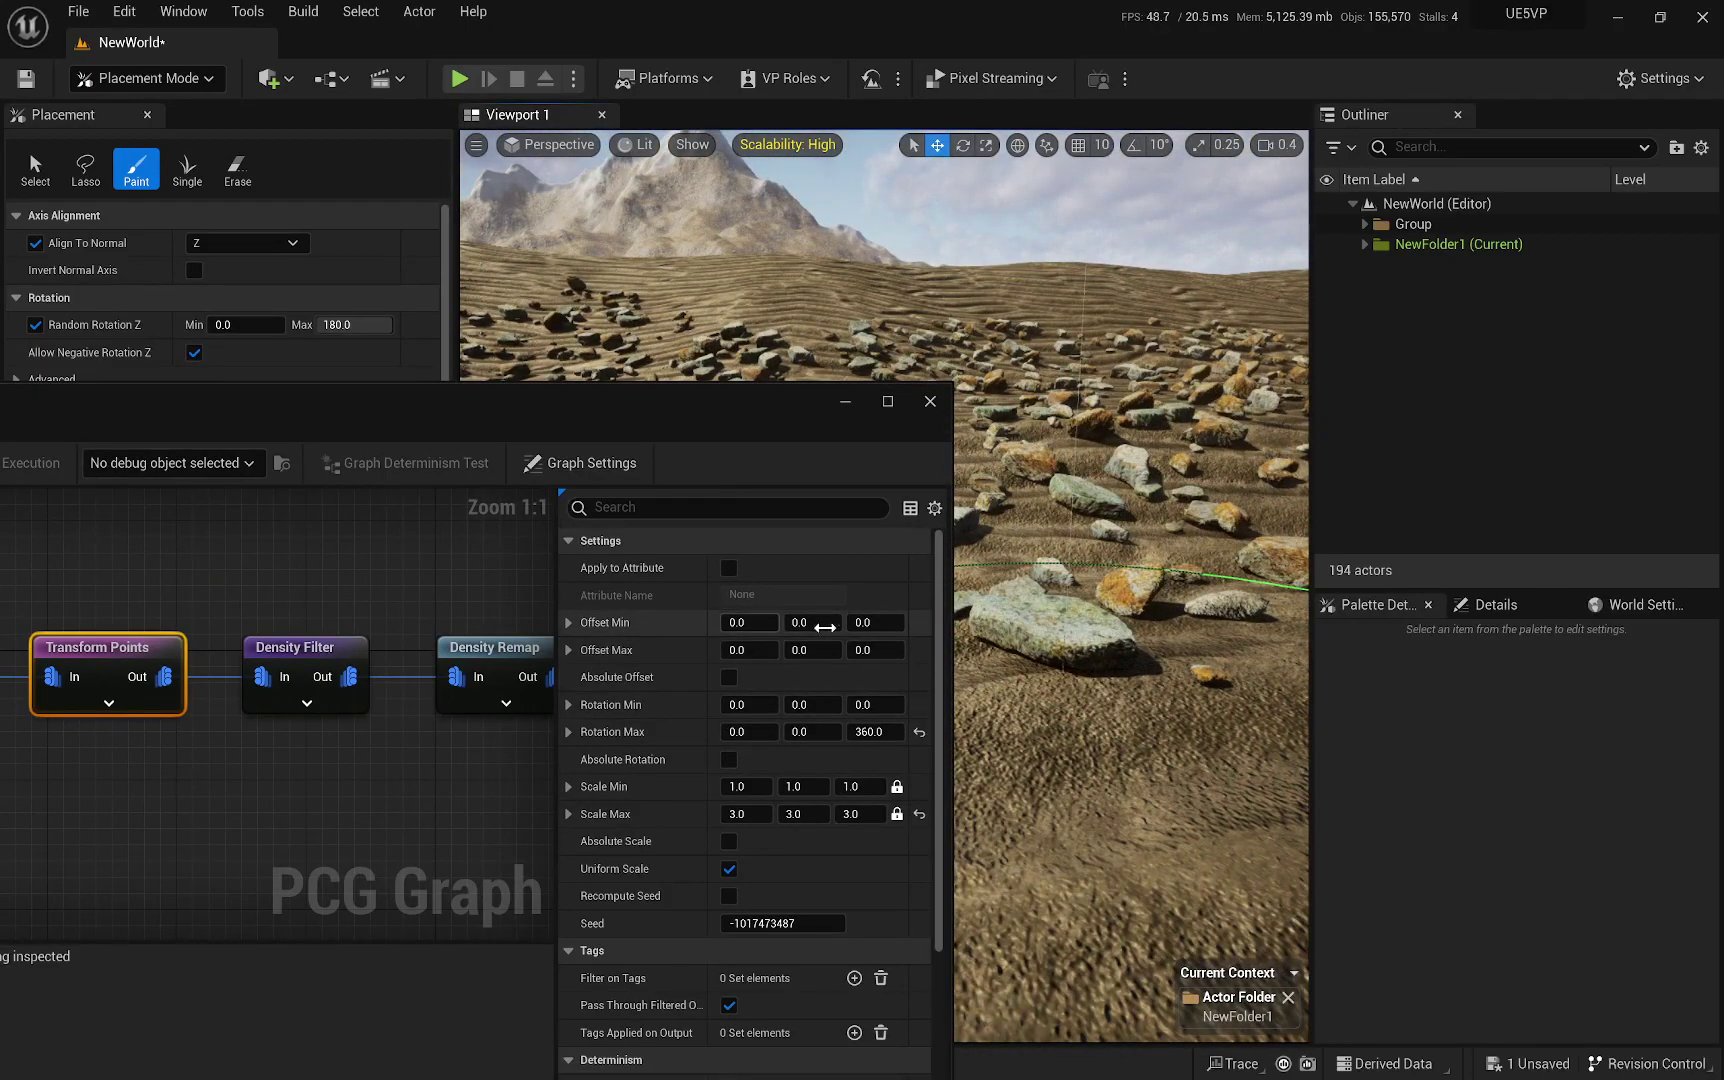
{"action": "left_click", "coordinate": [876, 623]}
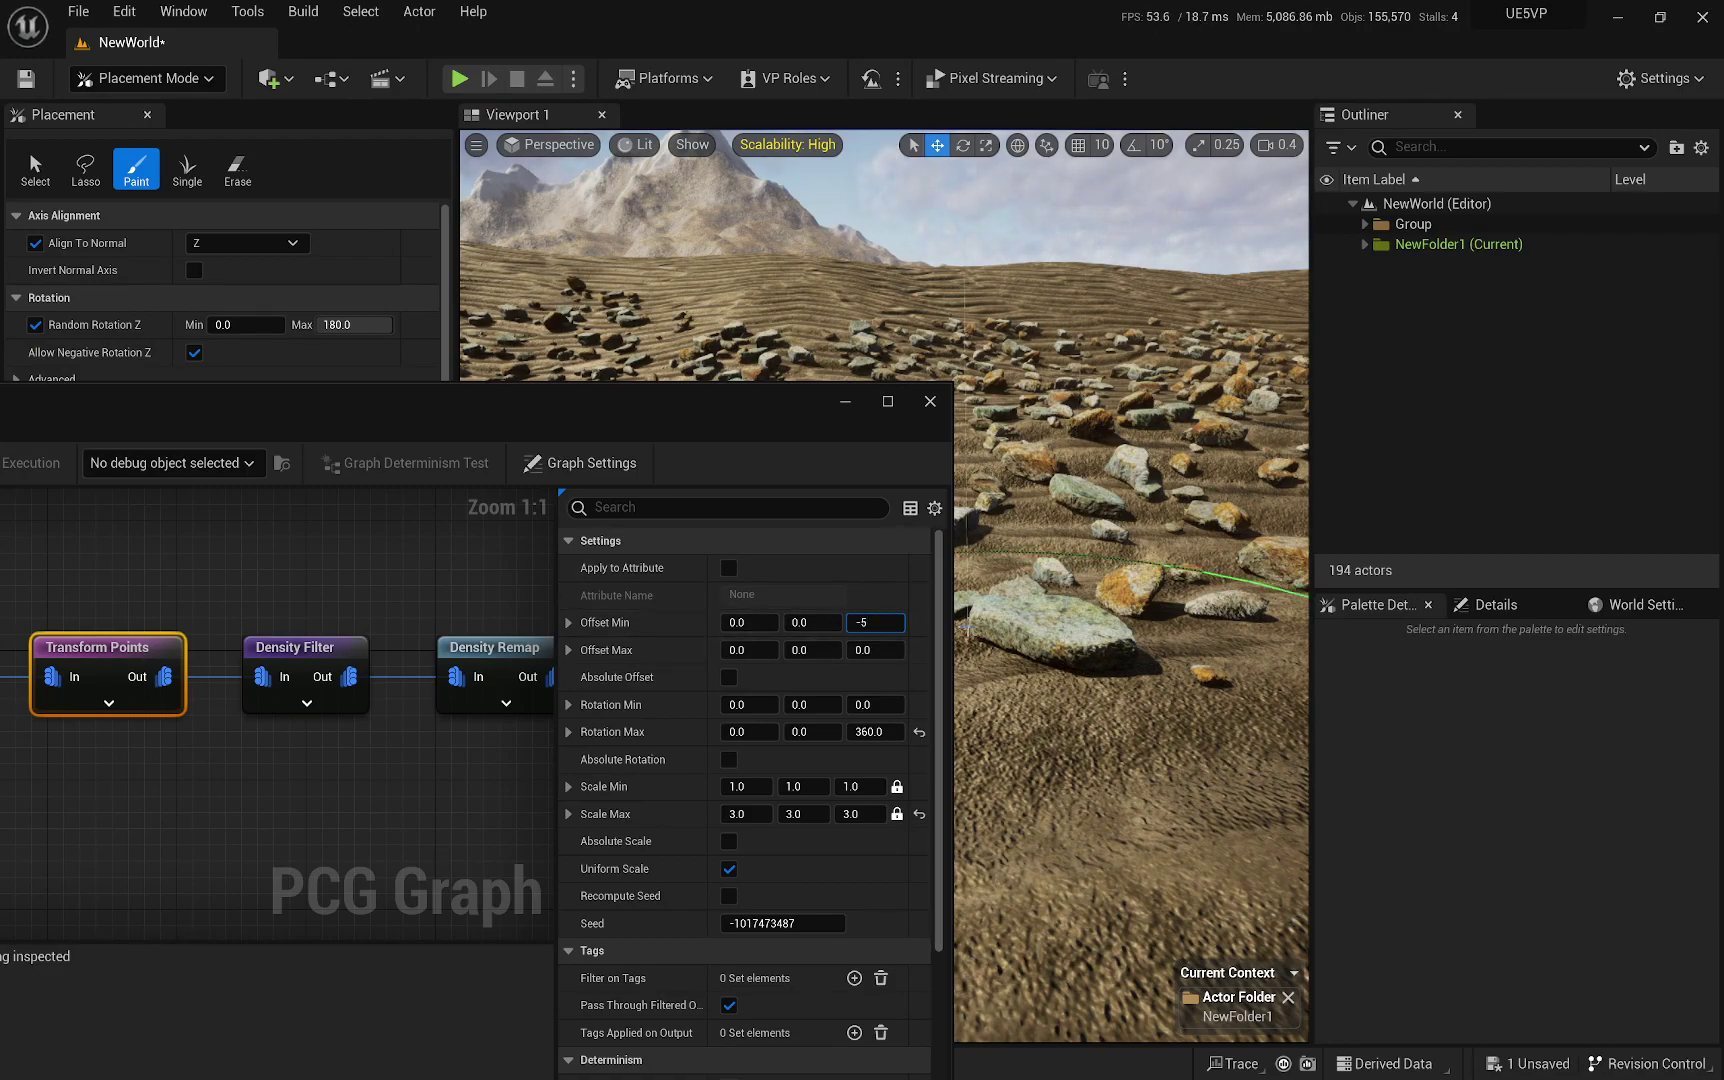
{"action": "type", "text": "-5"}
{"action": "key", "text": "Tab"}
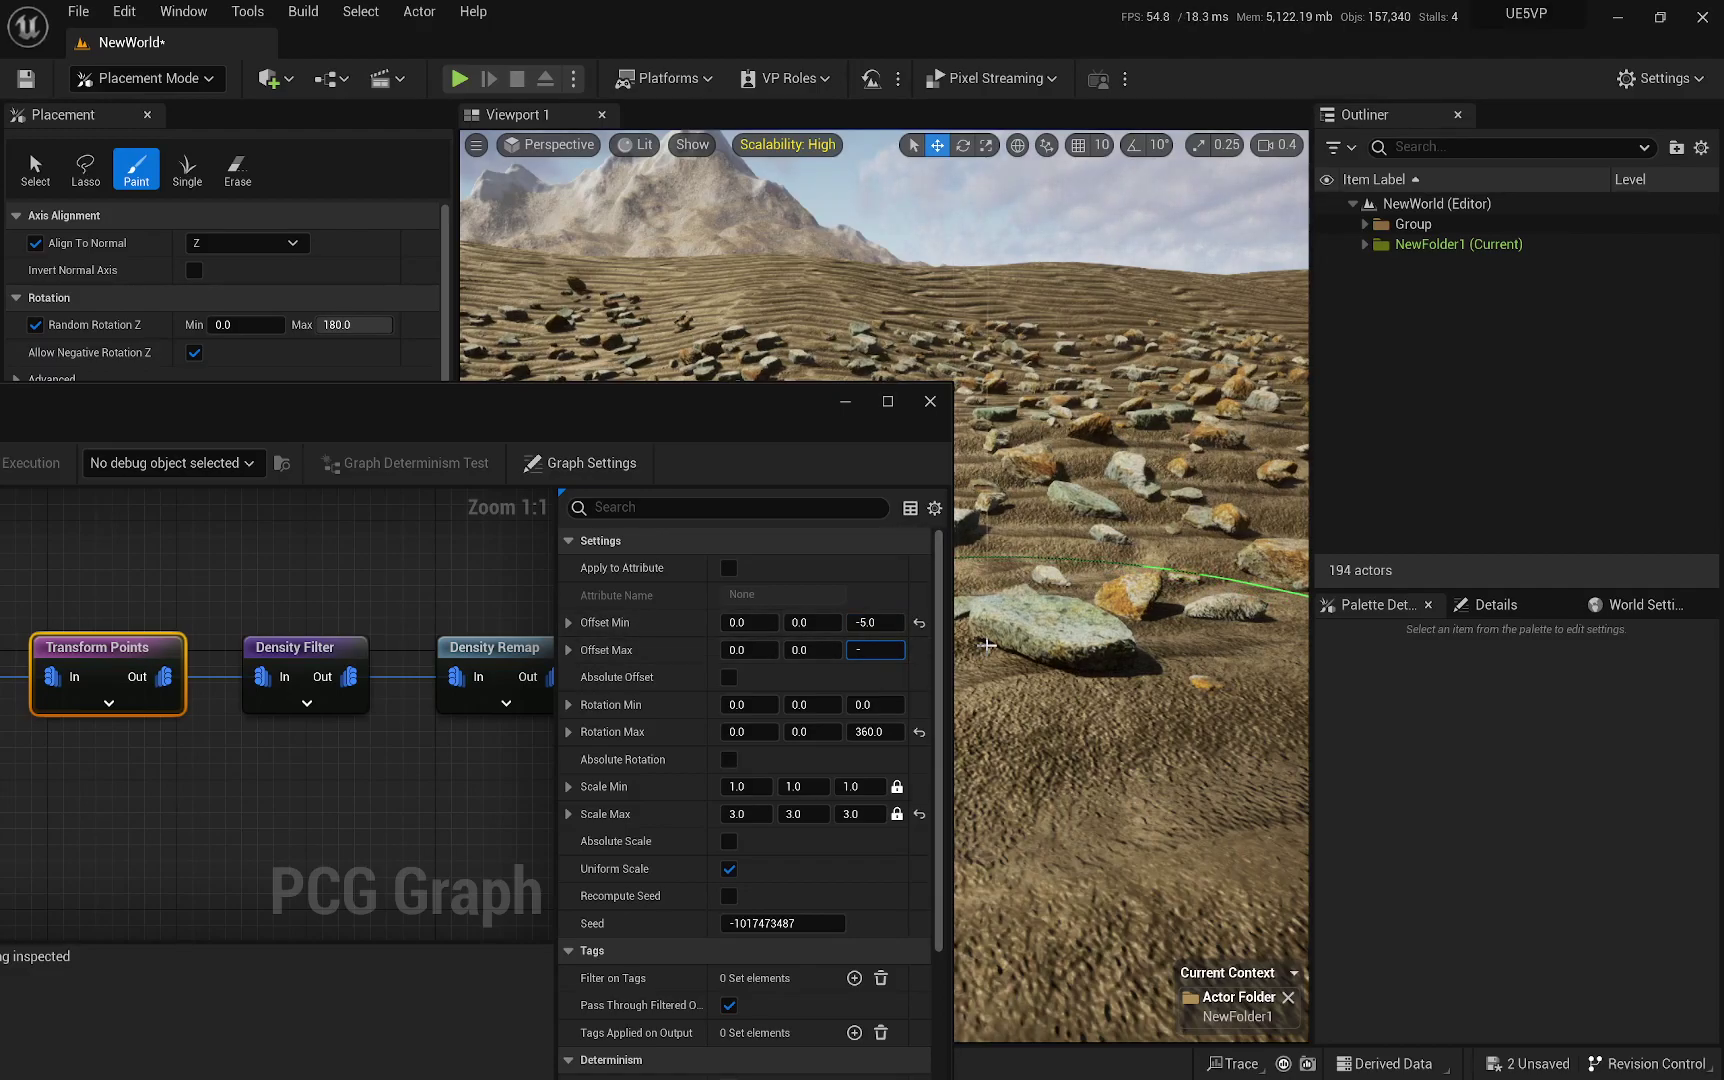
Try -10 as the Z value of Offset Max, and settle on -7.
{"action": "type", "text": "-10"}
{"action": "key", "text": "Return"}
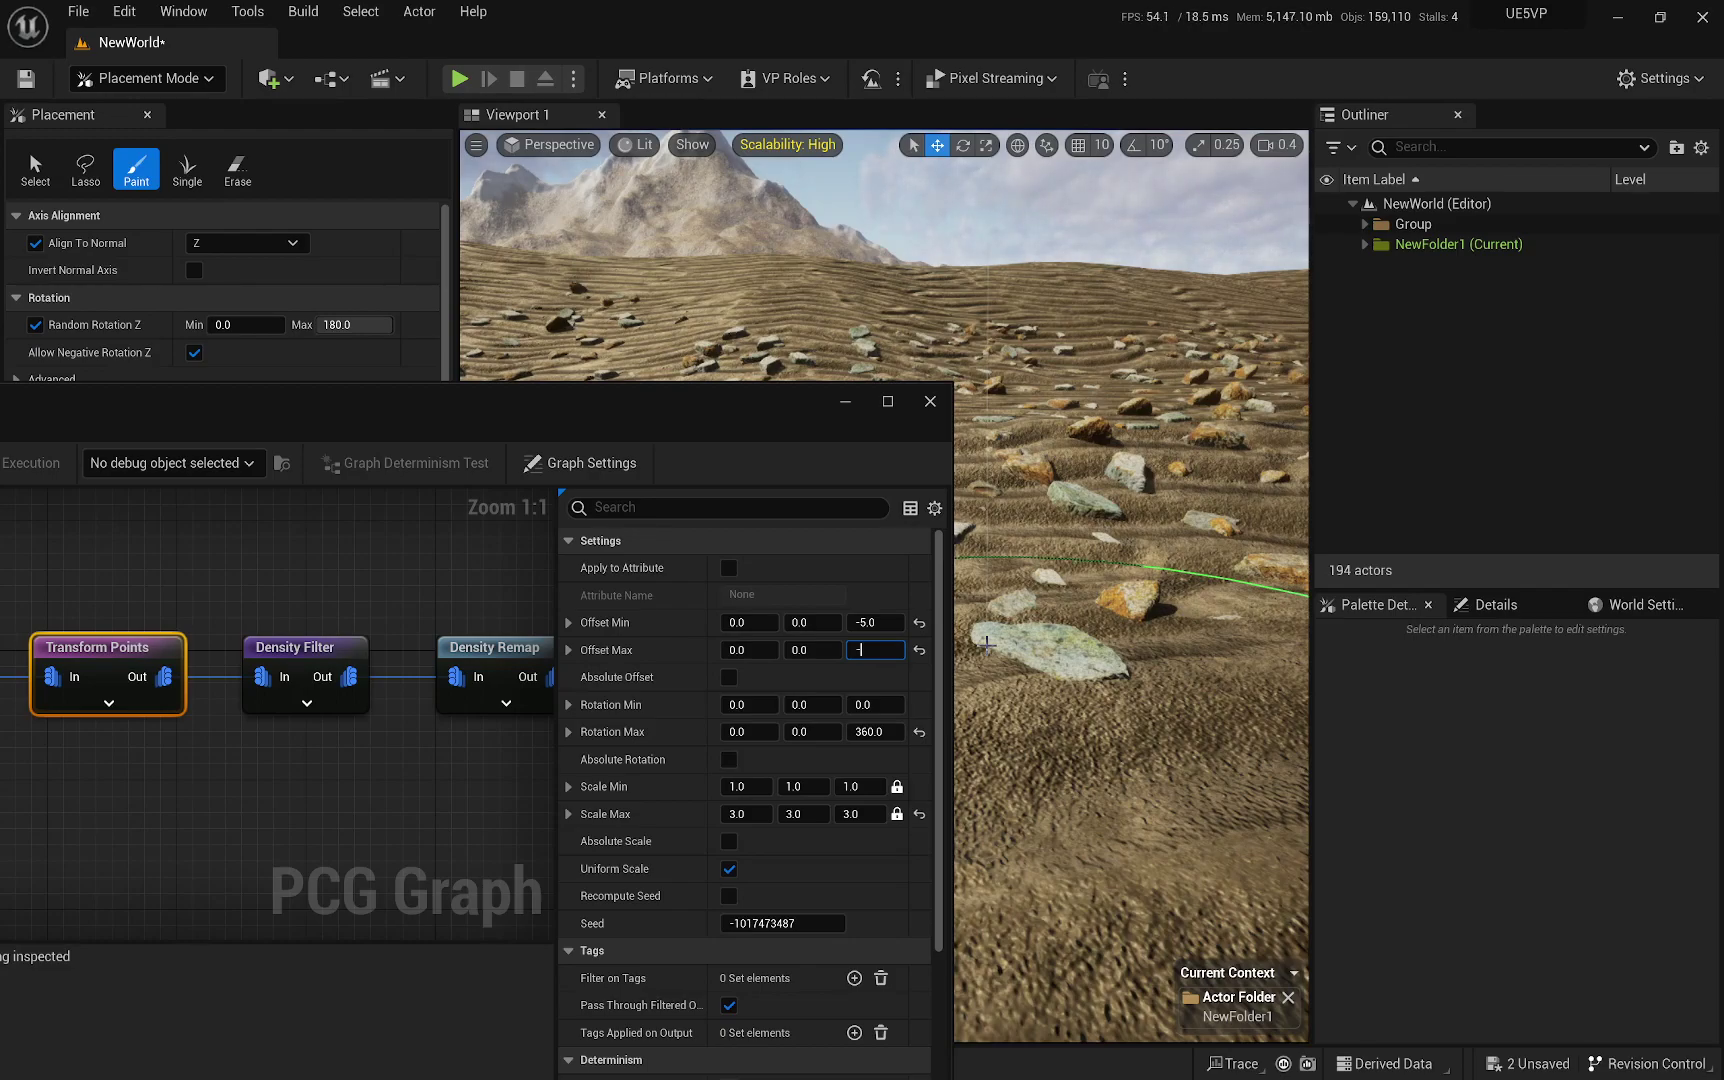
{"action": "type", "text": "-7"}
{"action": "key", "text": "Return"}
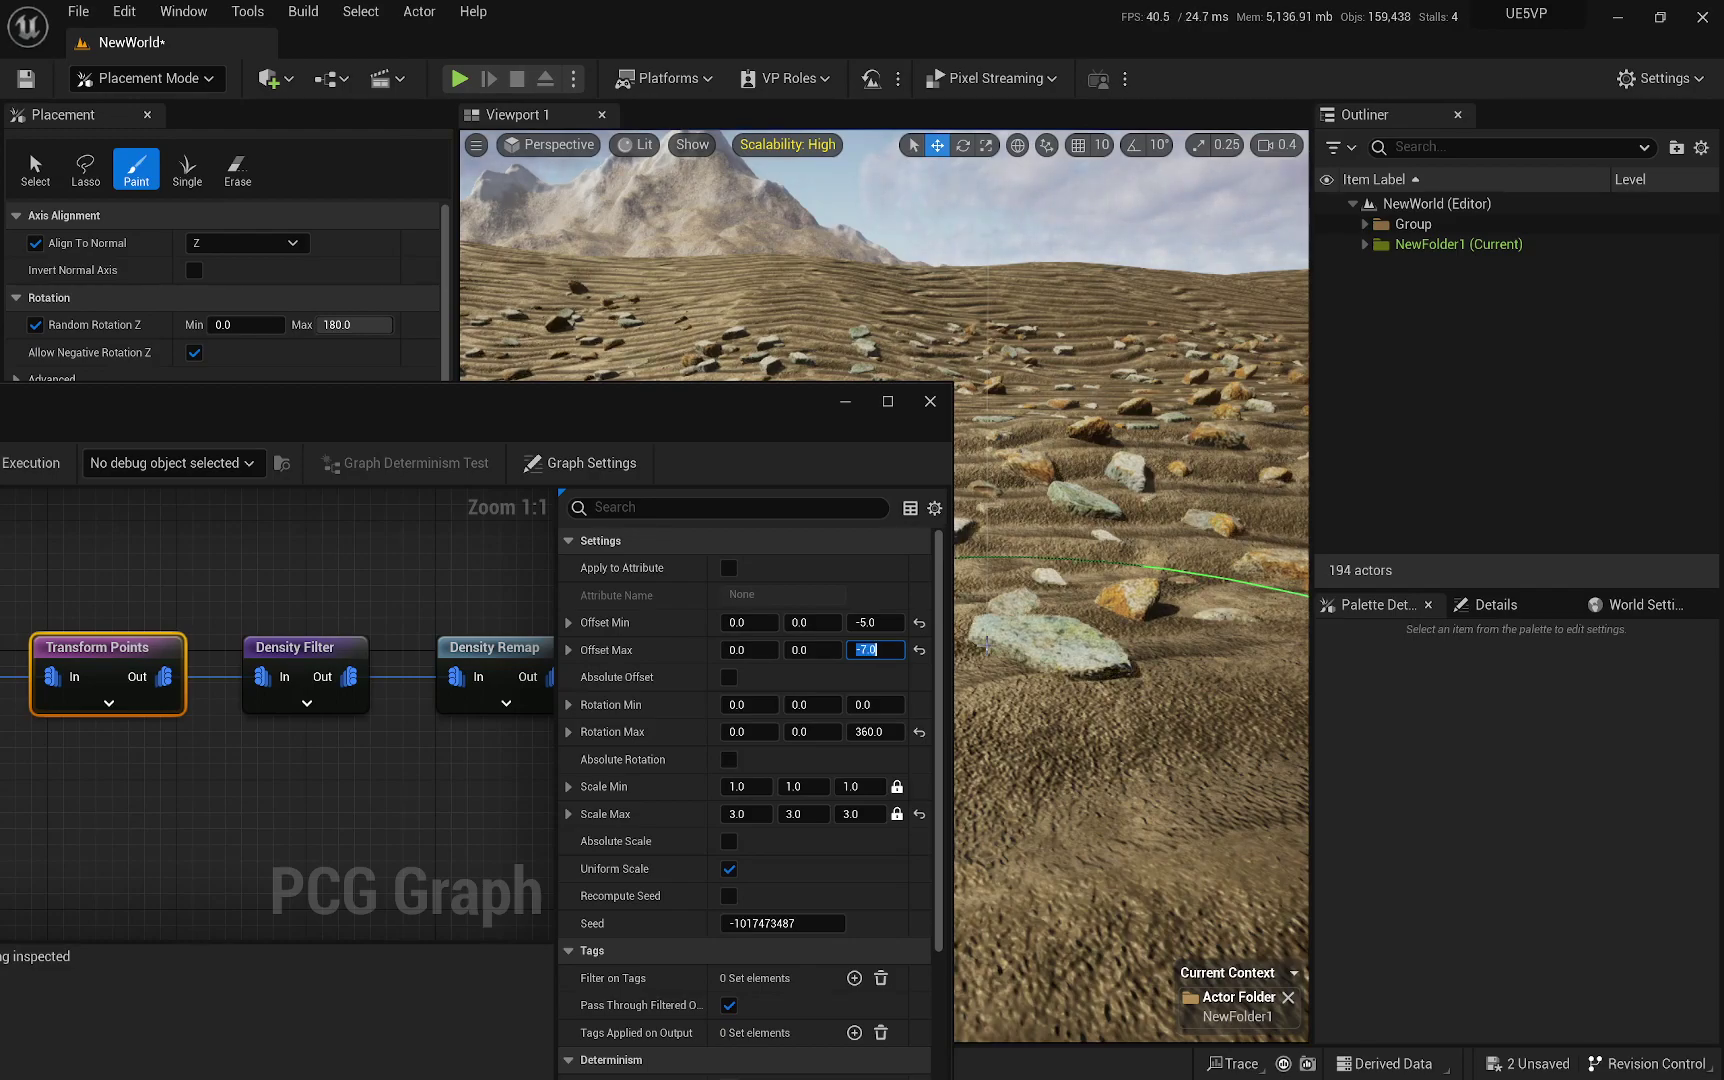
Set the X and Y values of Rotation Max to 360 in the Transform Points node.
{"action": "left_click_drag", "start_coordinate": [759, 410], "coordinate": [484, 506]}
{"action": "right_click_drag", "start_coordinate": [985, 600], "coordinate": [1110, 610]}
{"action": "scroll", "coordinate": [1010, 700], "scroll_direction": "down", "scroll_amount": 1}
{"action": "scroll", "coordinate": [1110, 728], "scroll_direction": "up", "scroll_amount": 1}
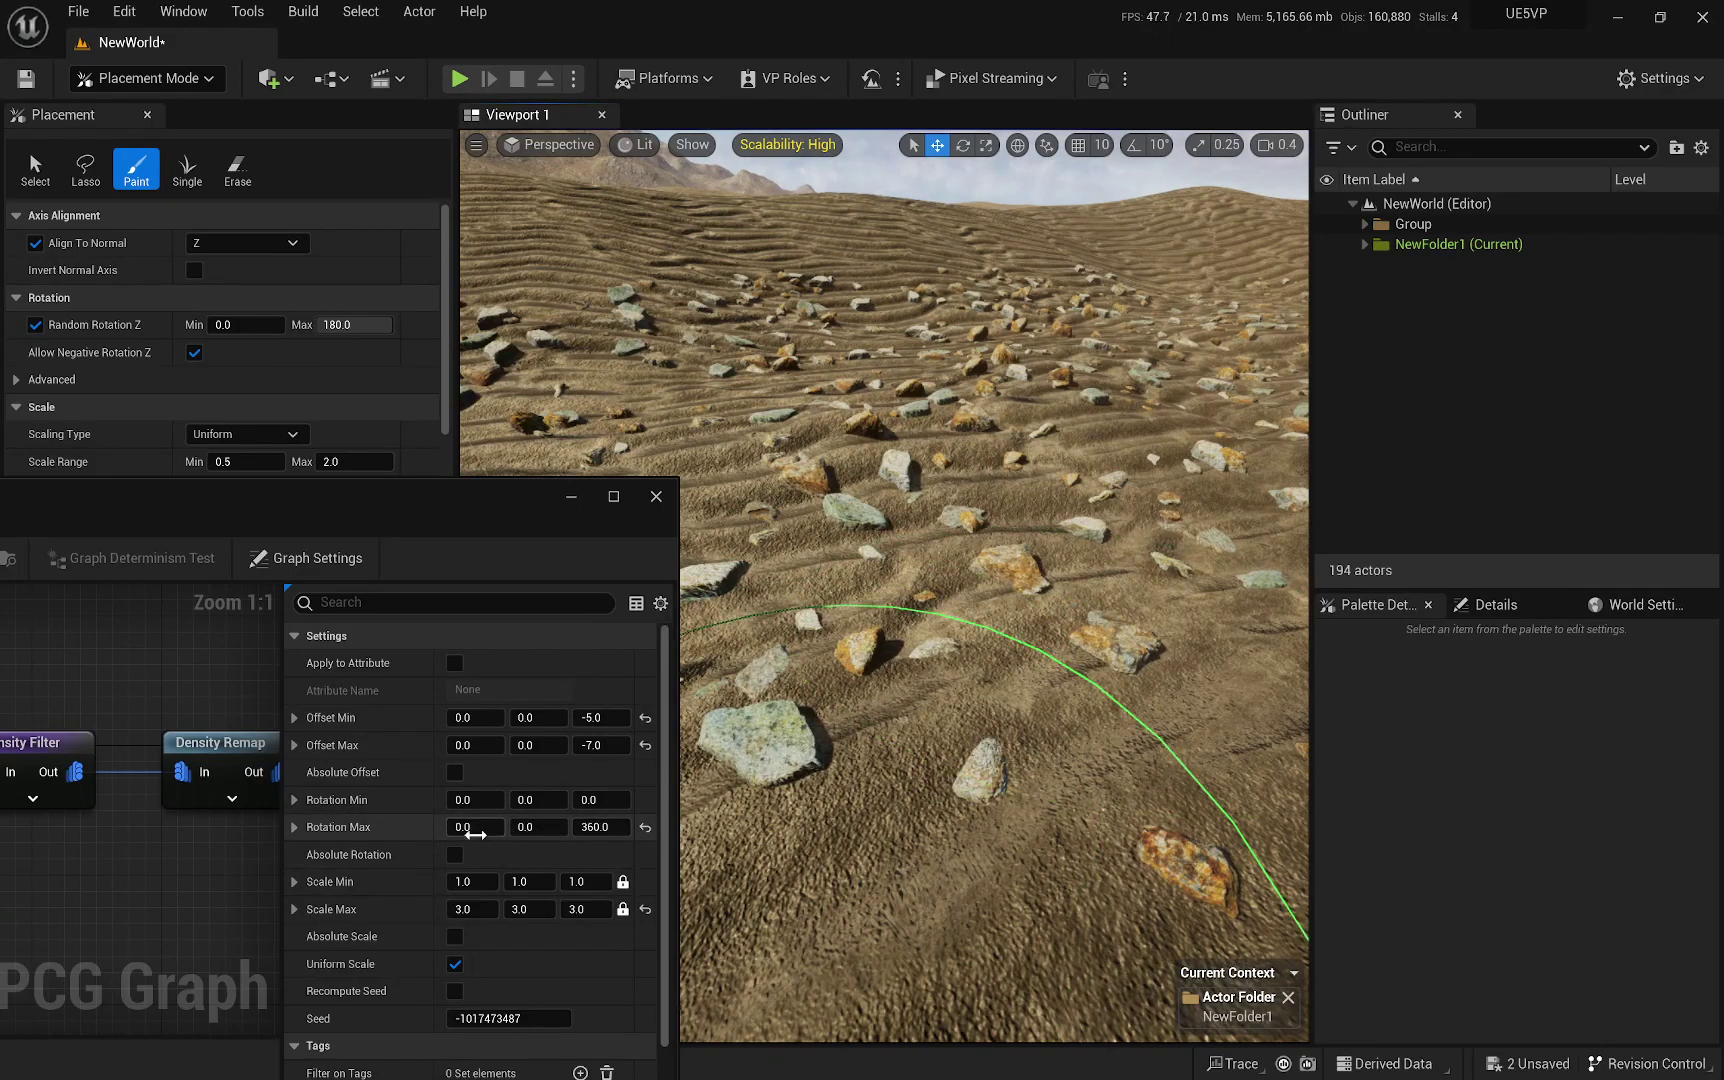
{"action": "type", "text": "0"}
{"action": "key", "text": "Tab"}
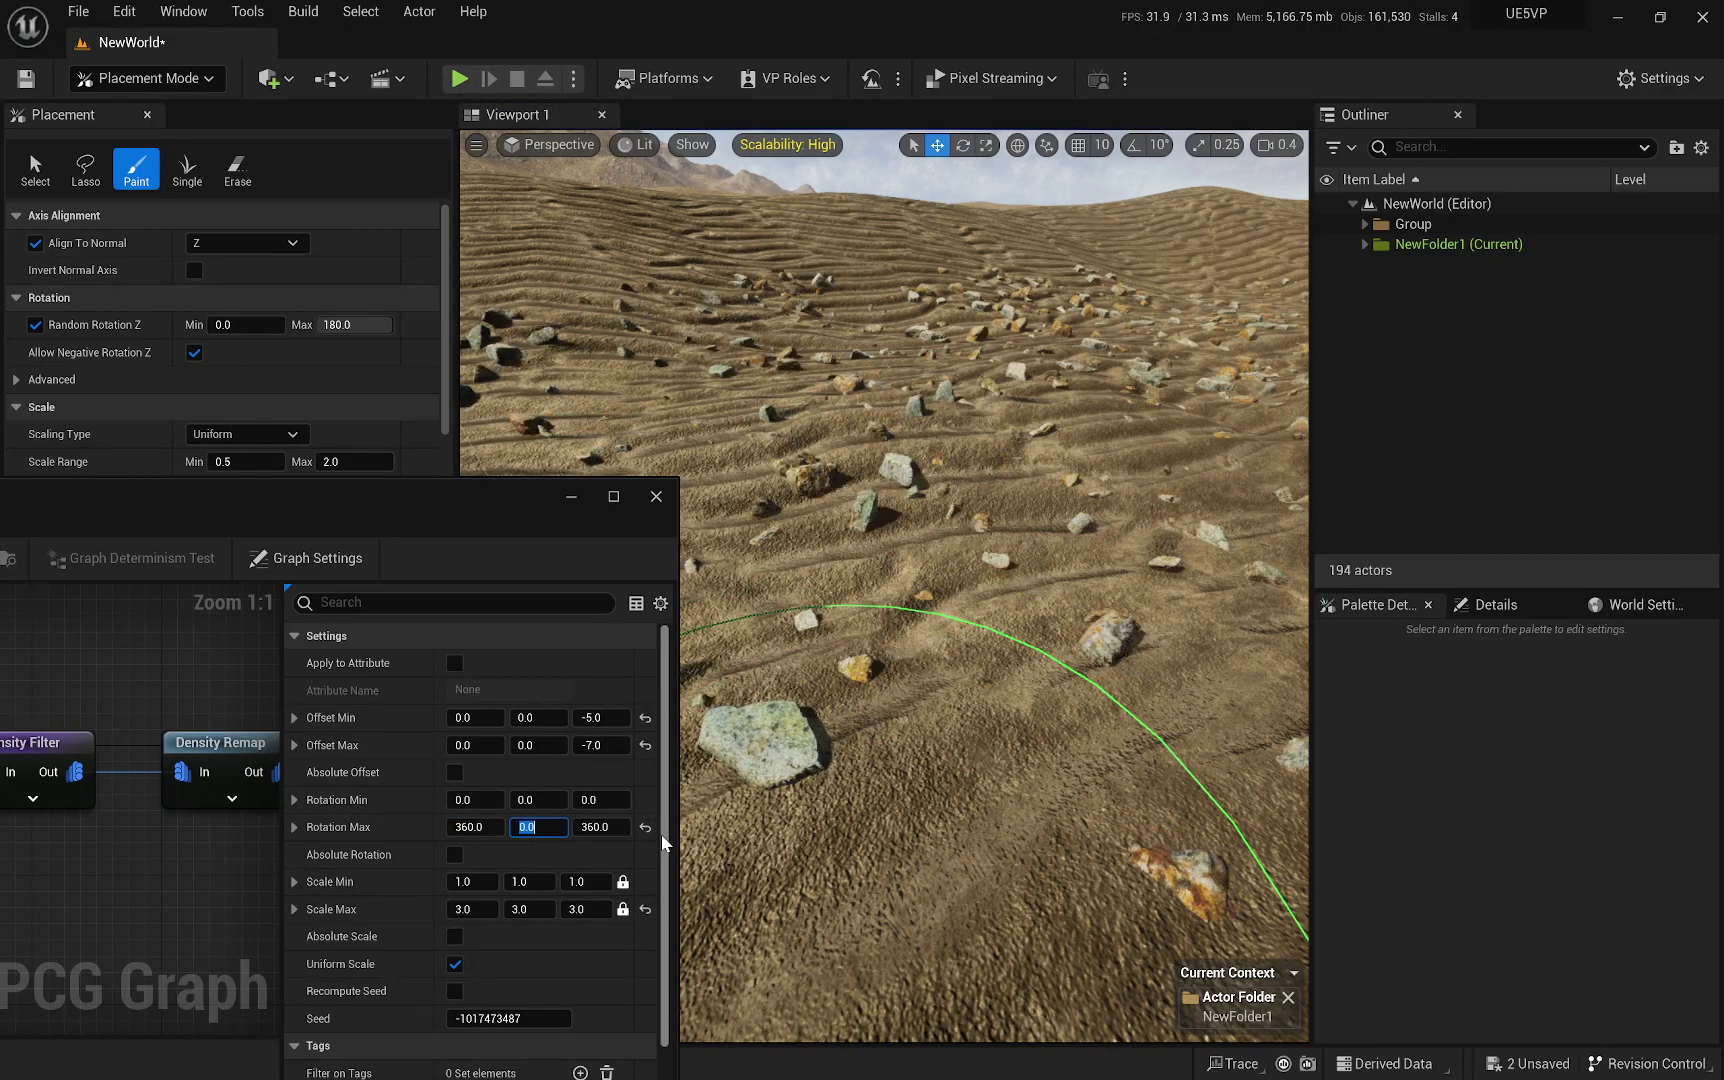
{"action": "type", "text": "360"}
{"action": "key", "text": "Return"}
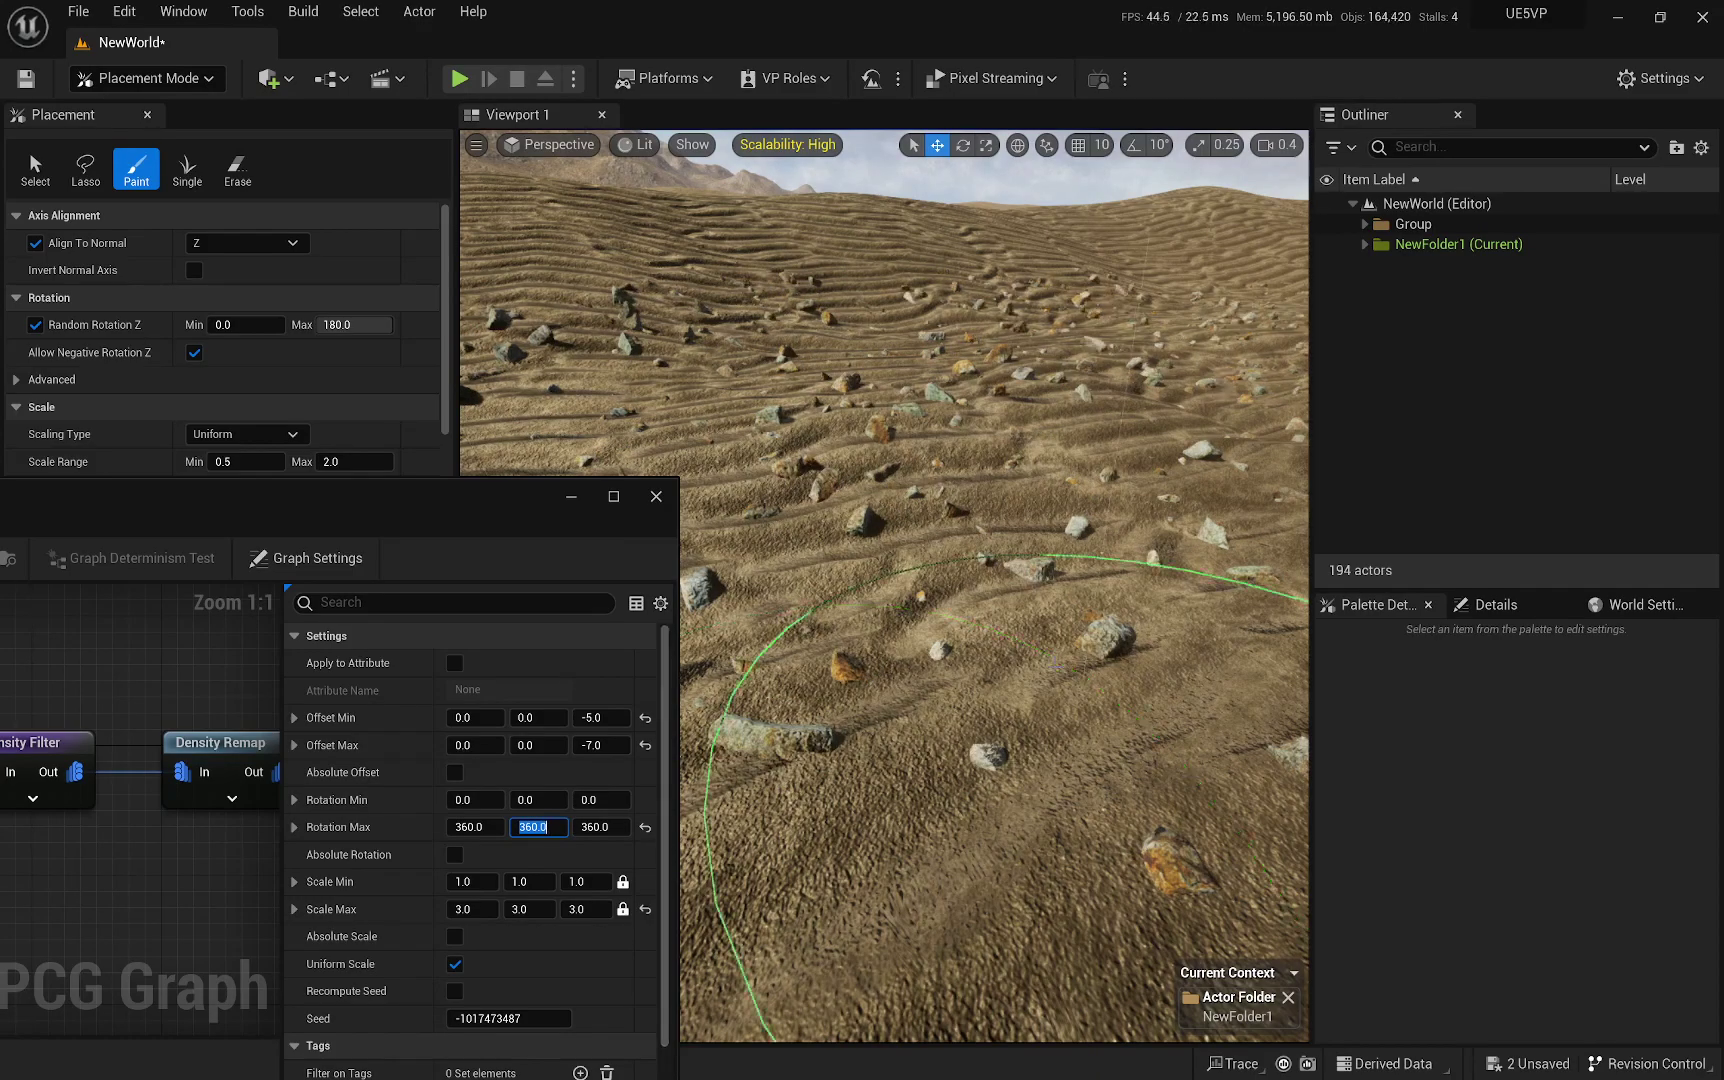
Look over the rotated rocks in the viewport and close the NewPCGGraph window.
{"action": "mouse_move", "coordinate": [1035, 665]}
{"action": "right_mouse_down"}
{"action": "mouse_move", "coordinate": [850, 485]}
{"action": "mouse_move", "coordinate": [895, 475]}
{"action": "mouse_move", "coordinate": [885, 460]}
{"action": "mouse_move", "coordinate": [810, 440]}
{"action": "mouse_move", "coordinate": [890, 455]}
{"action": "mouse_move", "coordinate": [845, 400]}
{"action": "right_mouse_up"}
{"action": "scroll", "coordinate": [985, 635], "scroll_direction": "up", "scroll_amount": 2}
{"action": "key", "text": "w"}
{"action": "scroll", "coordinate": [890, 455], "scroll_direction": "down", "scroll_amount": 1}
{"action": "left_click_drag", "start_coordinate": [641, 530], "coordinate": [1135, 395]}
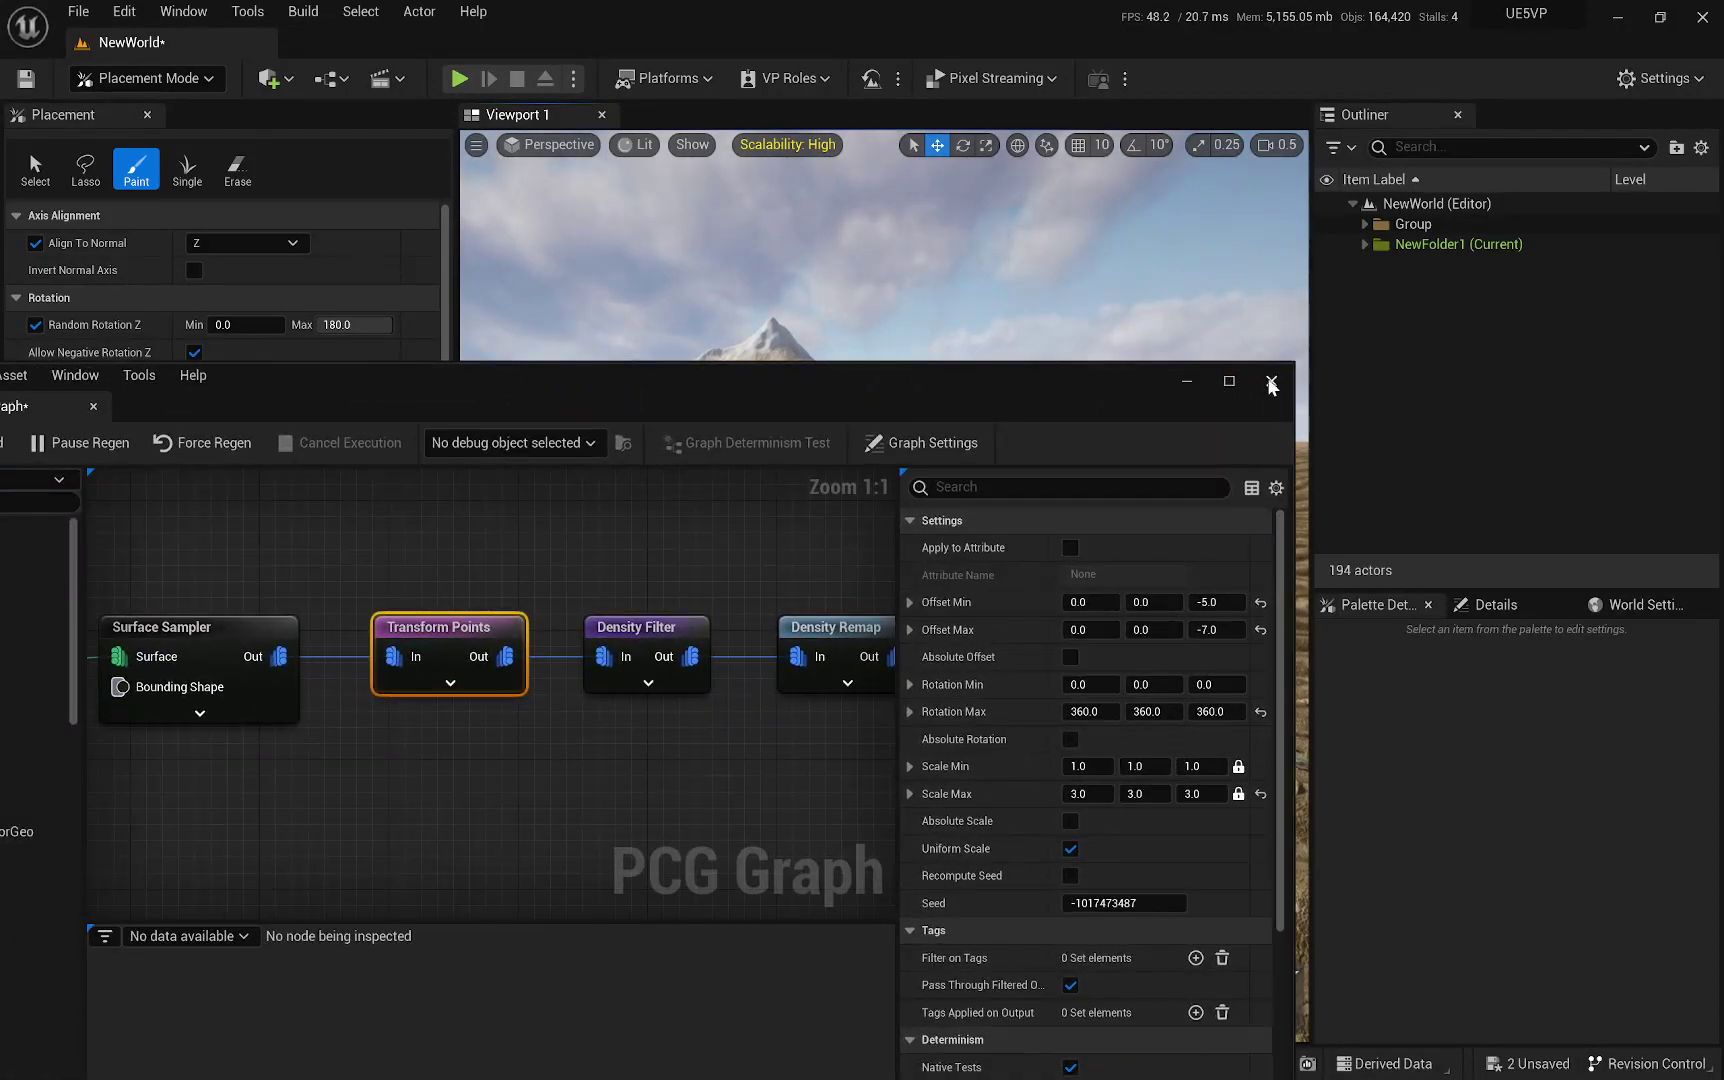
{"action": "left_click", "coordinate": [1271, 382]}
Examine how the rocks sit in the sand from a distance and close up.
{"action": "right_click_drag", "start_coordinate": [1075, 488], "coordinate": [1092, 575]}
{"action": "key", "text": "w"}
{"action": "scroll", "coordinate": [1225, 525], "scroll_direction": "up", "scroll_amount": 1}
{"action": "scroll", "coordinate": [1185, 535], "scroll_direction": "up", "scroll_amount": 2}
{"action": "right_click_drag", "start_coordinate": [1140, 496], "coordinate": [1140, 488]}
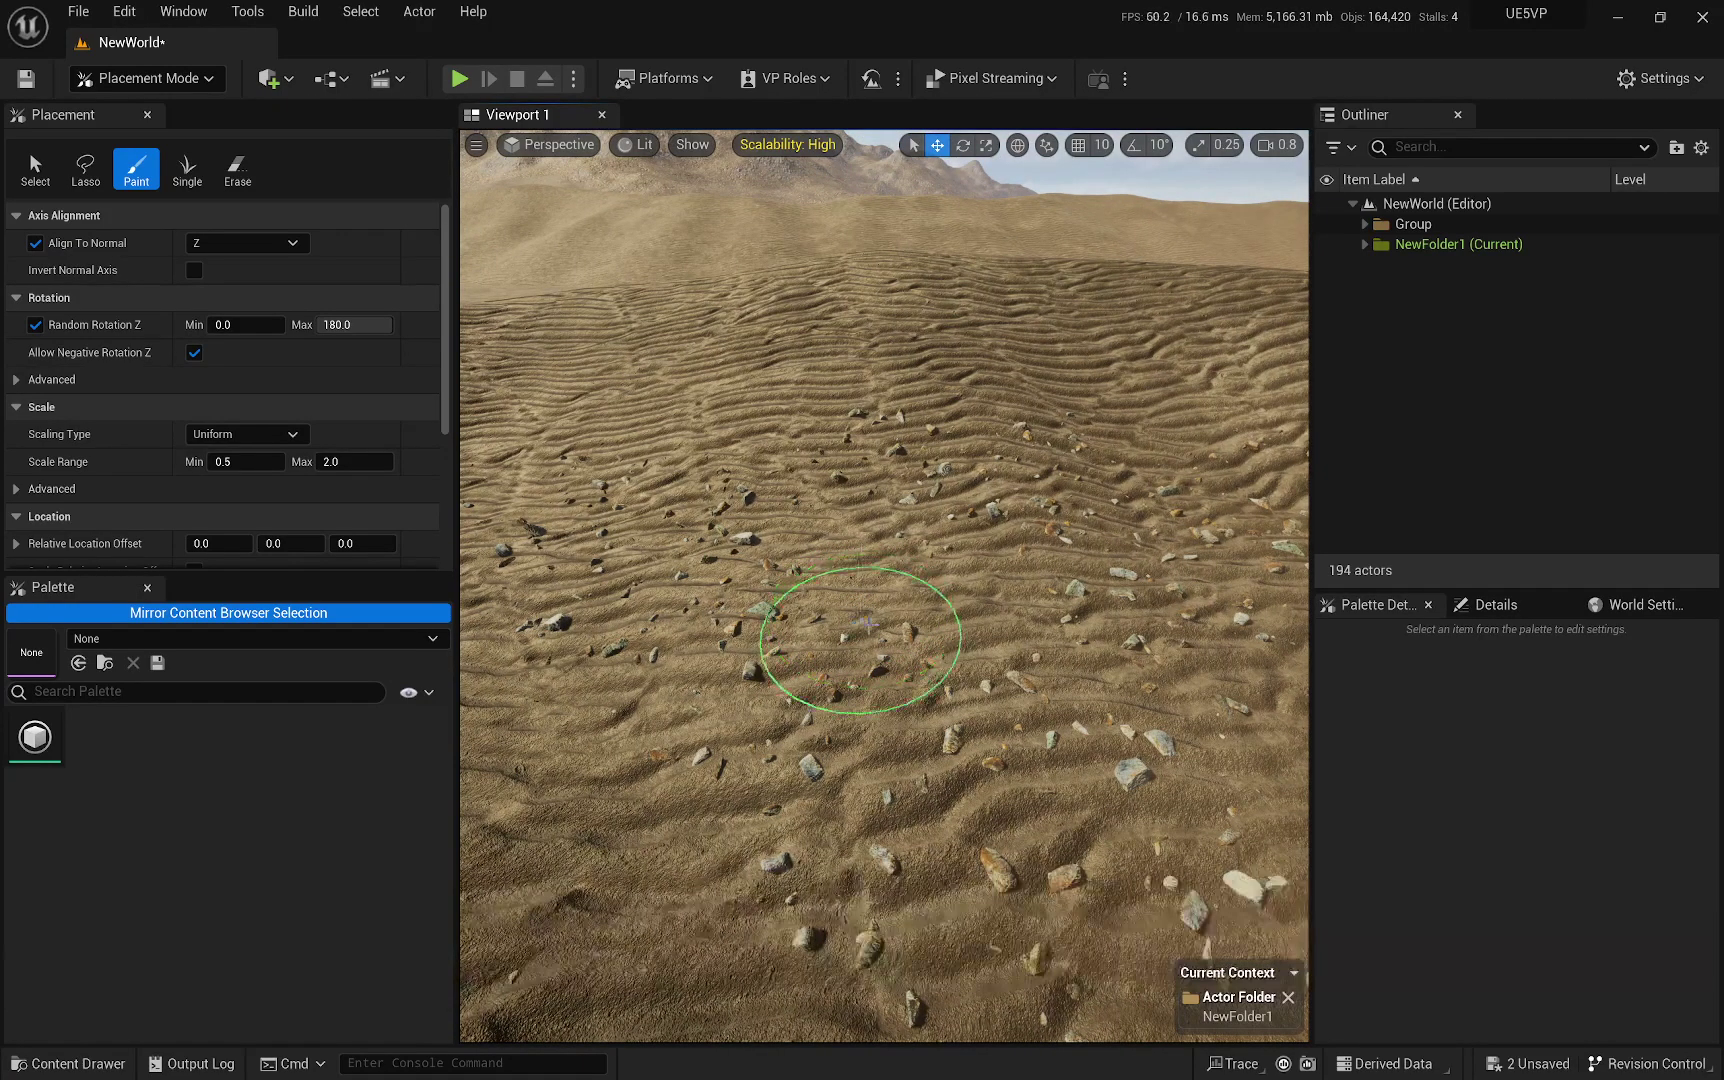
{"action": "right_click_drag", "start_coordinate": [866, 636], "coordinate": [775, 610]}
{"action": "scroll", "coordinate": [735, 595], "scroll_direction": "up", "scroll_amount": 4}
{"action": "key", "text": "w"}
{"action": "mouse_move", "coordinate": [929, 598]}
{"action": "right_mouse_down"}
{"action": "mouse_move", "coordinate": [915, 700]}
{"action": "mouse_move", "coordinate": [902, 590]}
{"action": "right_mouse_up"}
{"action": "scroll", "coordinate": [915, 700], "scroll_direction": "down", "scroll_amount": 2}
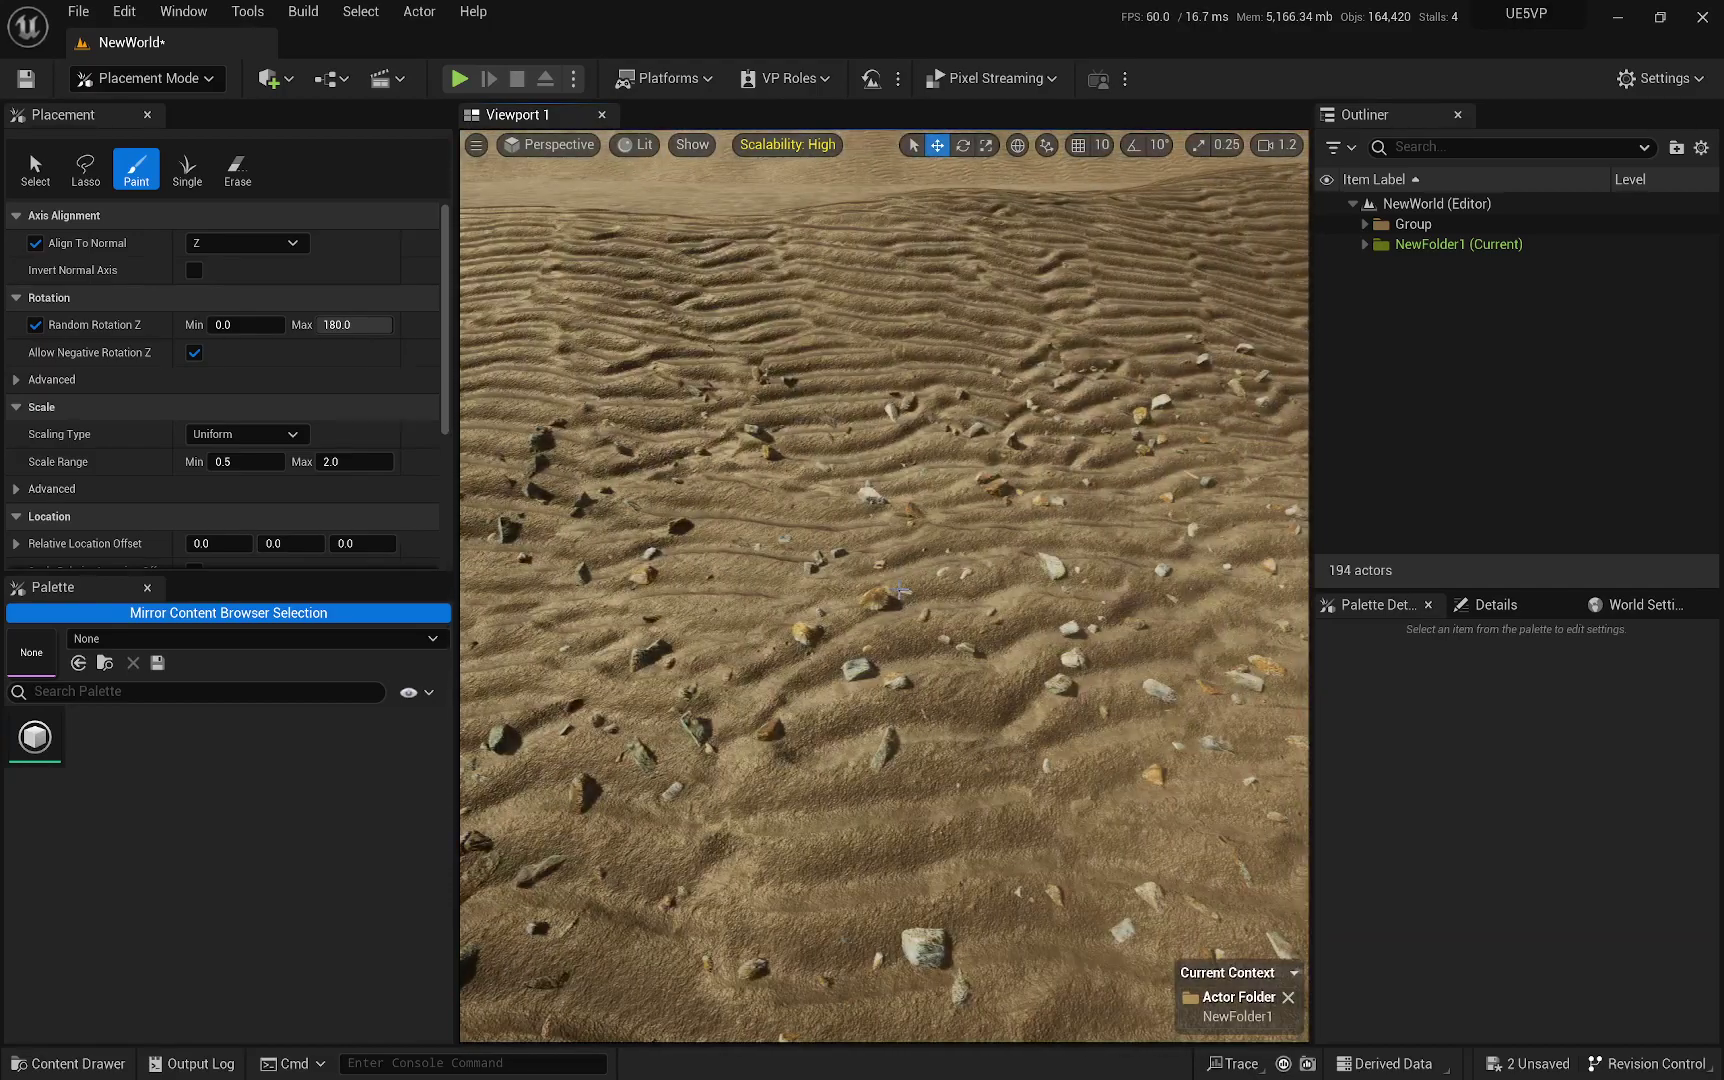
Check the editor modes list for Placement, and search the plugins for "placem" to locate Asset Placement Editor Mode.
{"action": "left_click", "coordinate": [170, 80]}
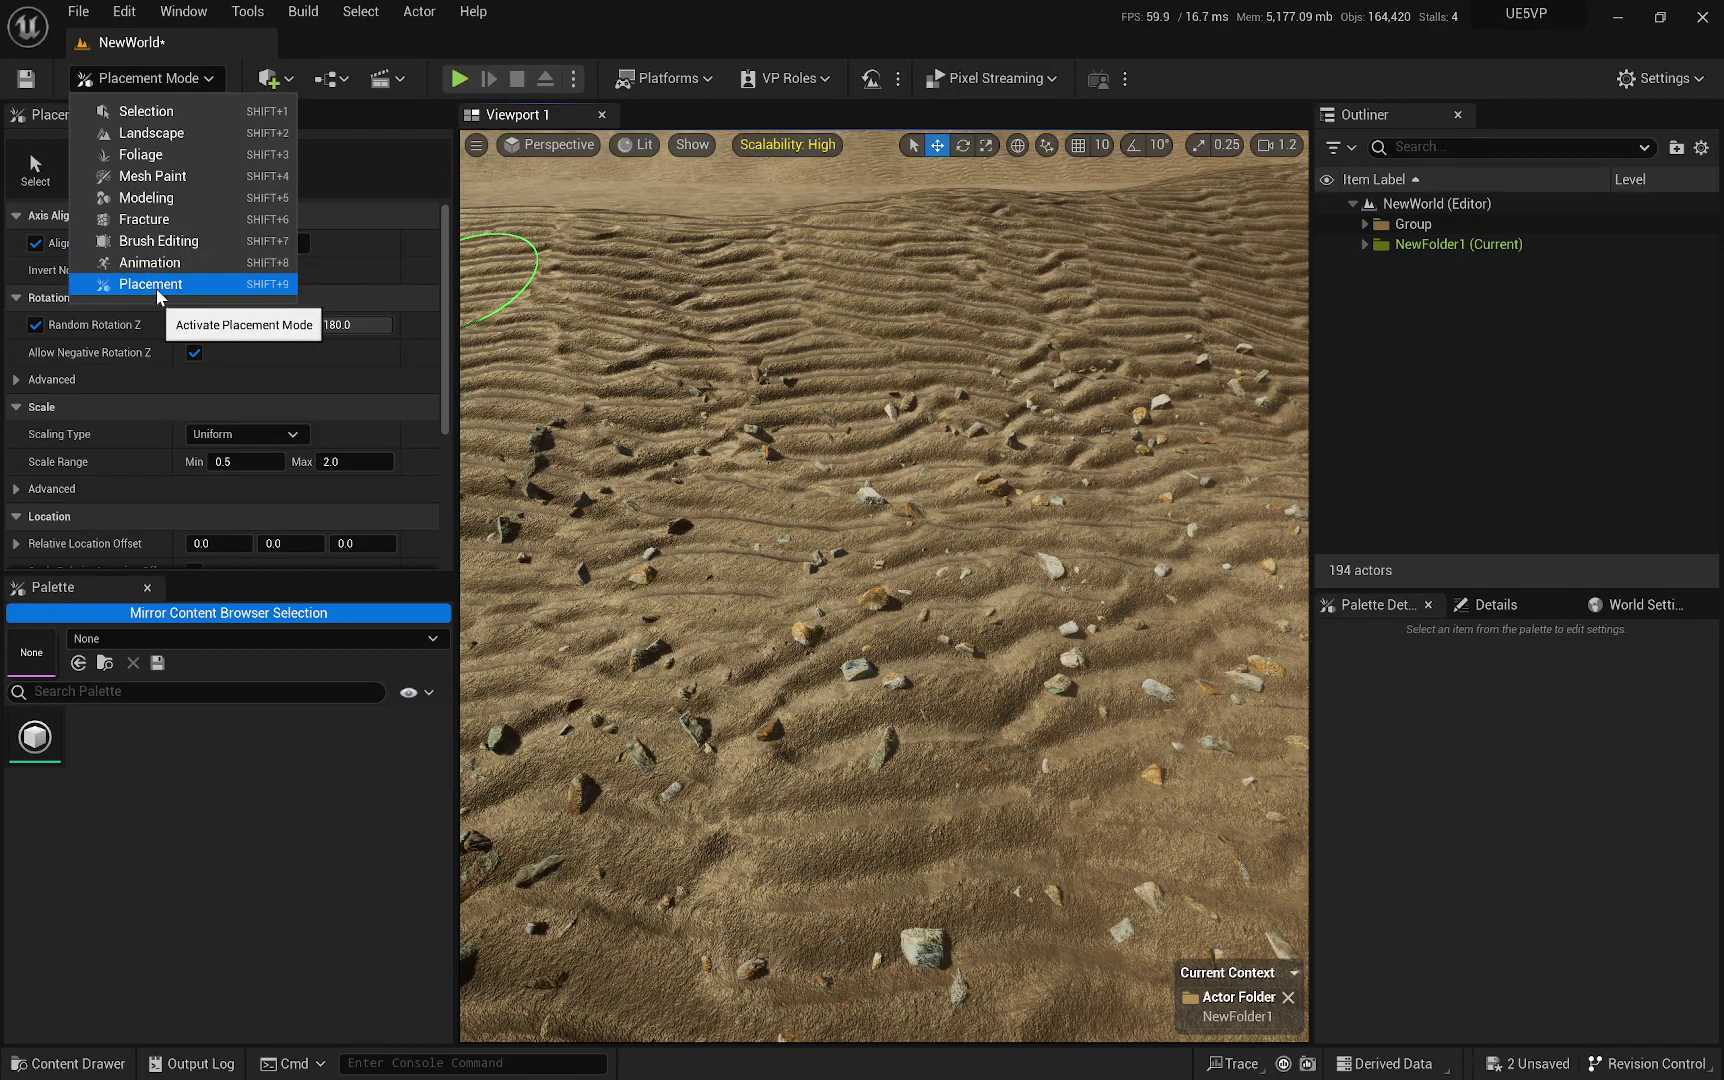
{"action": "left_click", "coordinate": [158, 80]}
{"action": "left_click", "coordinate": [125, 15]}
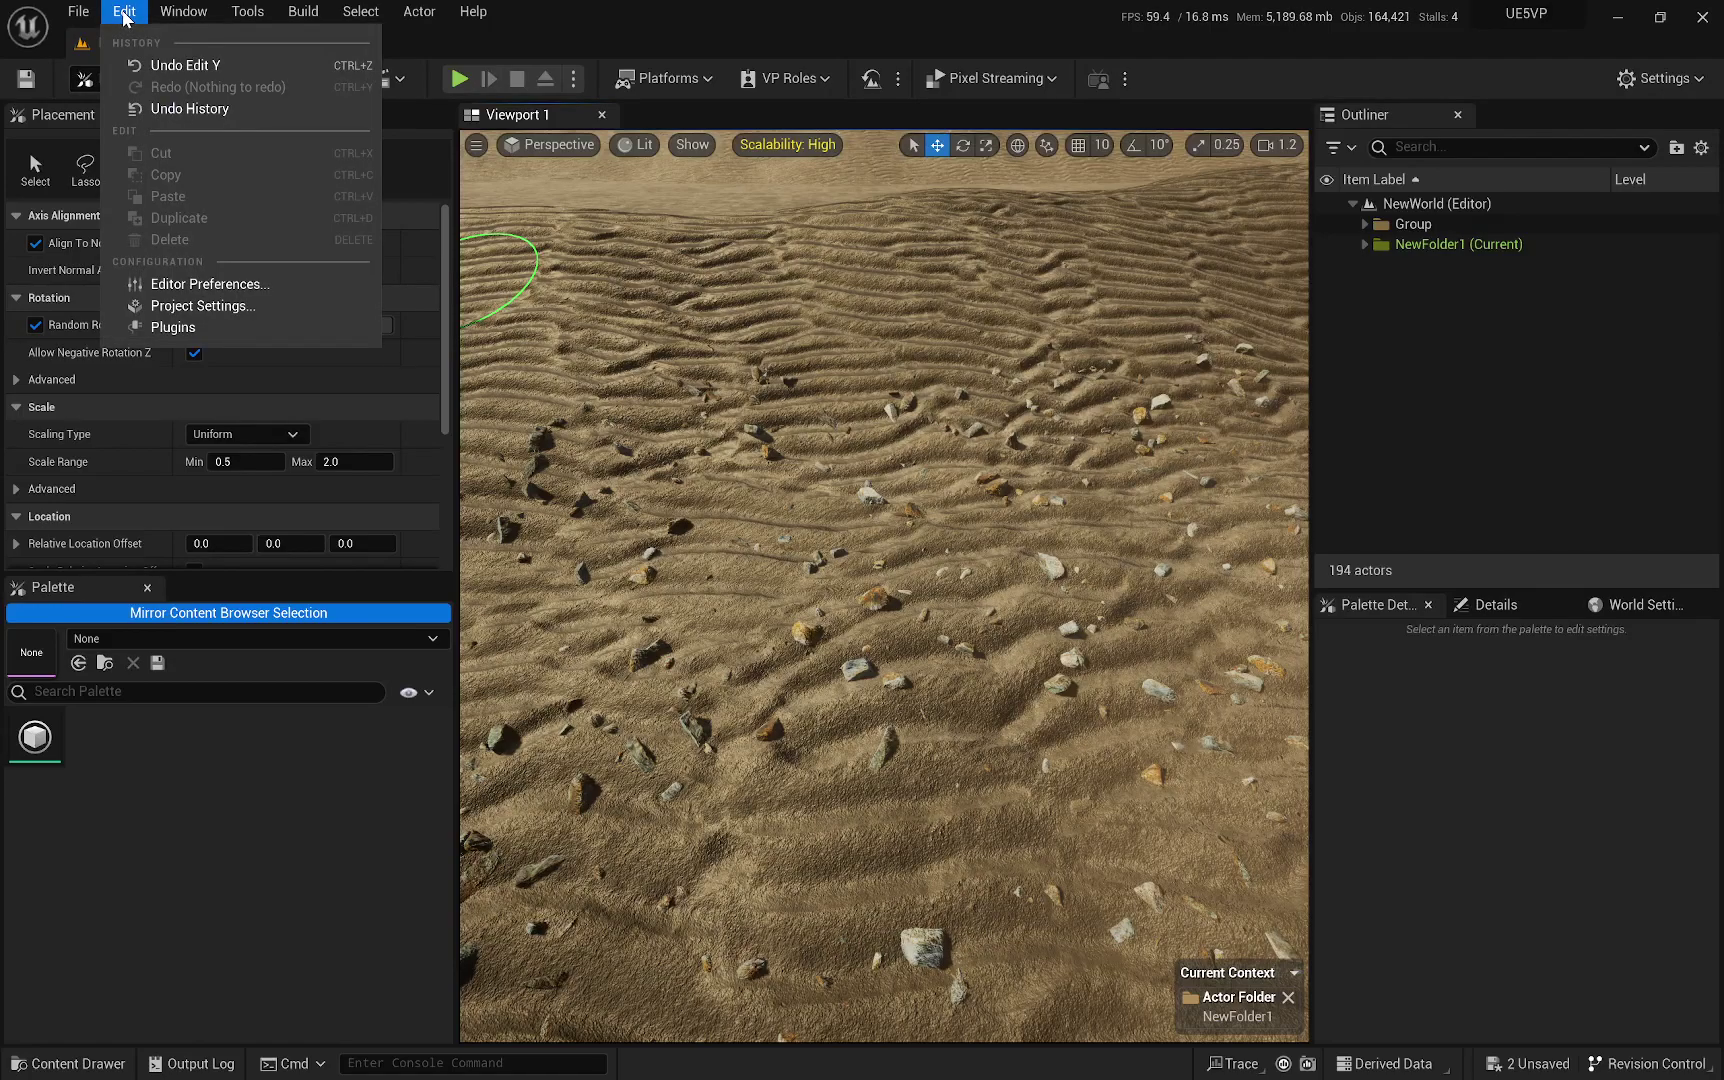
{"action": "left_click", "coordinate": [205, 337]}
{"action": "left_click", "coordinate": [713, 211]}
{"action": "type", "text": "placem"}
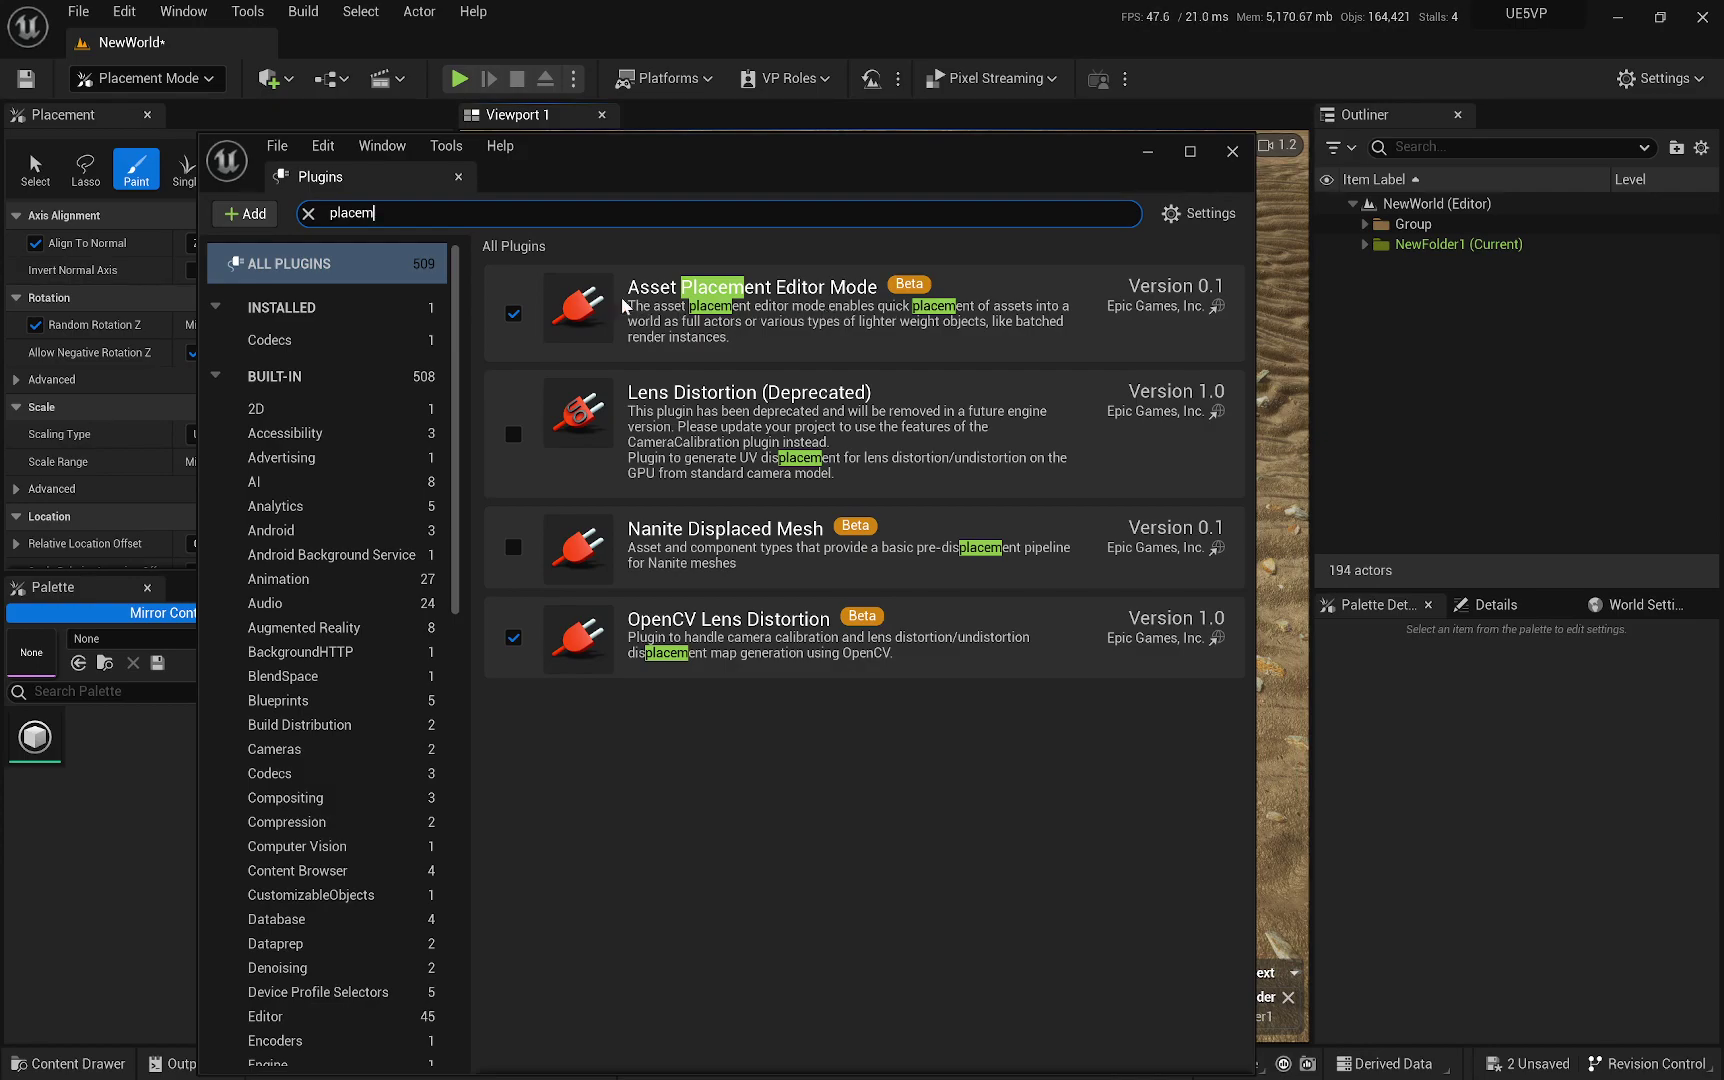
{"action": "left_click", "coordinate": [1232, 151]}
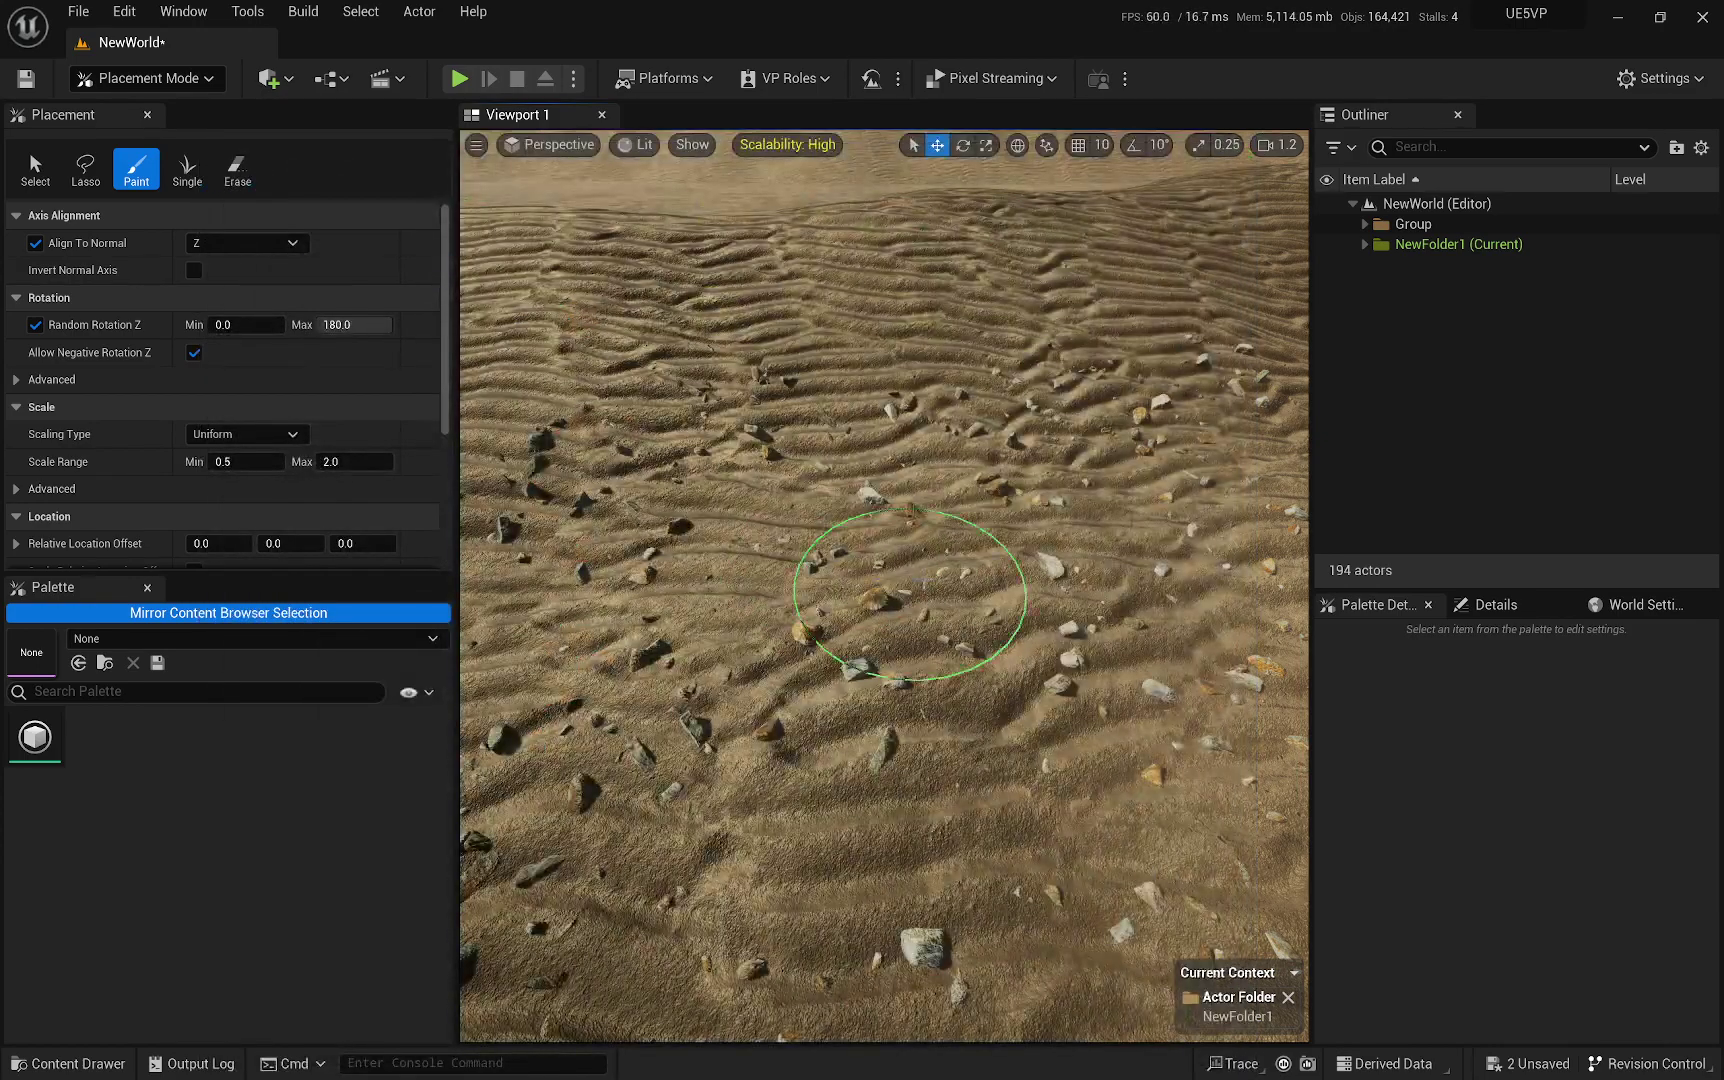
Choose Placement mode again and check that NewPCGGraph is the selected asset in the Content folder.
{"action": "key", "text": "s"}
{"action": "scroll", "coordinate": [889, 657], "scroll_direction": "up", "scroll_amount": 2}
{"action": "mouse_move", "coordinate": [908, 612]}
{"action": "right_mouse_down"}
{"action": "mouse_move", "coordinate": [889, 657]}
{"action": "mouse_move", "coordinate": [751, 567]}
{"action": "mouse_move", "coordinate": [692, 553]}
{"action": "mouse_move", "coordinate": [820, 515]}
{"action": "mouse_move", "coordinate": [962, 597]}
{"action": "right_mouse_up"}
{"action": "key", "text": "w"}
{"action": "scroll", "coordinate": [692, 553], "scroll_direction": "down", "scroll_amount": 3}
{"action": "left_click", "coordinate": [165, 78]}
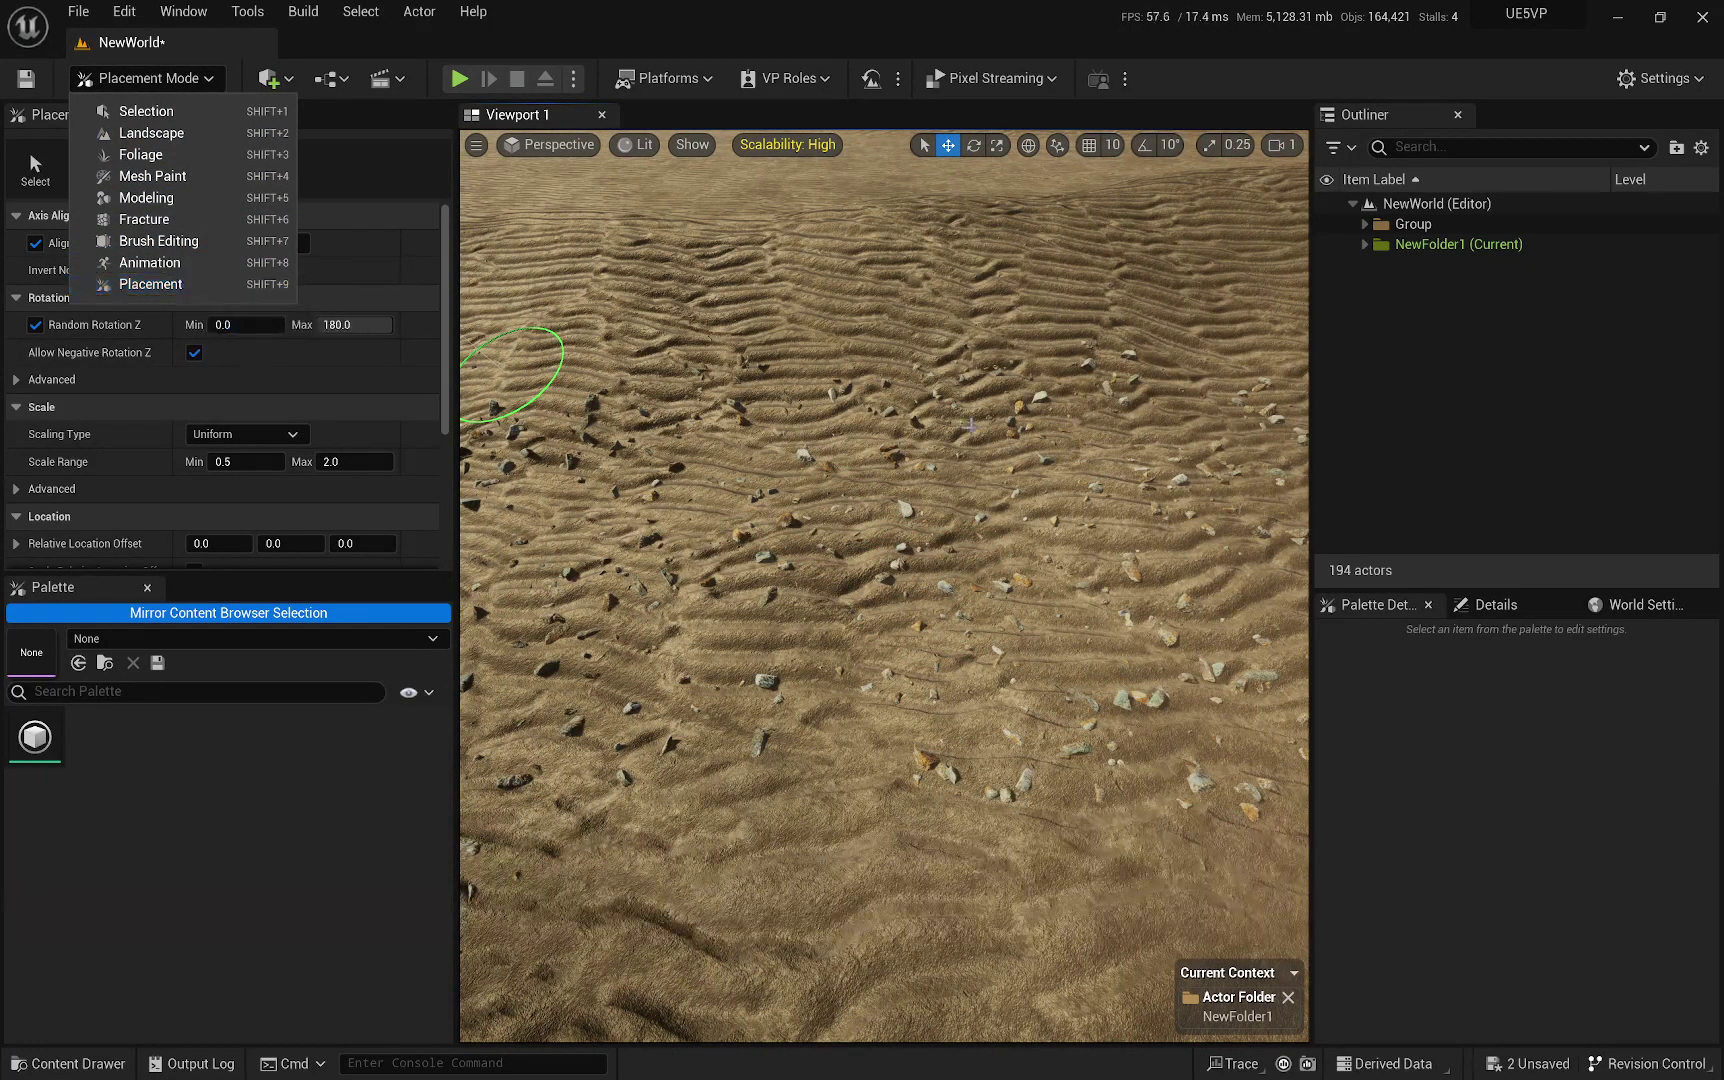
{"action": "left_click", "coordinate": [150, 284]}
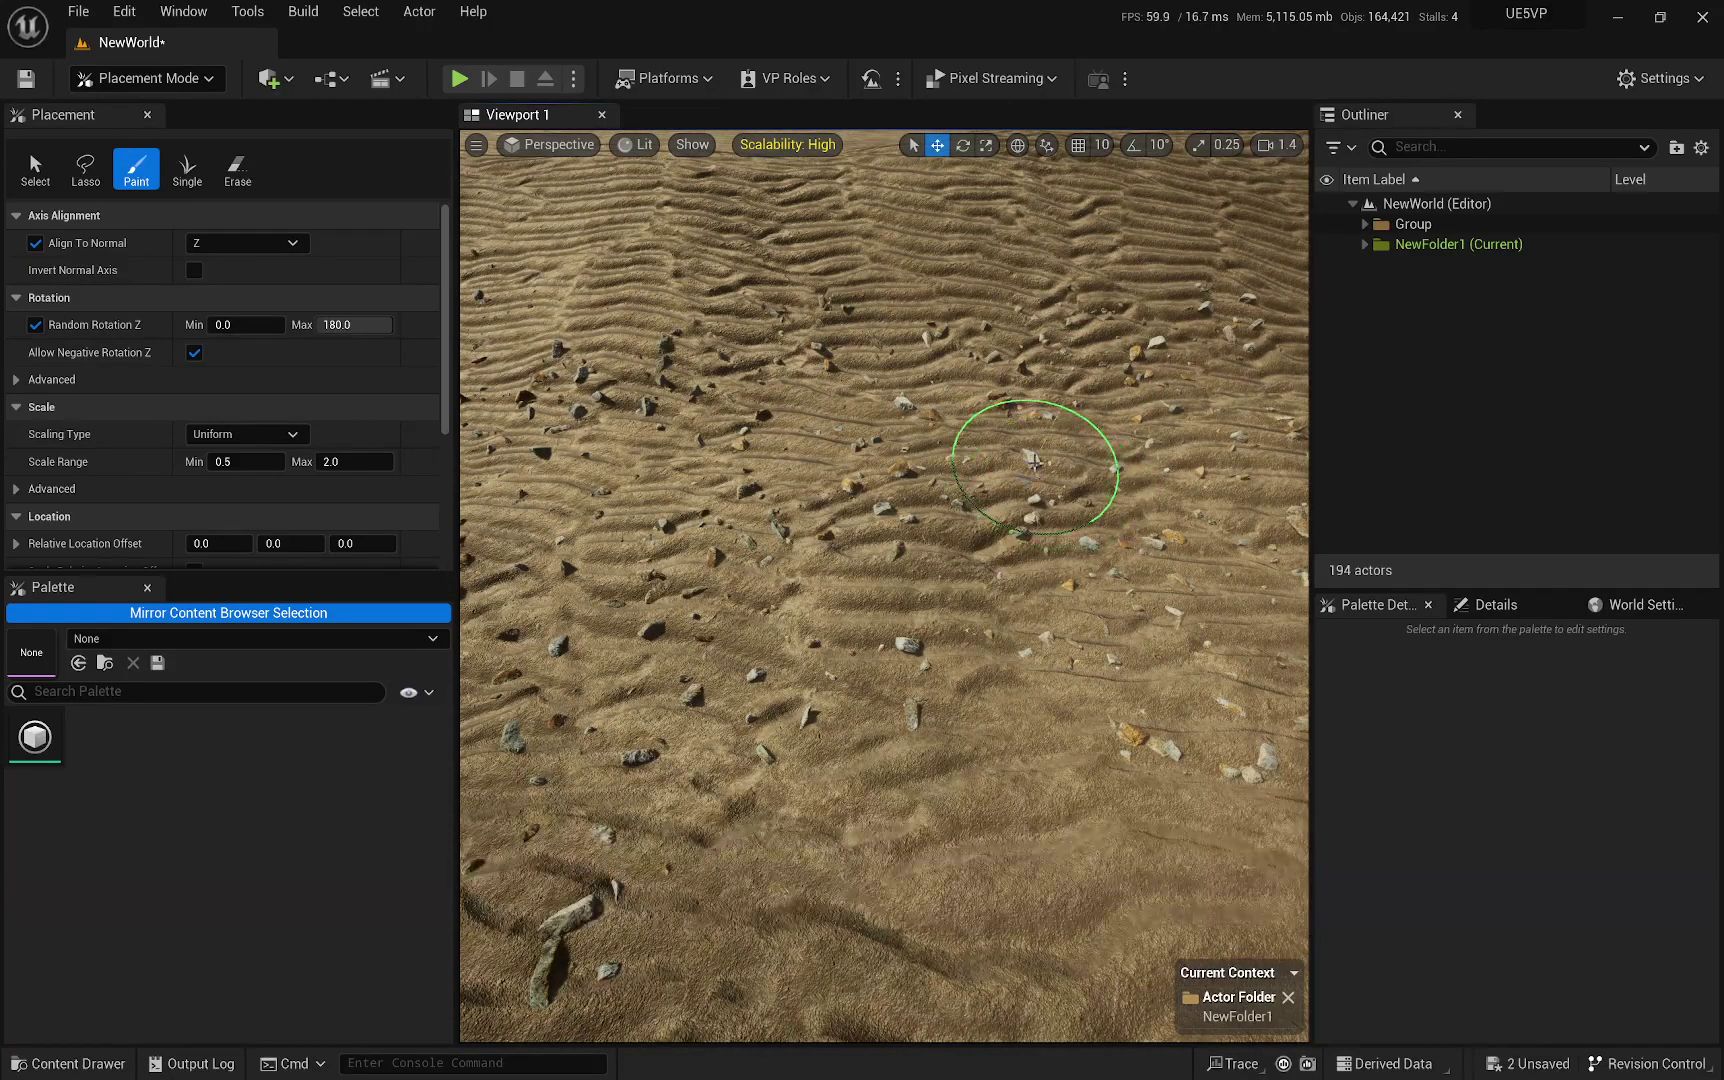
{"action": "key", "text": "ctrl+space"}
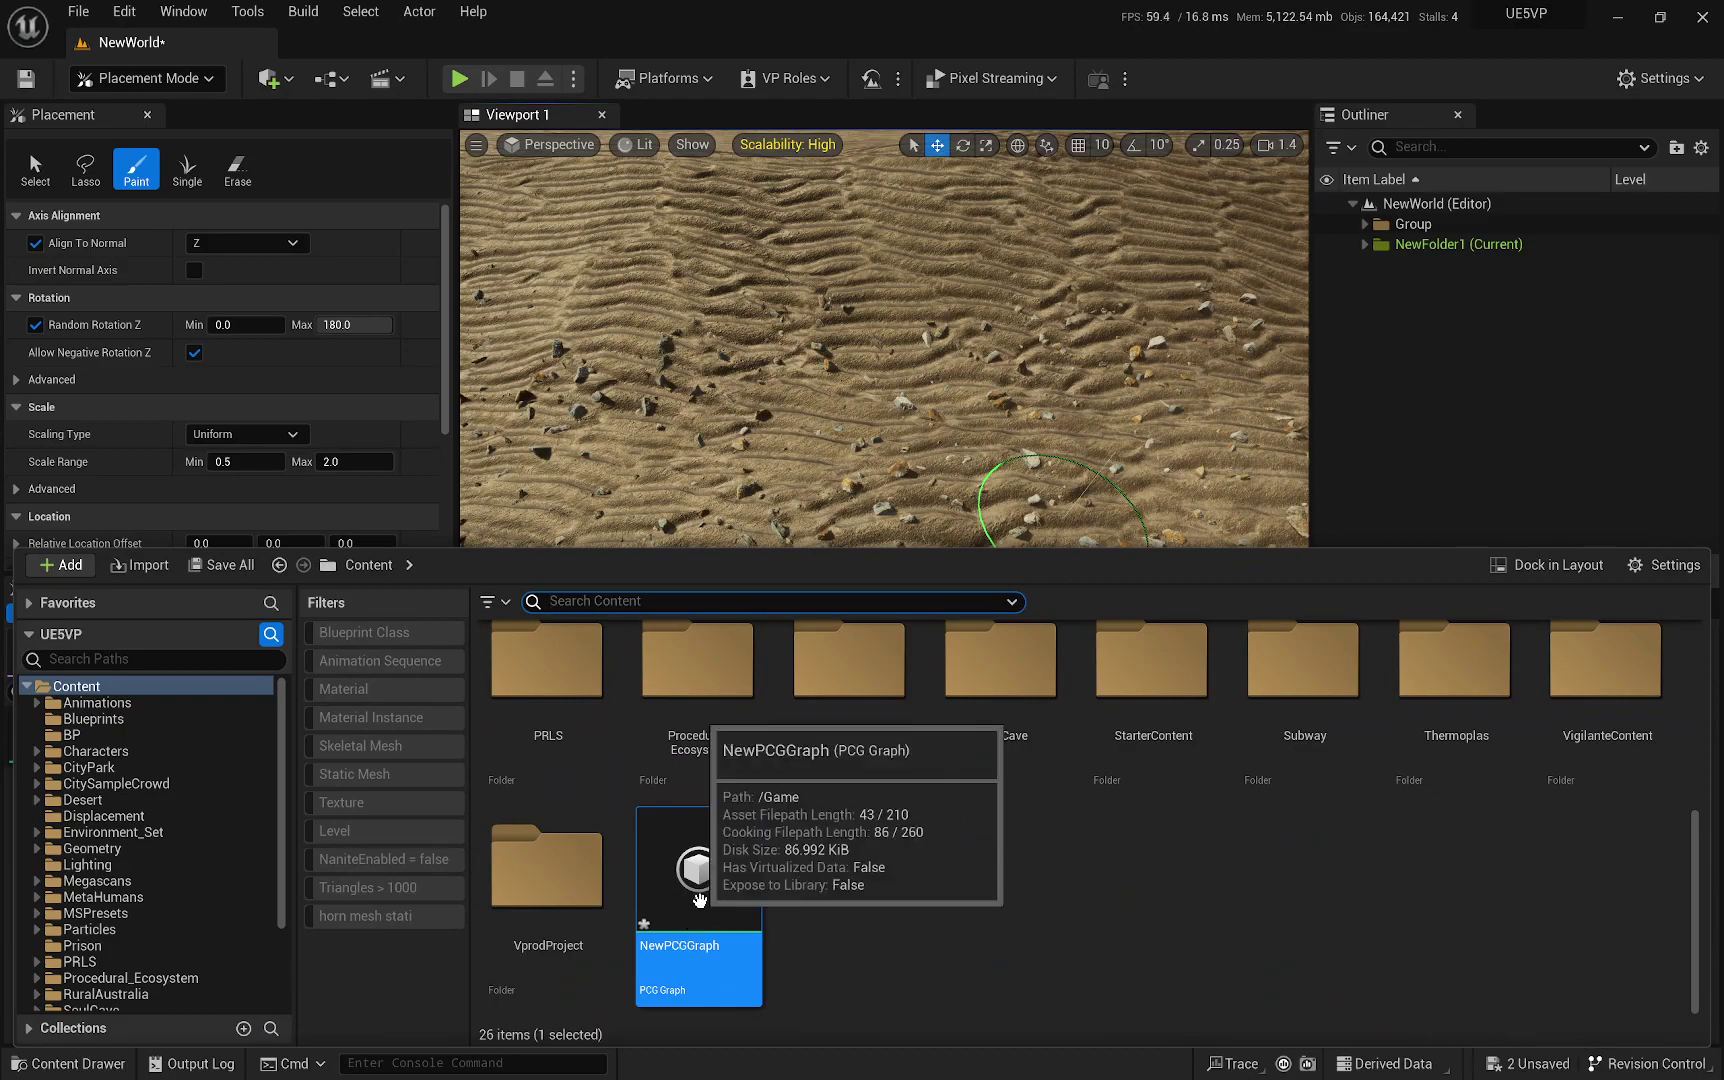
Examine the painted rock scatter from several angles and recheck the NewPCGGraph asset selection in the content browser.
{"action": "right_click_drag", "start_coordinate": [880, 450], "coordinate": [990, 410]}
{"action": "mouse_move", "coordinate": [768, 551]}
{"action": "right_mouse_down"}
{"action": "mouse_move", "coordinate": [768, 460]}
{"action": "mouse_move", "coordinate": [820, 480]}
{"action": "mouse_move", "coordinate": [820, 600]}
{"action": "mouse_move", "coordinate": [884, 550]}
{"action": "mouse_move", "coordinate": [960, 440]}
{"action": "mouse_move", "coordinate": [1005, 487]}
{"action": "right_mouse_up"}
{"action": "scroll", "coordinate": [820, 480], "scroll_direction": "up", "scroll_amount": 2}
{"action": "scroll", "coordinate": [960, 440], "scroll_direction": "down", "scroll_amount": 2}
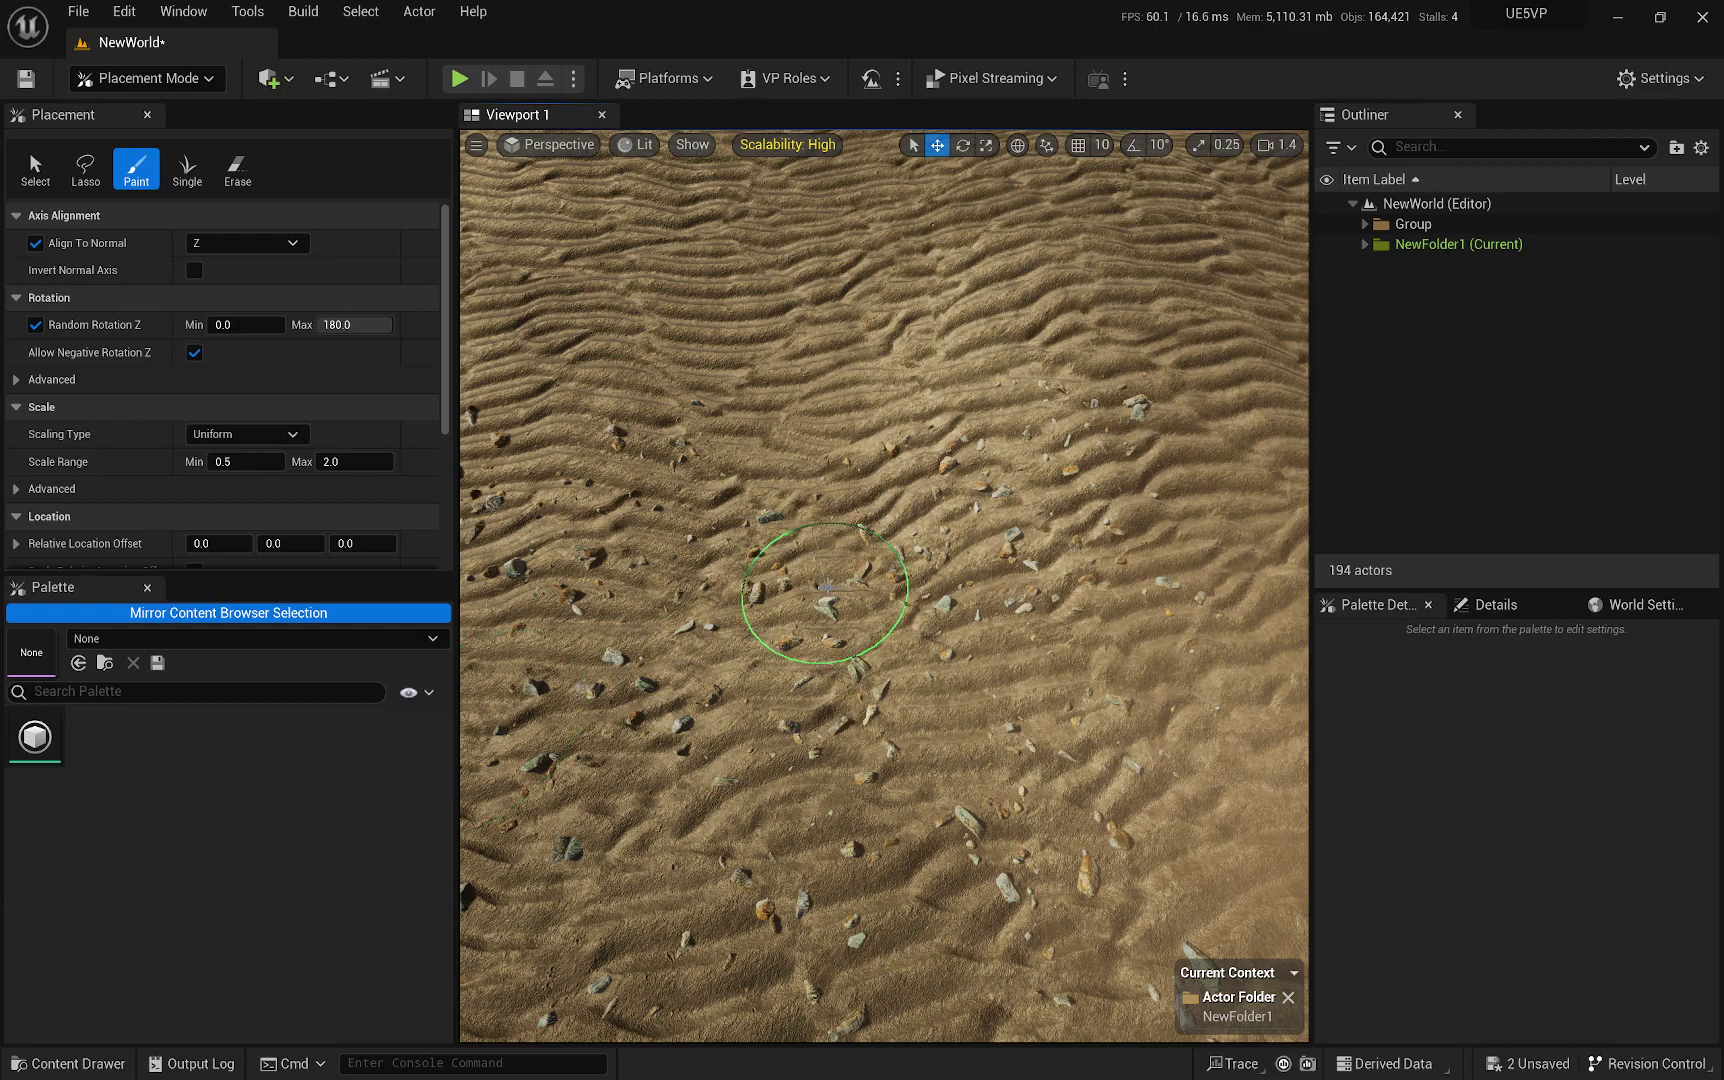
{"action": "mouse_move", "coordinate": [826, 588]}
{"action": "right_mouse_down"}
{"action": "mouse_move", "coordinate": [1039, 616]}
{"action": "mouse_move", "coordinate": [1039, 540]}
{"action": "mouse_move", "coordinate": [1078, 616]}
{"action": "mouse_move", "coordinate": [628, 488]}
{"action": "right_mouse_up"}
{"action": "scroll", "coordinate": [1039, 540], "scroll_direction": "up", "scroll_amount": 2}
{"action": "scroll", "coordinate": [636, 496], "scroll_direction": "down", "scroll_amount": 1}
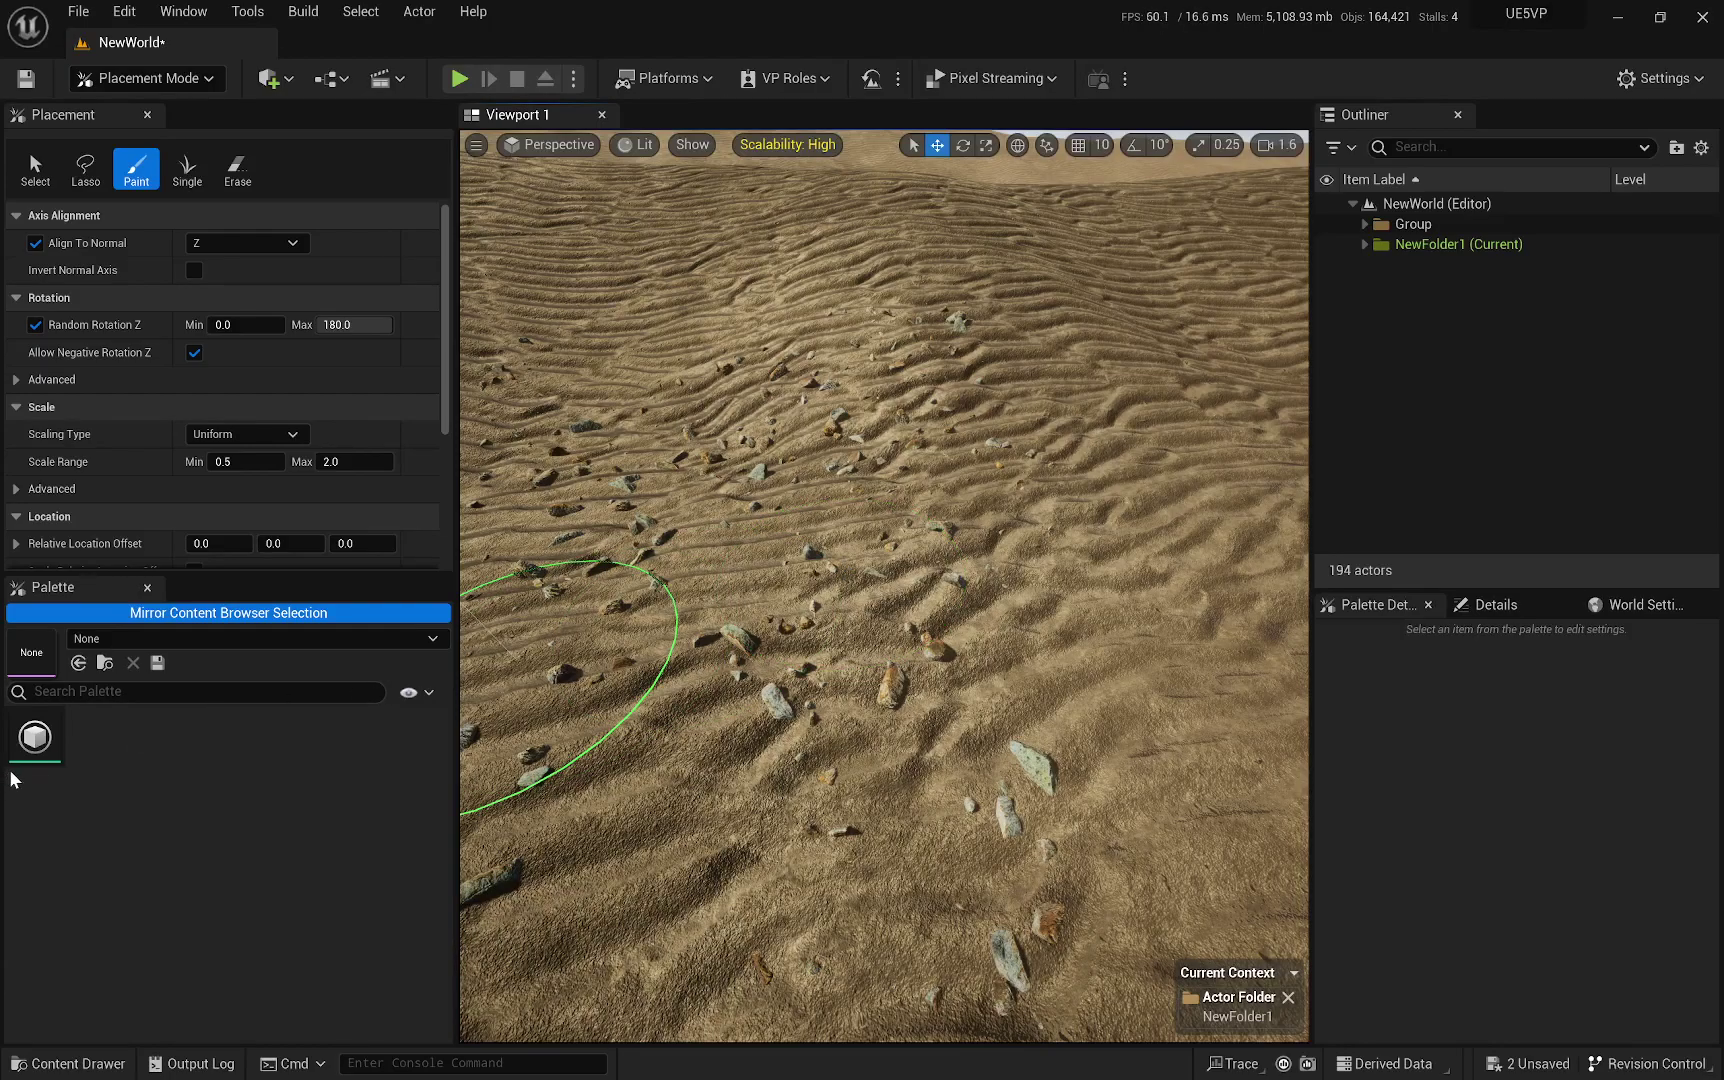
{"action": "key", "text": "ctrl+space"}
{"action": "mouse_move", "coordinate": [710, 960]}
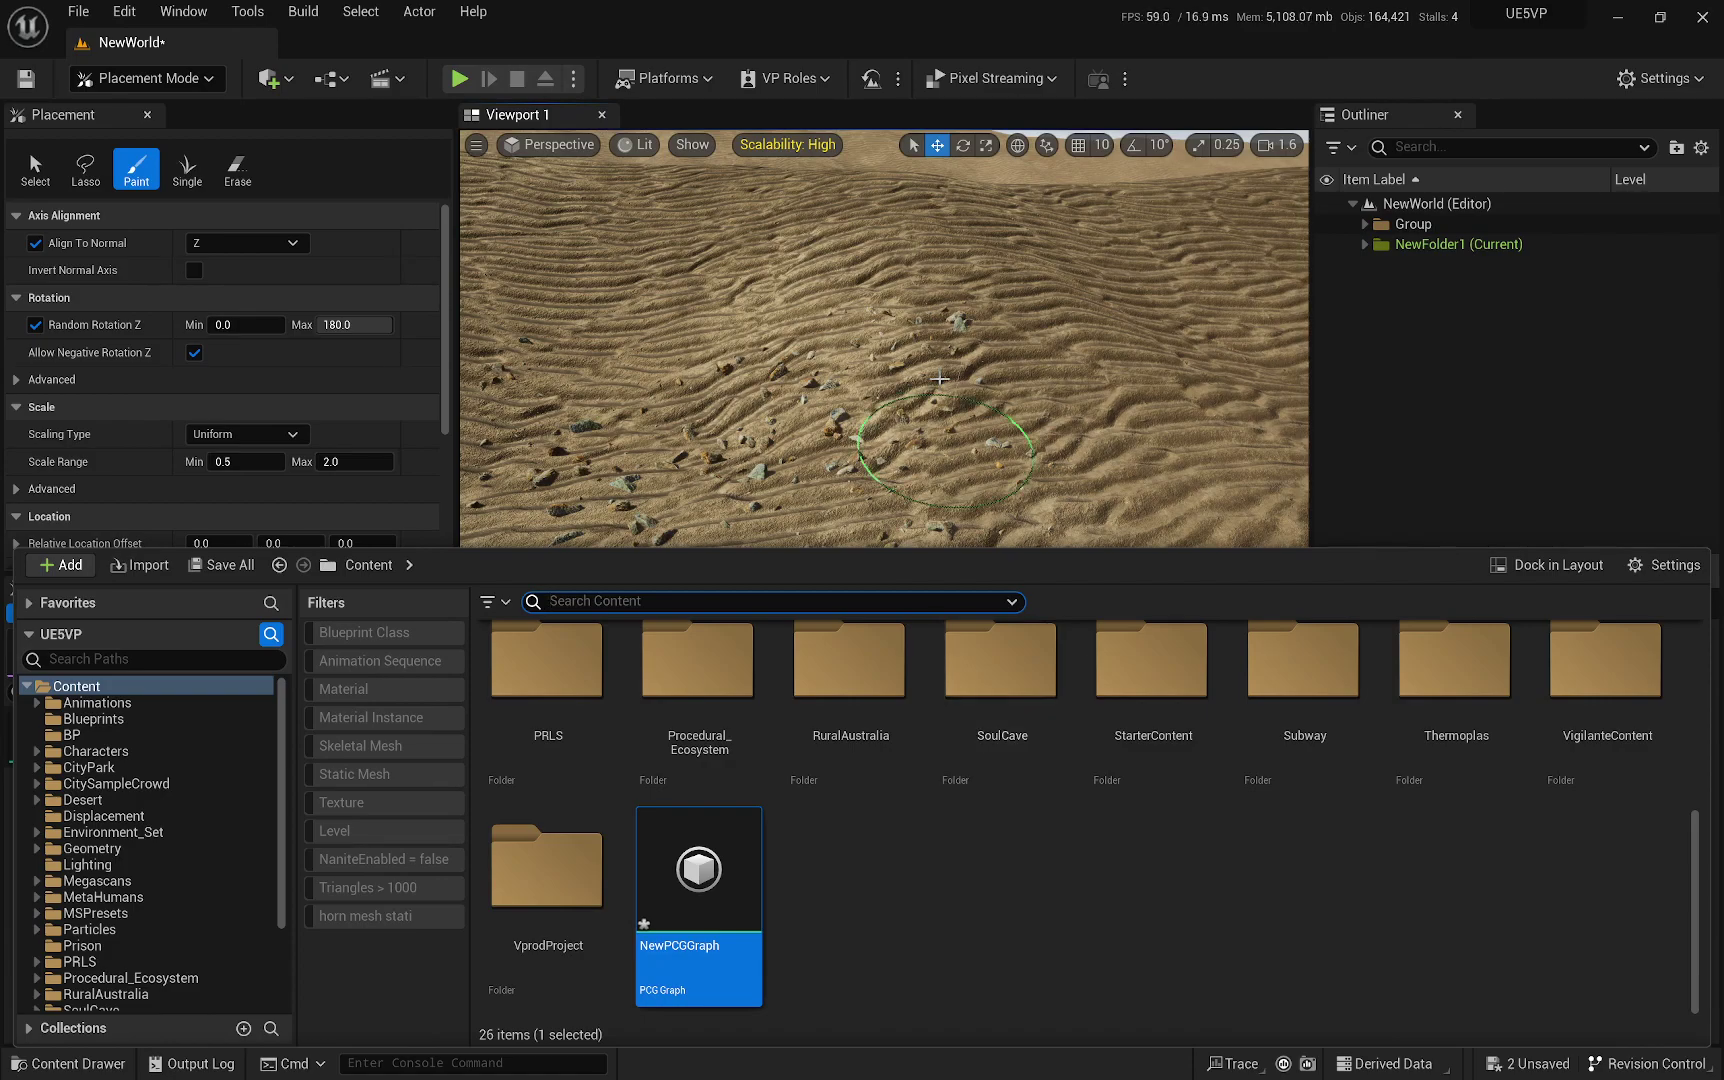
{"action": "right_click_drag", "start_coordinate": [939, 376], "coordinate": [931, 391]}
{"action": "mouse_move", "coordinate": [818, 498]}
{"action": "right_mouse_down"}
{"action": "mouse_move", "coordinate": [1038, 357]}
{"action": "mouse_move", "coordinate": [855, 357]}
{"action": "mouse_move", "coordinate": [830, 480]}
{"action": "right_mouse_up"}
{"action": "scroll", "coordinate": [1006, 556], "scroll_direction": "up", "scroll_amount": 5}
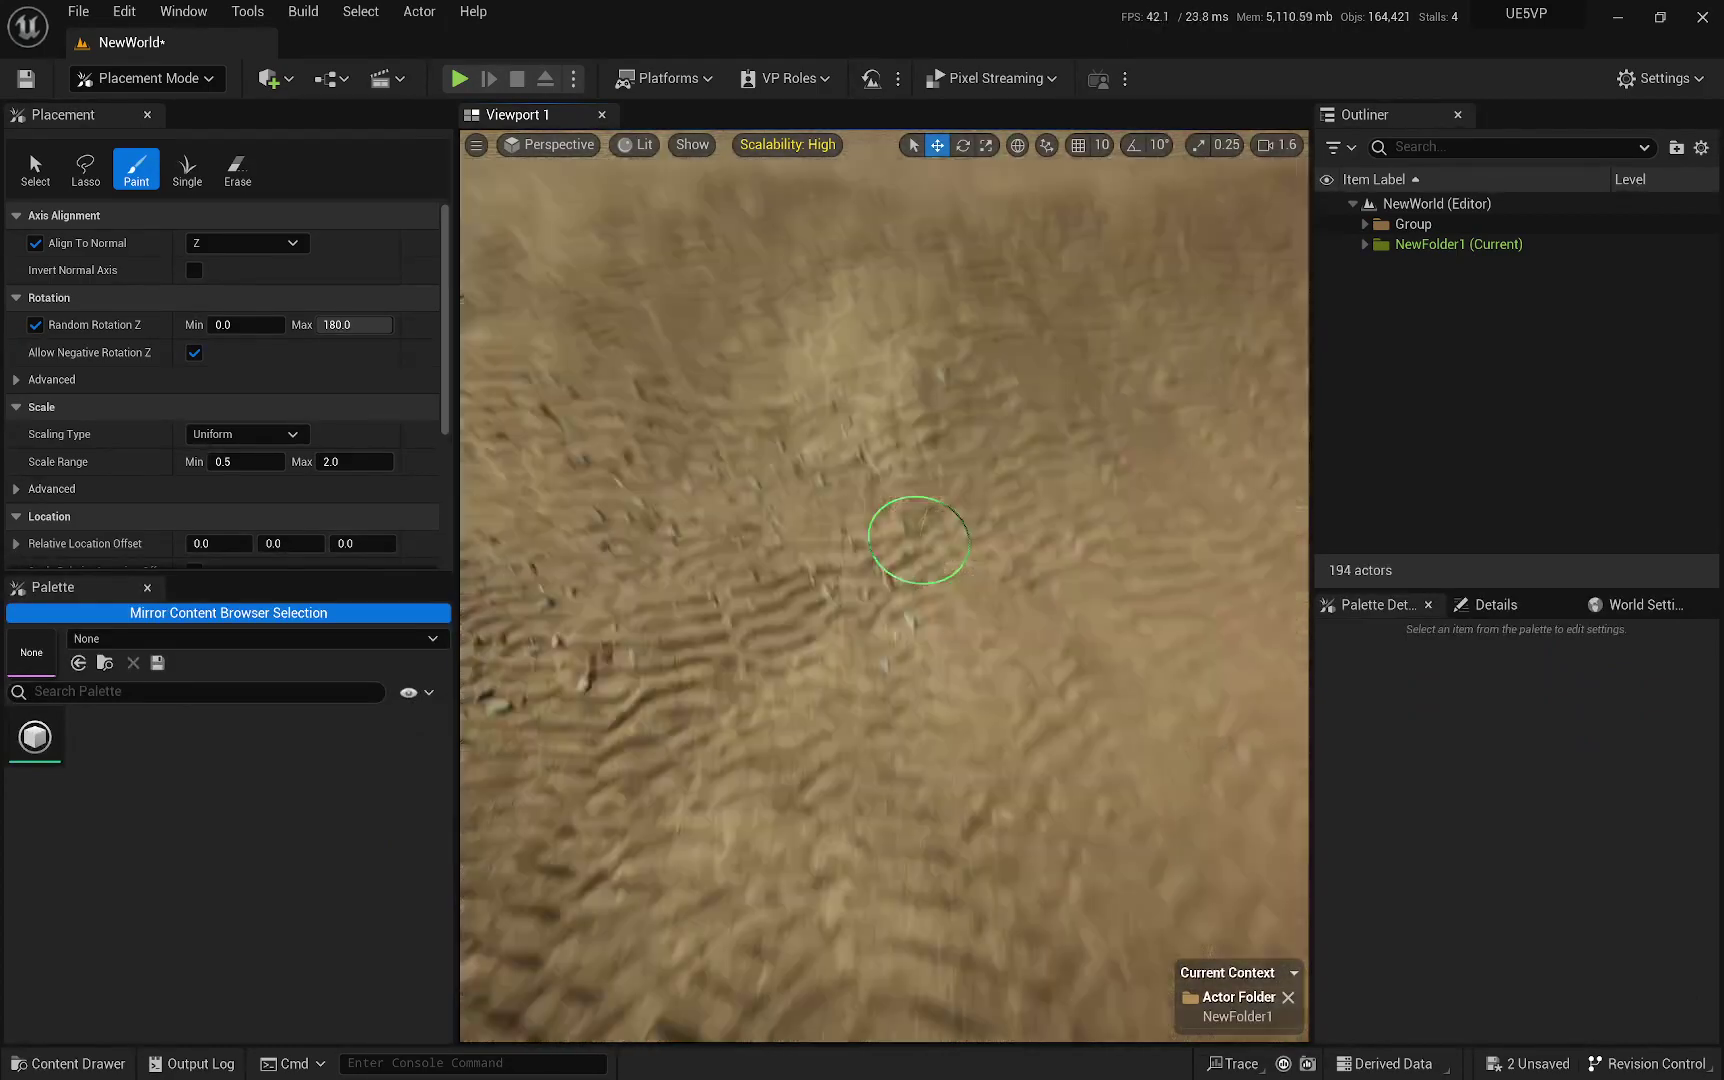
{"action": "key", "text": "ctrl+space"}
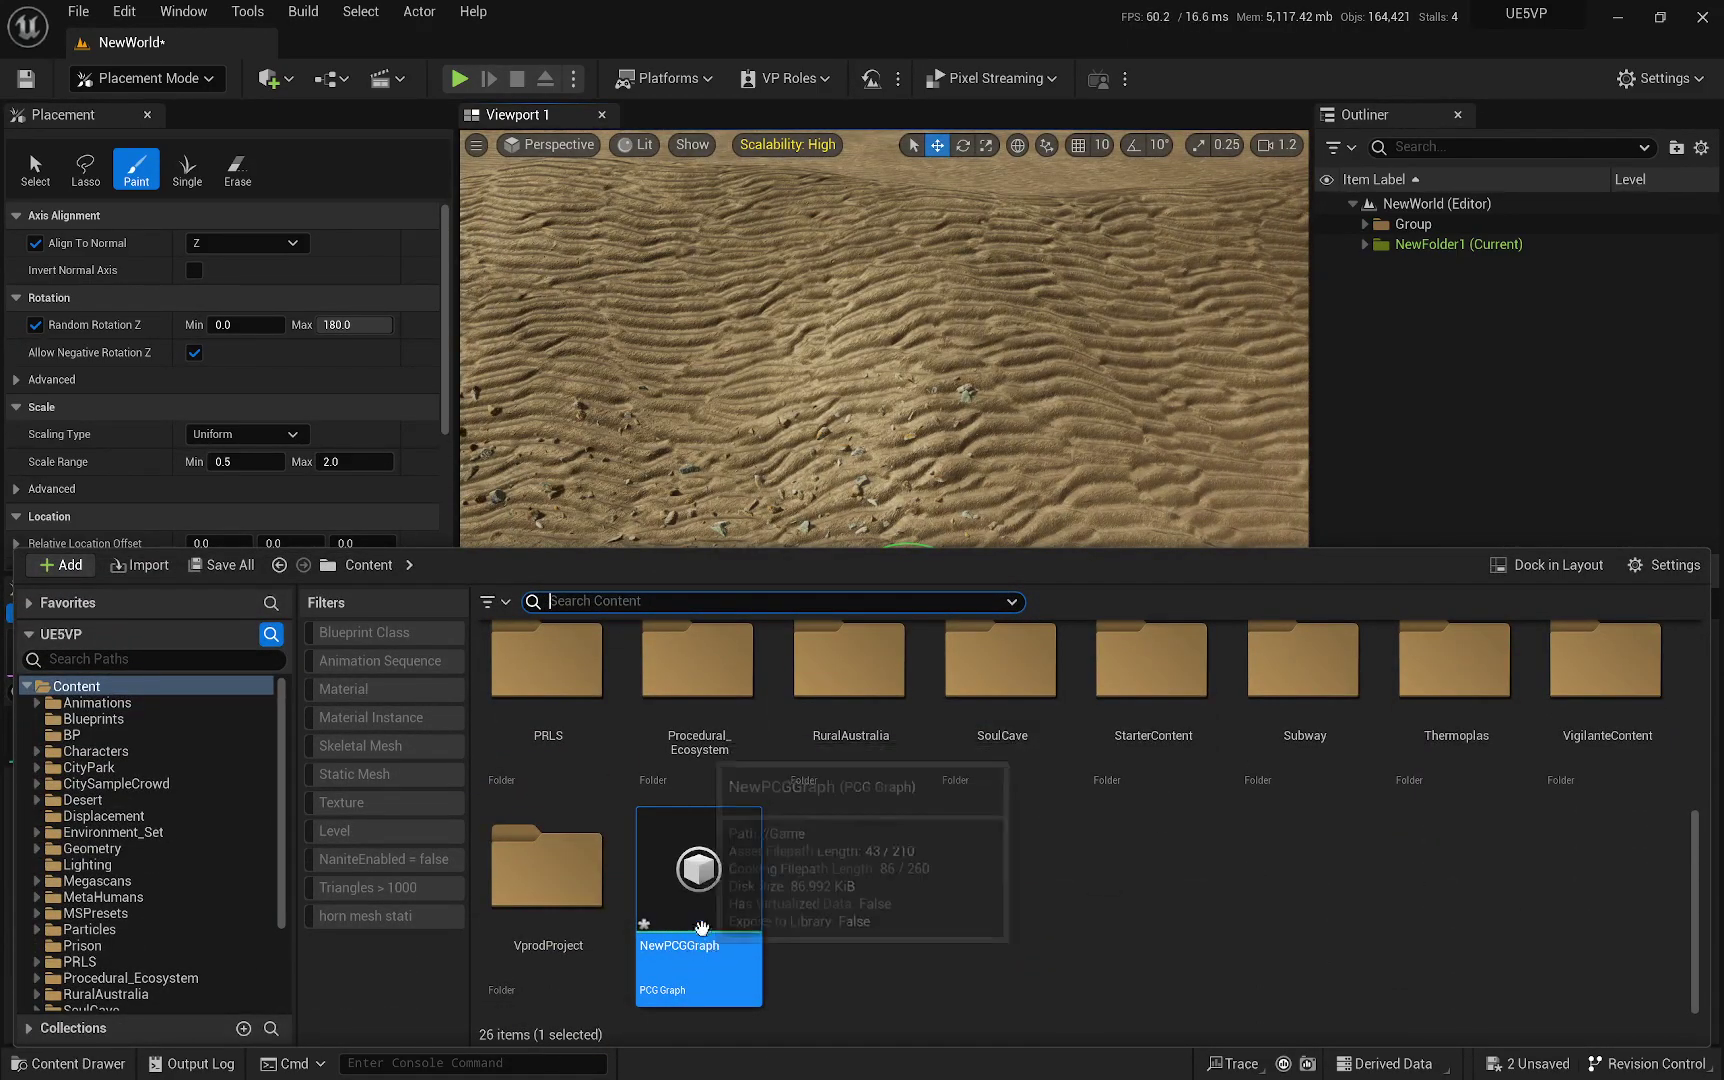
{"action": "right_click_drag", "start_coordinate": [988, 431], "coordinate": [1080, 450]}
{"action": "key", "text": "ctrl+space"}
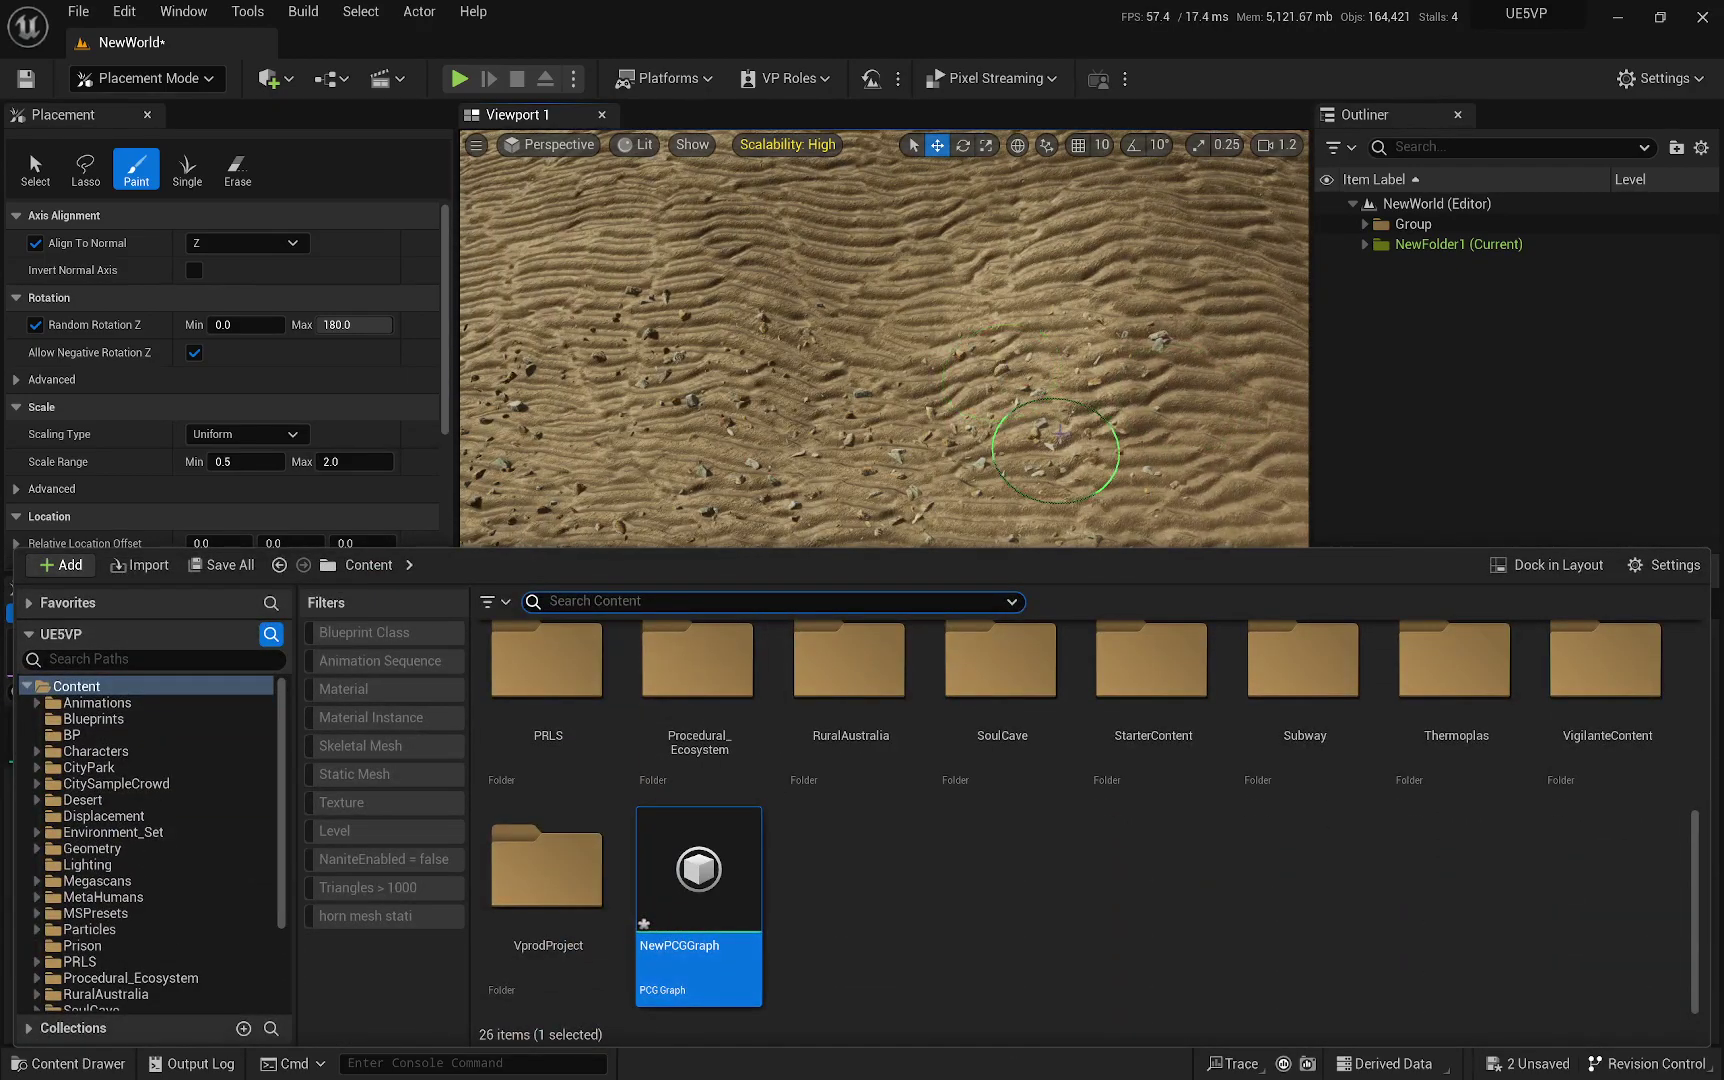
{"action": "key", "text": "ctrl+space"}
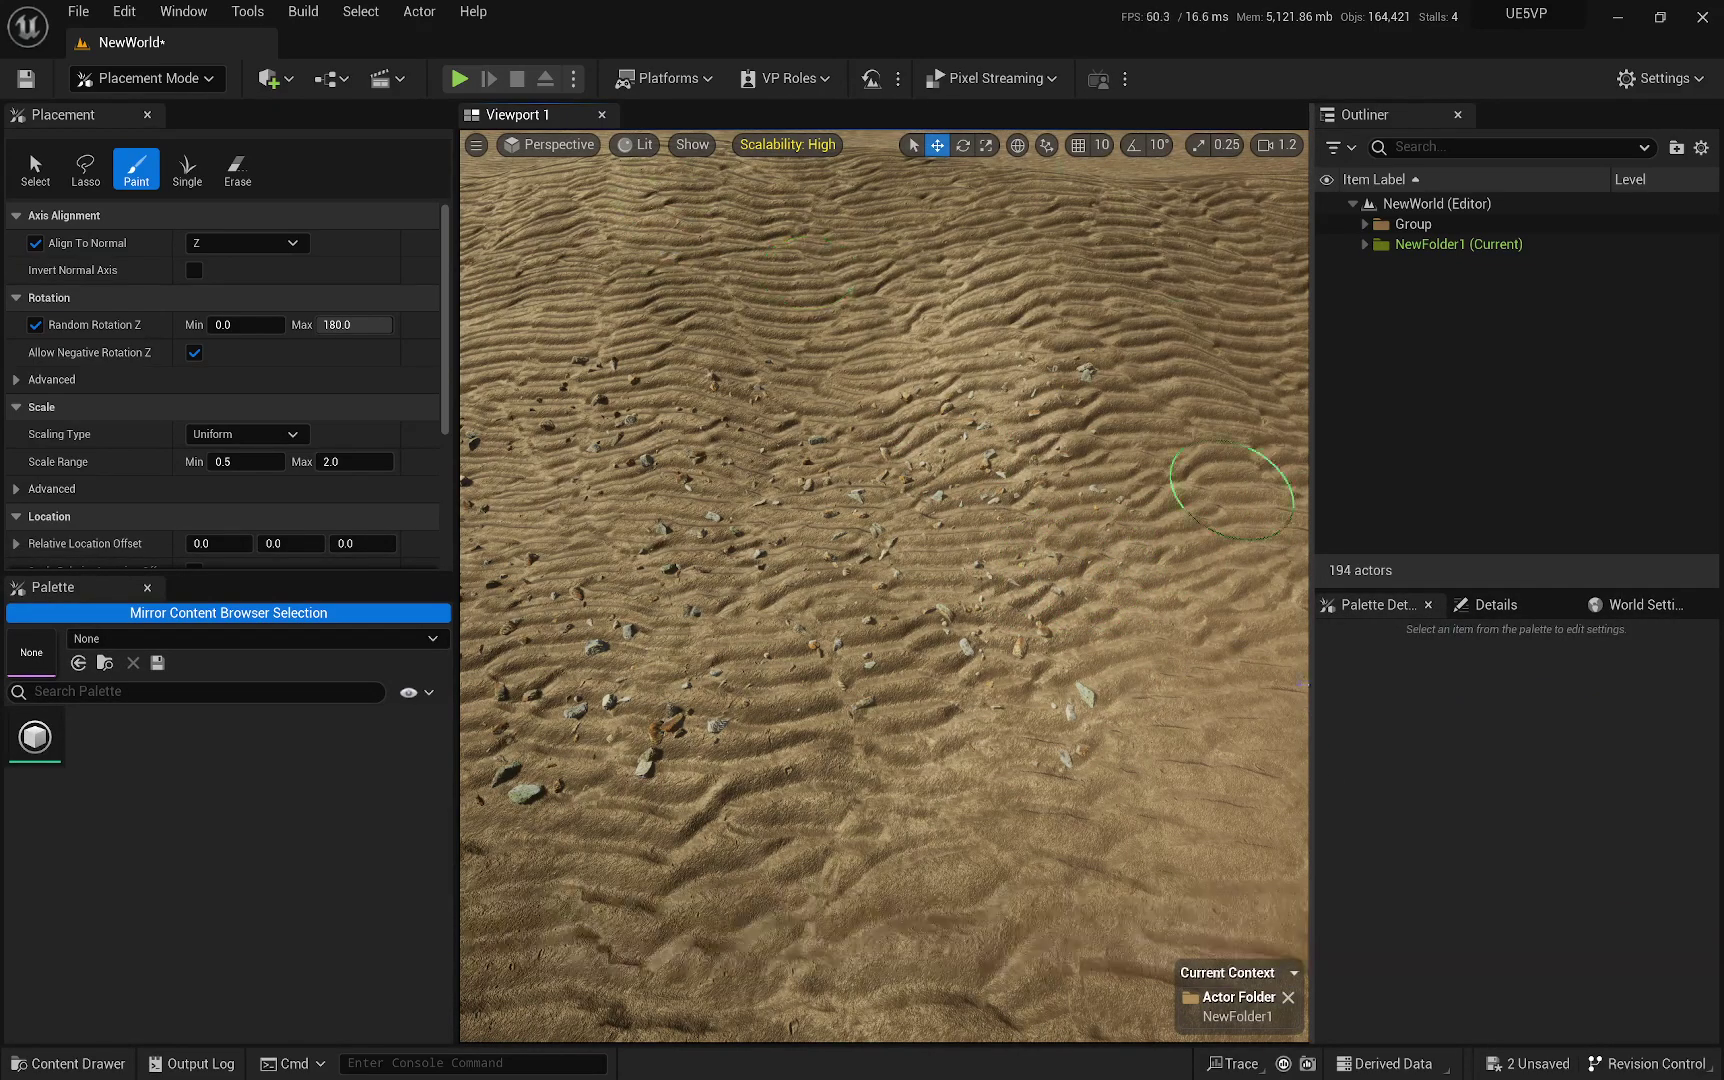
Paint one more stroke of NewPCGGraph rocks away from the viewer across the sand.
{"action": "right_click_drag", "start_coordinate": [920, 567], "coordinate": [850, 545]}
{"action": "scroll", "coordinate": [950, 595], "scroll_direction": "up", "scroll_amount": 1}
{"action": "right_click_drag", "start_coordinate": [1018, 600], "coordinate": [886, 590]}
{"action": "mouse_move", "coordinate": [987, 640]}
{"action": "left_mouse_down"}
{"action": "mouse_move", "coordinate": [981, 692]}
{"action": "mouse_move", "coordinate": [808, 600]}
{"action": "mouse_move", "coordinate": [984, 375]}
{"action": "left_mouse_up"}
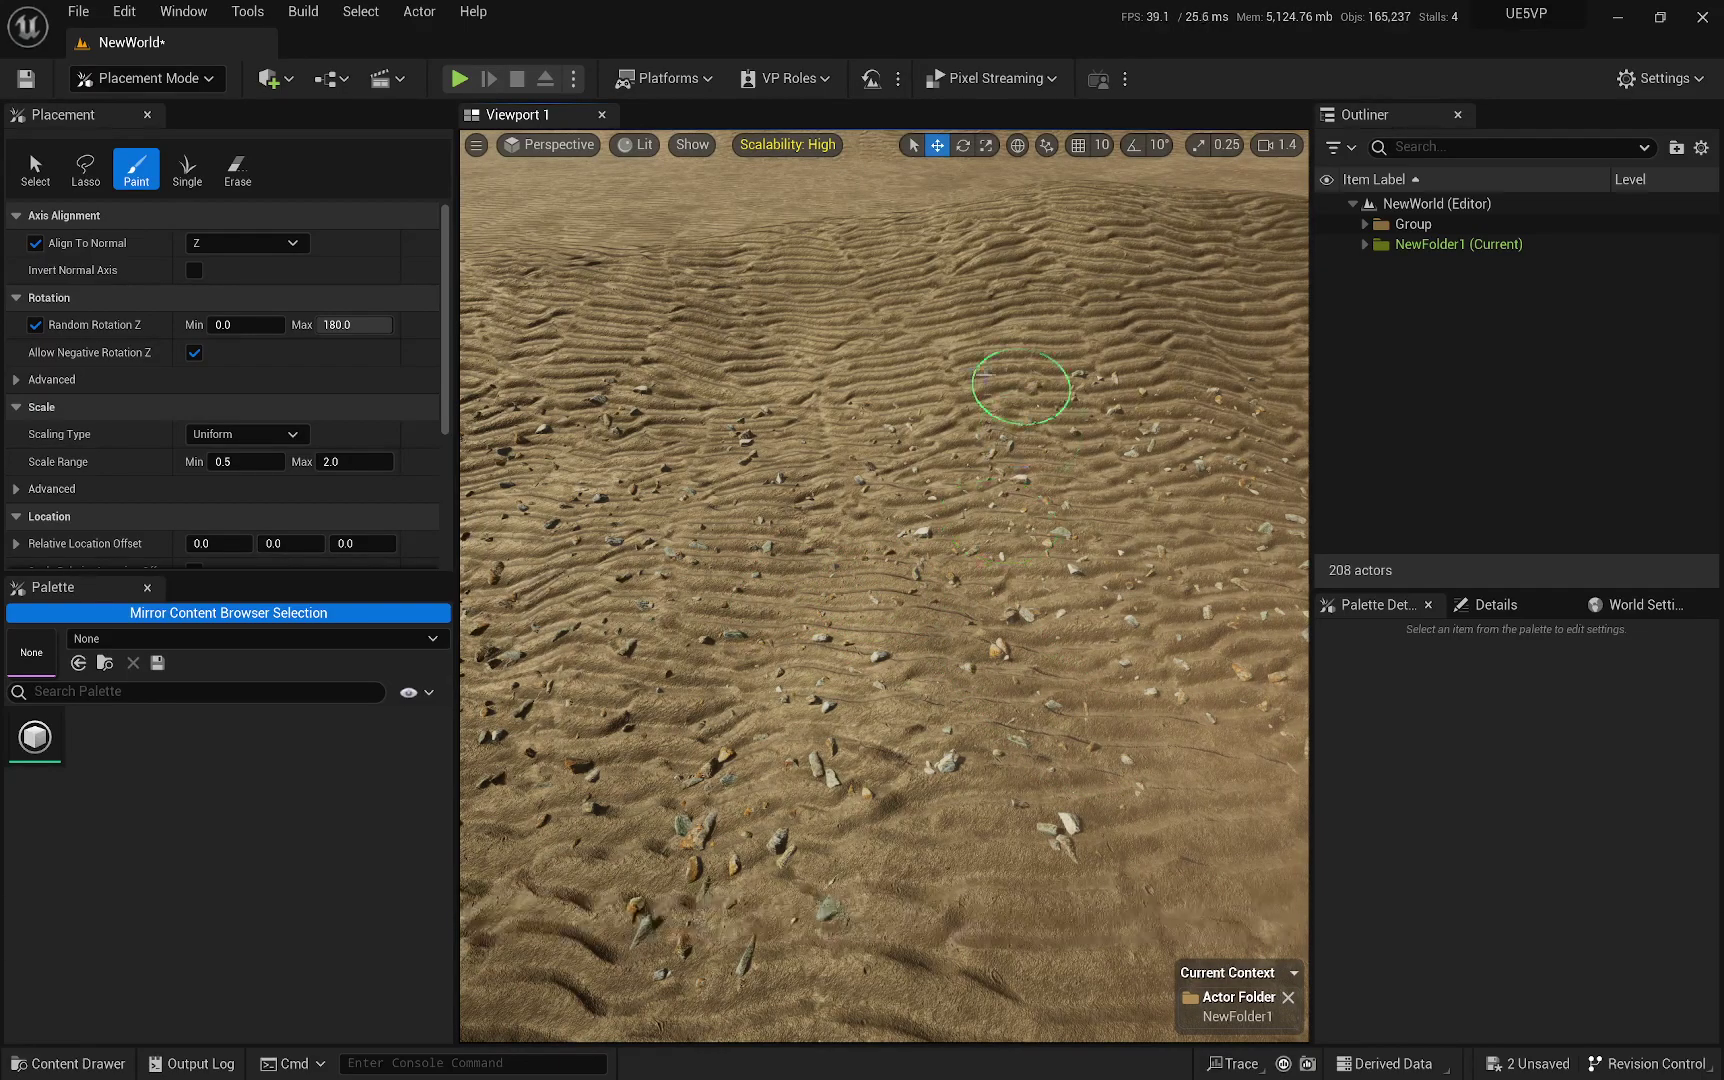
Examine the PCG plugin's Volume Scale and Generate on Drop options in the project settings, and close the settings window.
{"action": "left_click", "coordinate": [135, 14]}
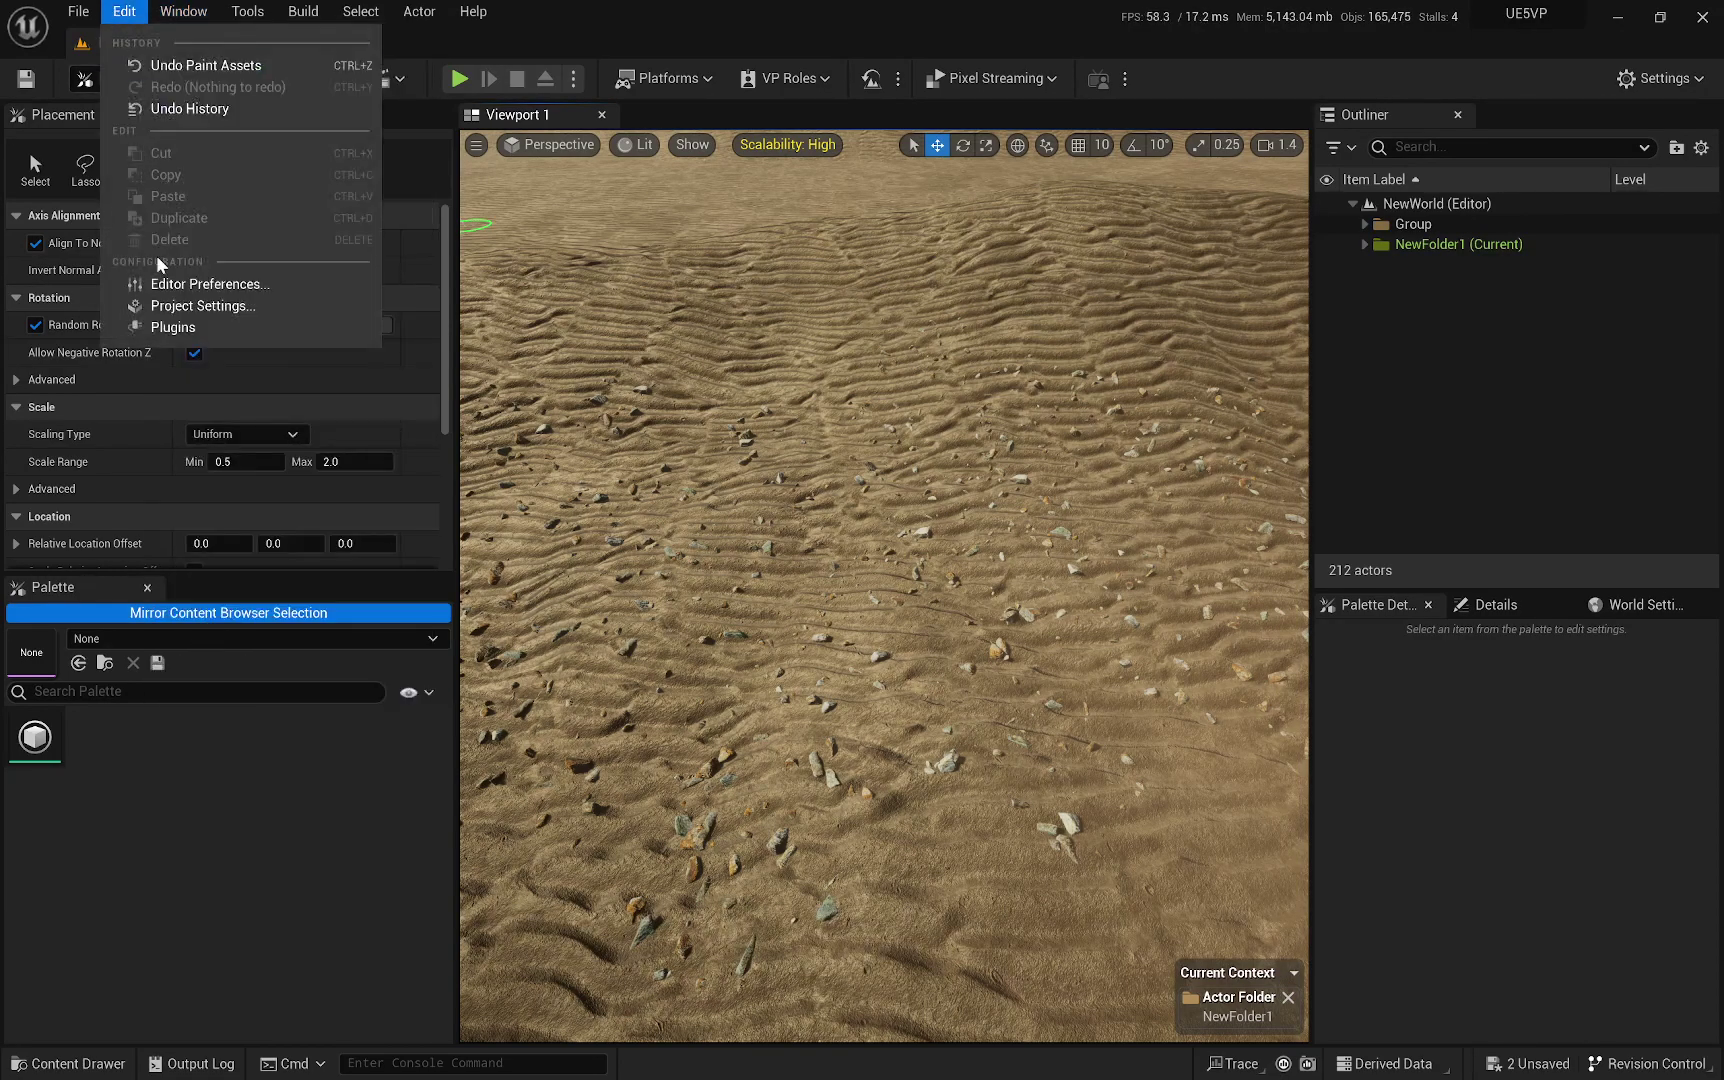
{"action": "left_click", "coordinate": [203, 305]}
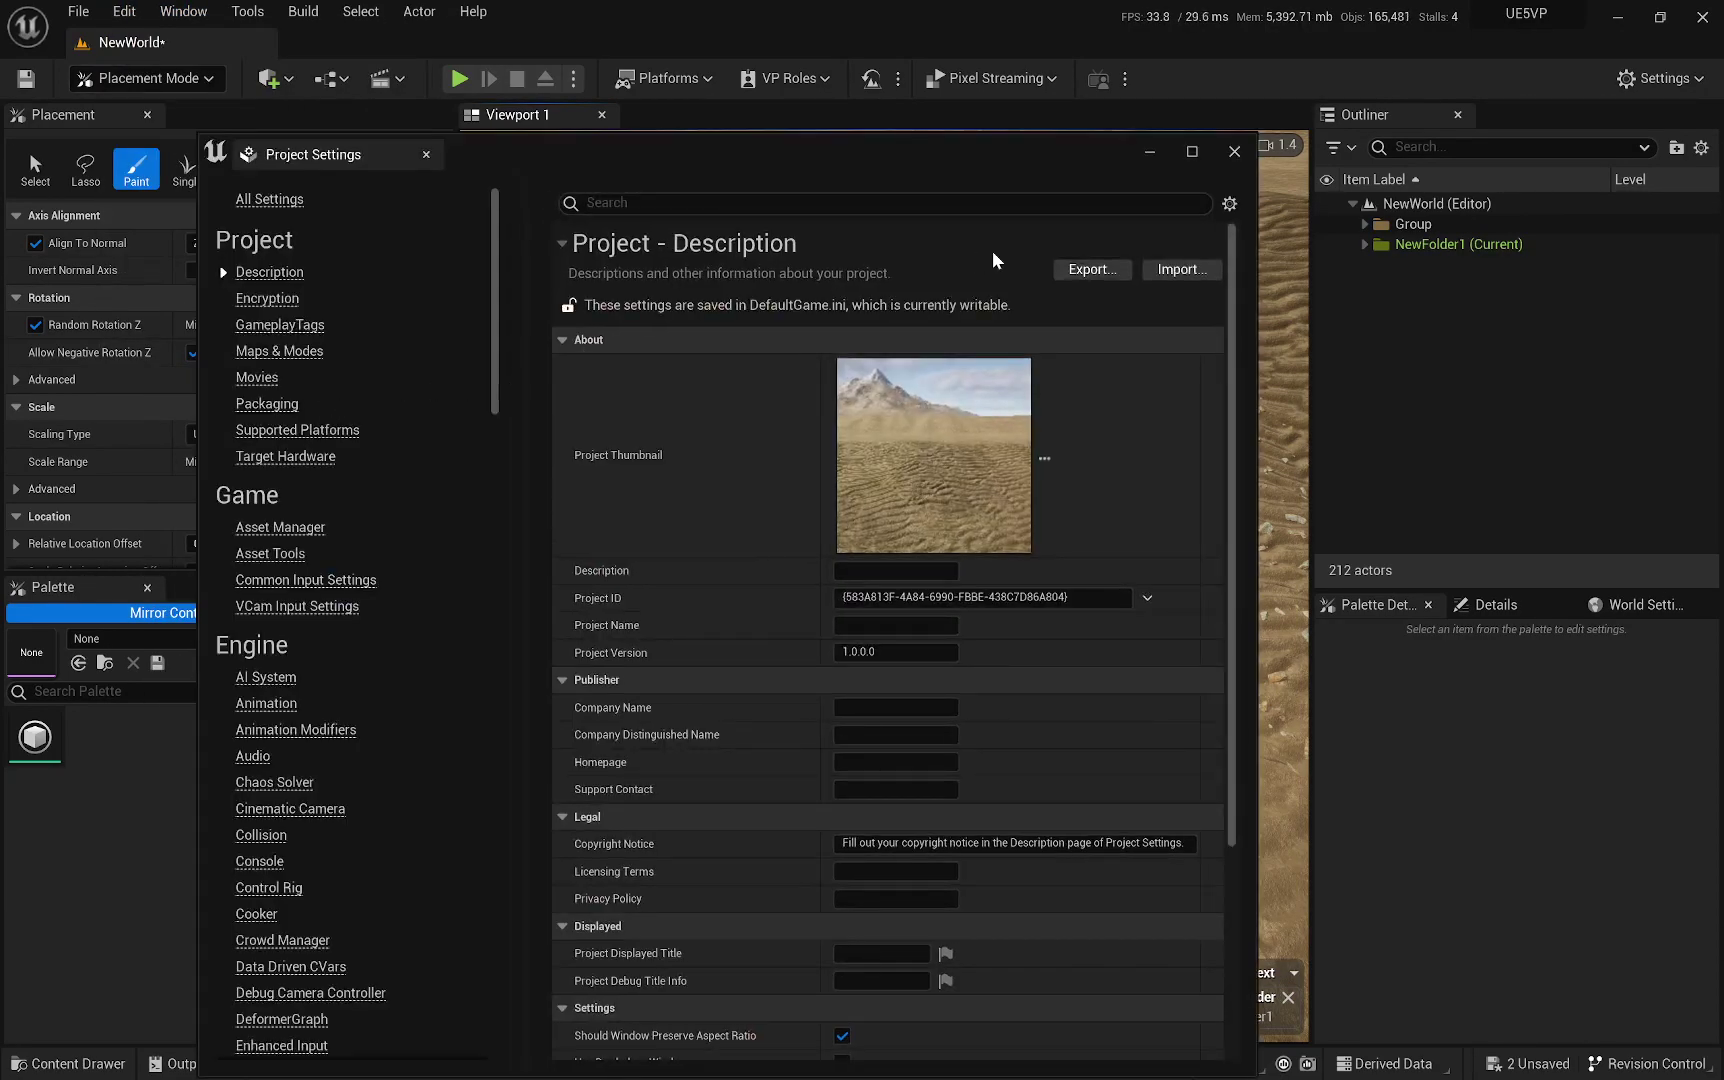
{"action": "left_click_drag", "start_coordinate": [497, 265], "coordinate": [497, 868]}
{"action": "left_click", "coordinate": [251, 815]}
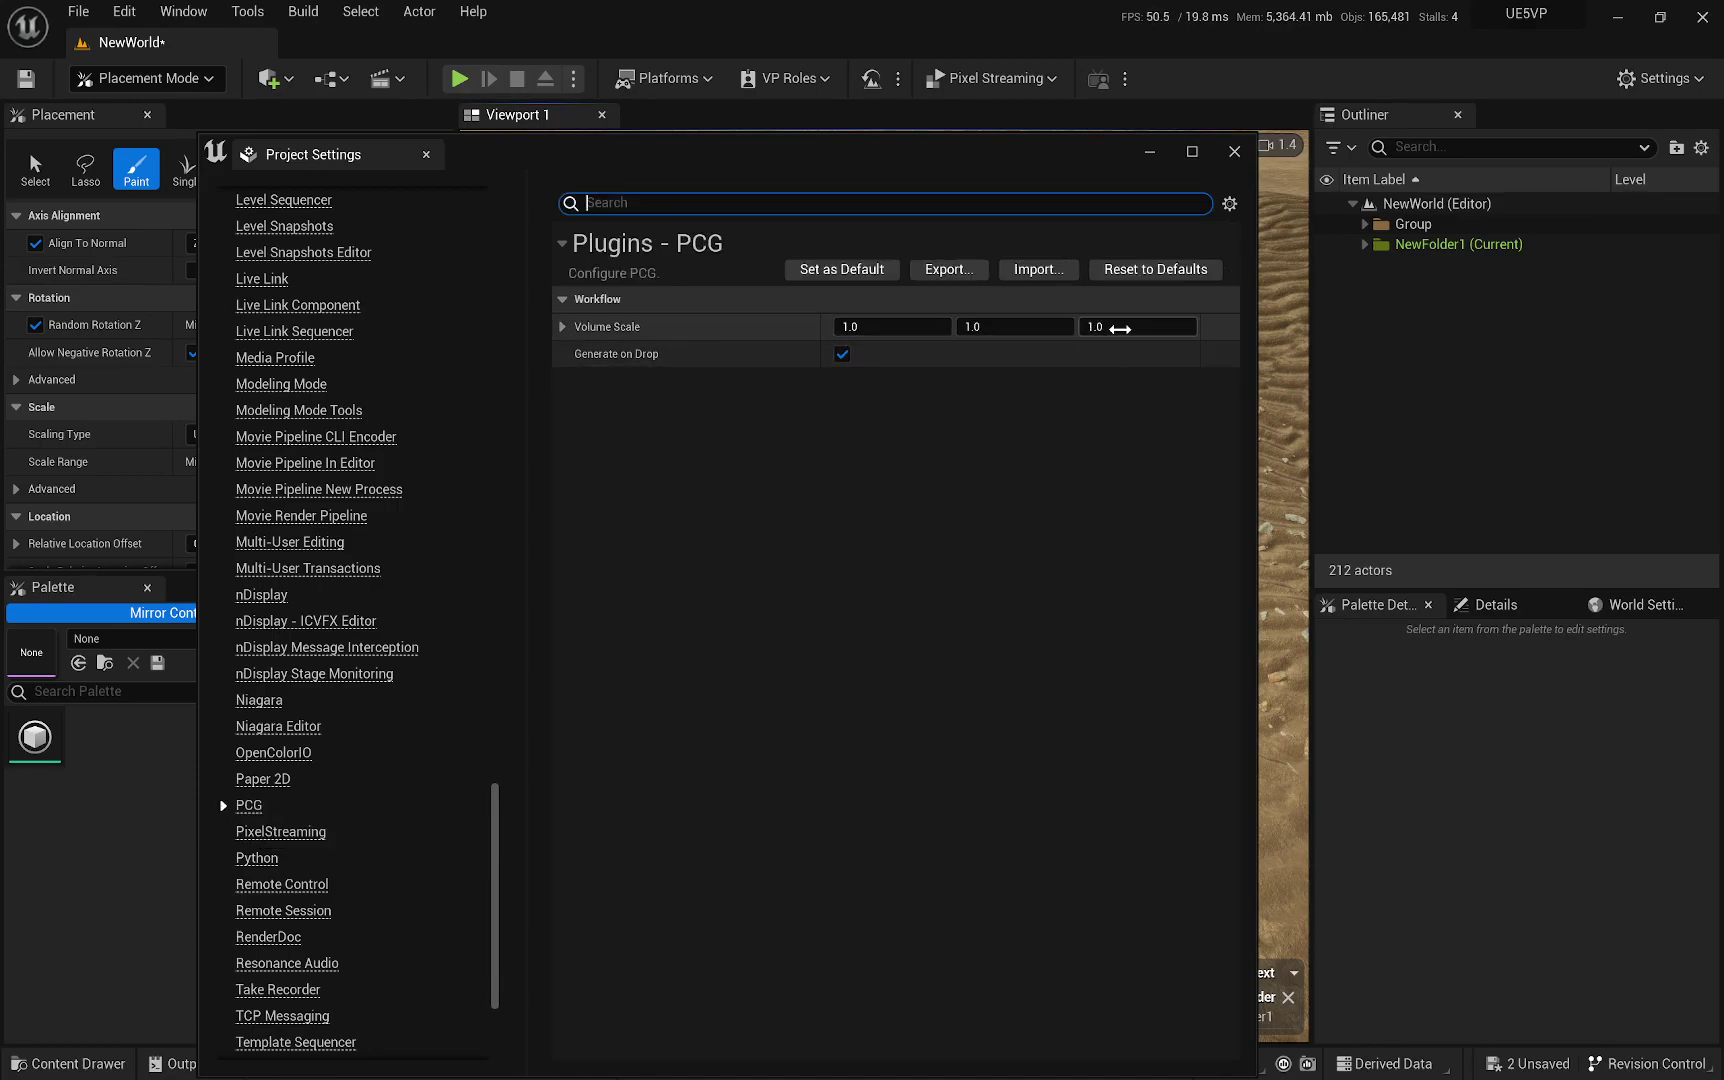
{"action": "left_click_drag", "start_coordinate": [1047, 160], "coordinate": [565, 276]}
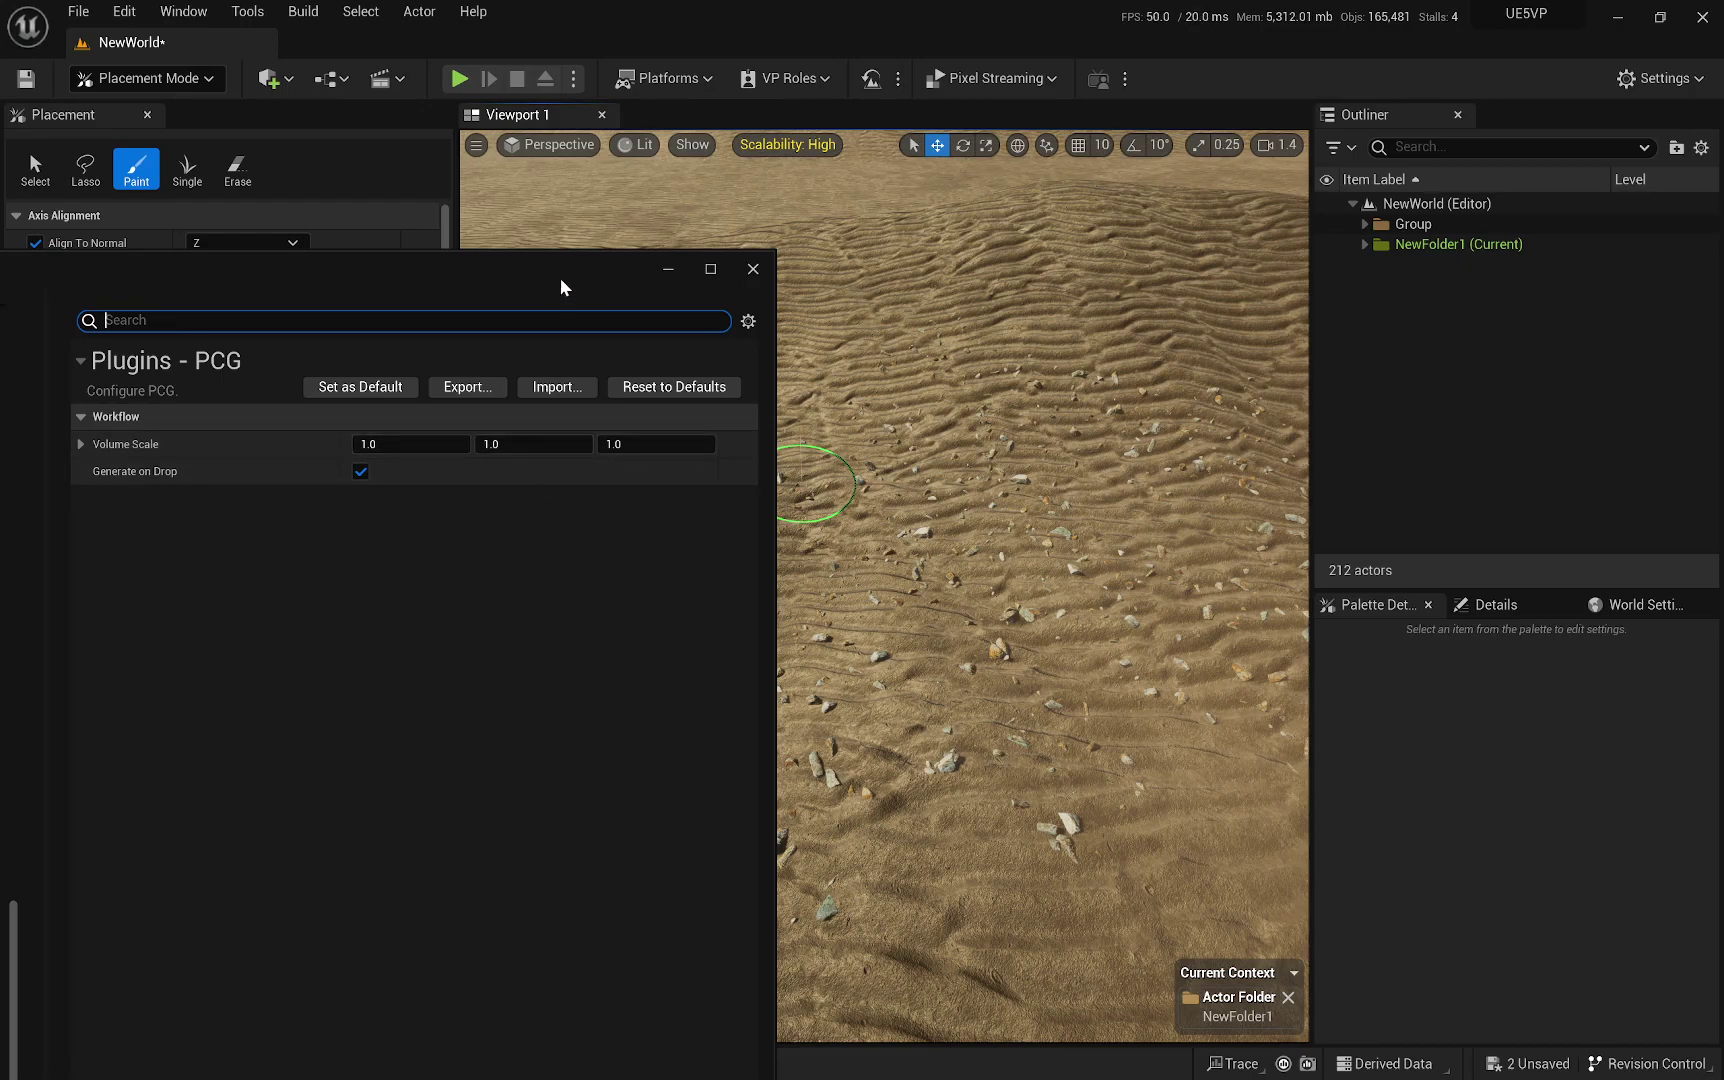
{"action": "left_click_drag", "start_coordinate": [559, 277], "coordinate": [600, 340]}
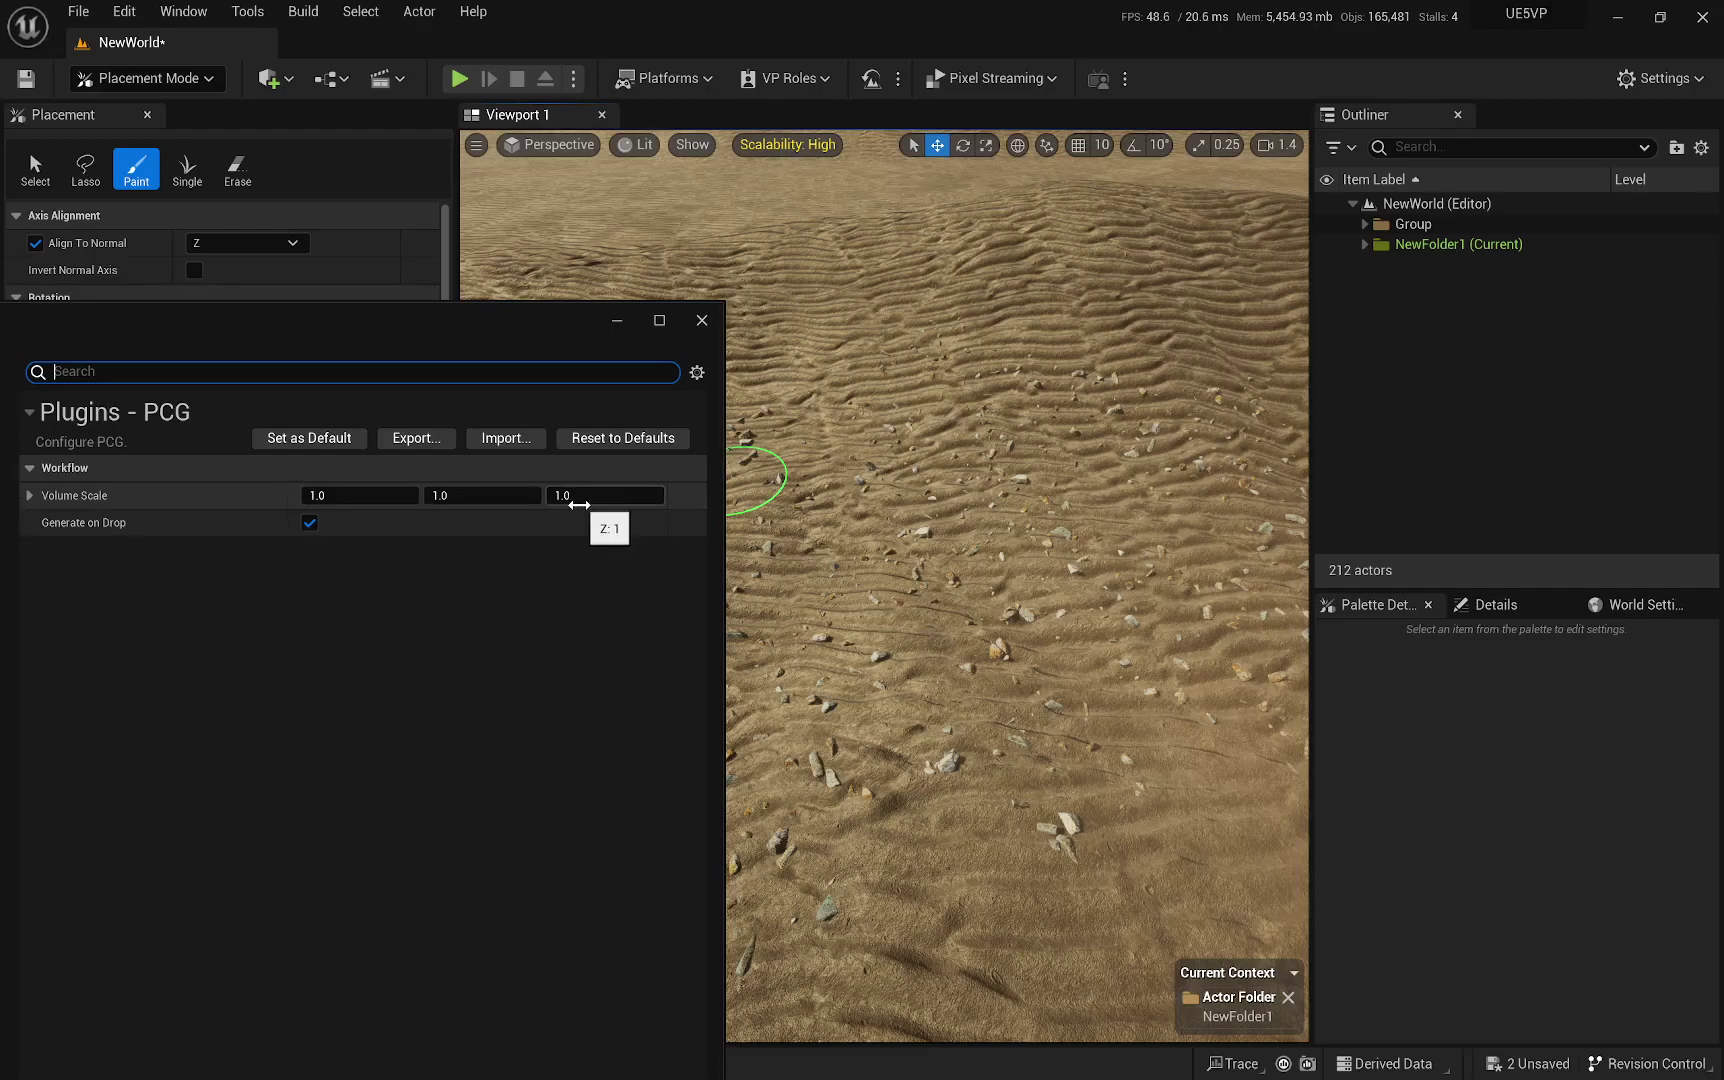
{"action": "left_click_drag", "start_coordinate": [537, 326], "coordinate": [392, 501]}
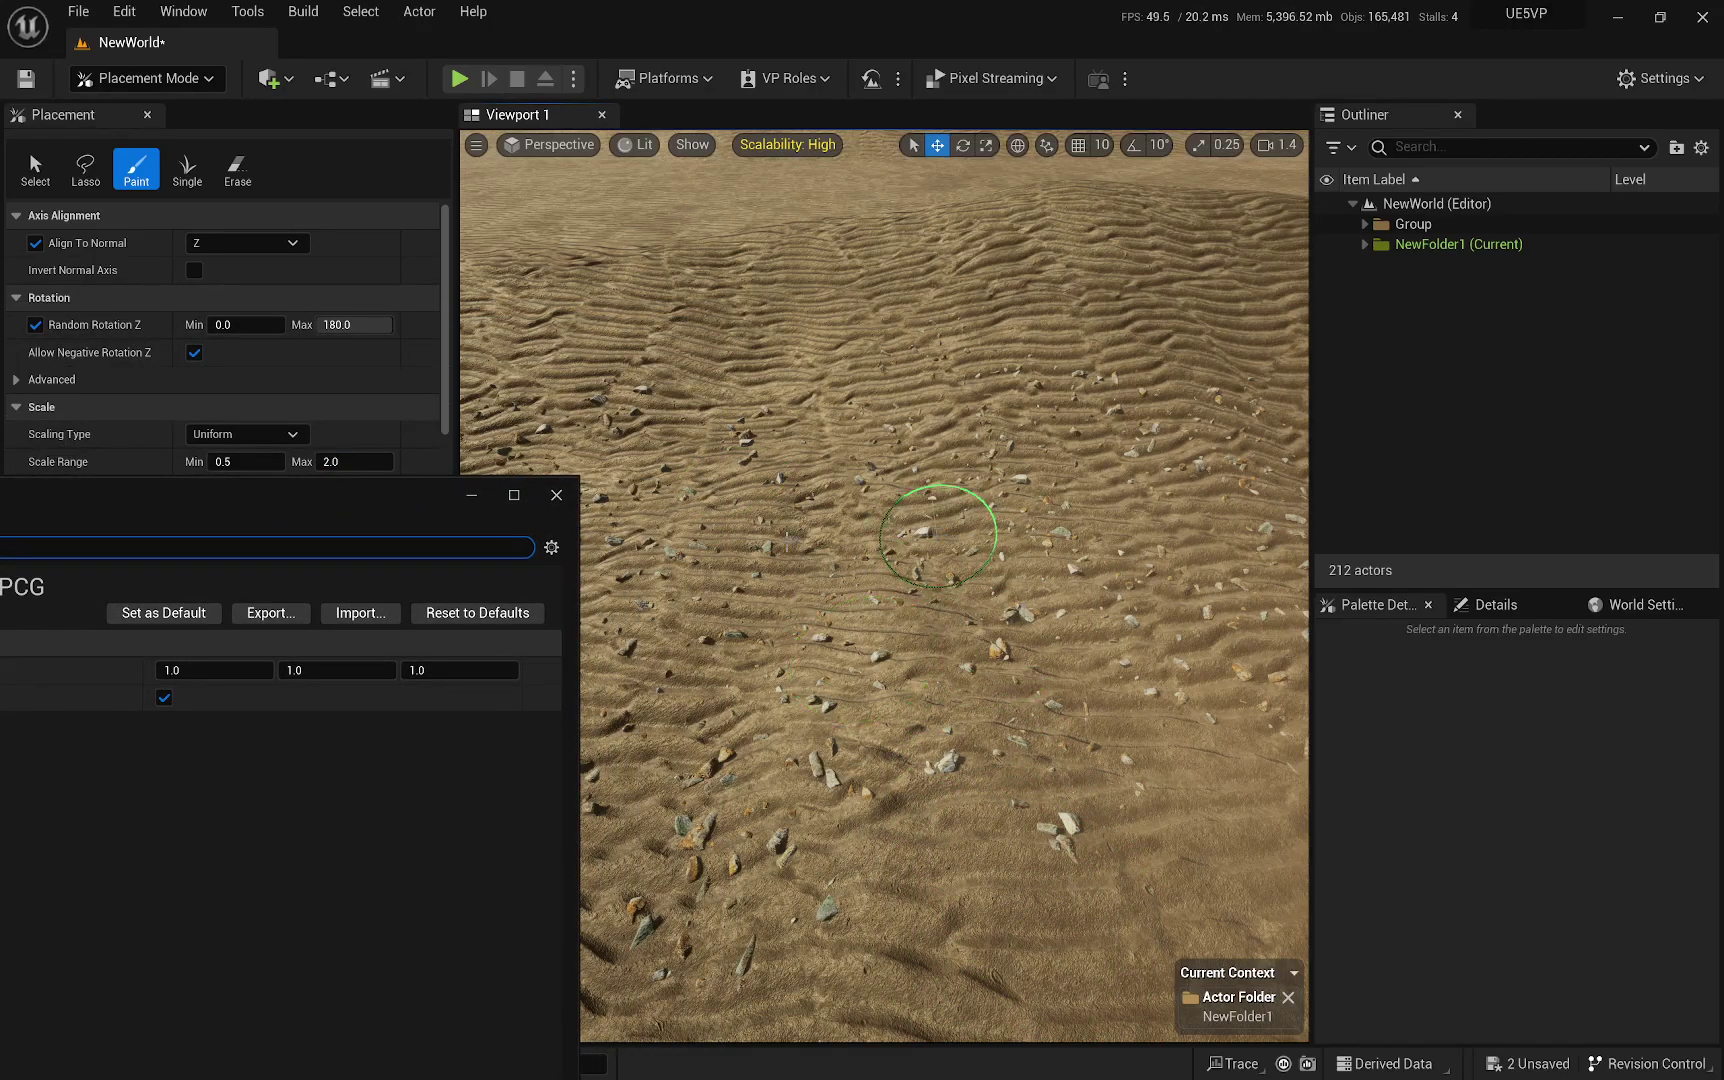
{"action": "left_click_drag", "start_coordinate": [310, 493], "coordinate": [815, 340]}
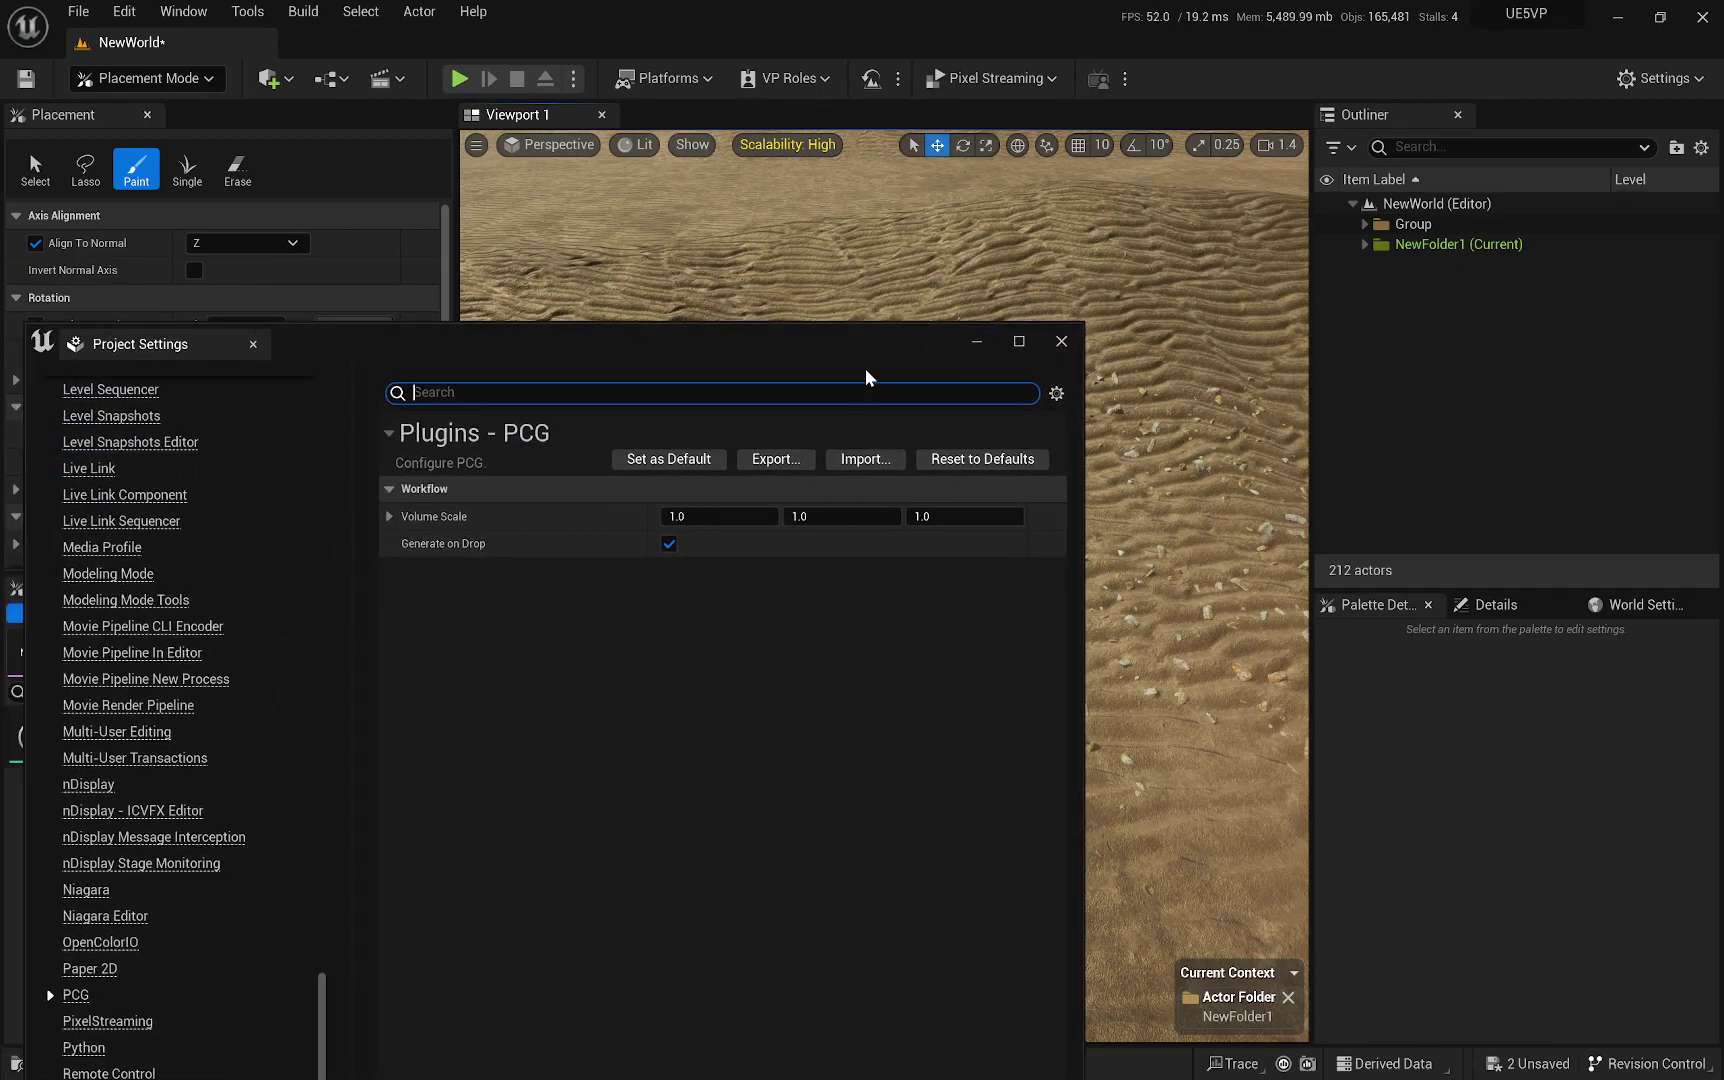
{"action": "left_click", "coordinate": [1061, 341]}
Paint another stroke of NewPCGGraph rocks across the sand toward the viewer and look over the extended scatter.
{"action": "mouse_move", "coordinate": [1033, 420]}
{"action": "left_mouse_down"}
{"action": "mouse_move", "coordinate": [1068, 625]}
{"action": "mouse_move", "coordinate": [1200, 835]}
{"action": "left_mouse_up"}
{"action": "mouse_move", "coordinate": [1200, 835]}
{"action": "right_mouse_down"}
{"action": "mouse_move", "coordinate": [900, 492]}
{"action": "mouse_move", "coordinate": [791, 509]}
{"action": "right_mouse_up"}
{"action": "scroll", "coordinate": [790, 508], "scroll_direction": "up", "scroll_amount": 3}
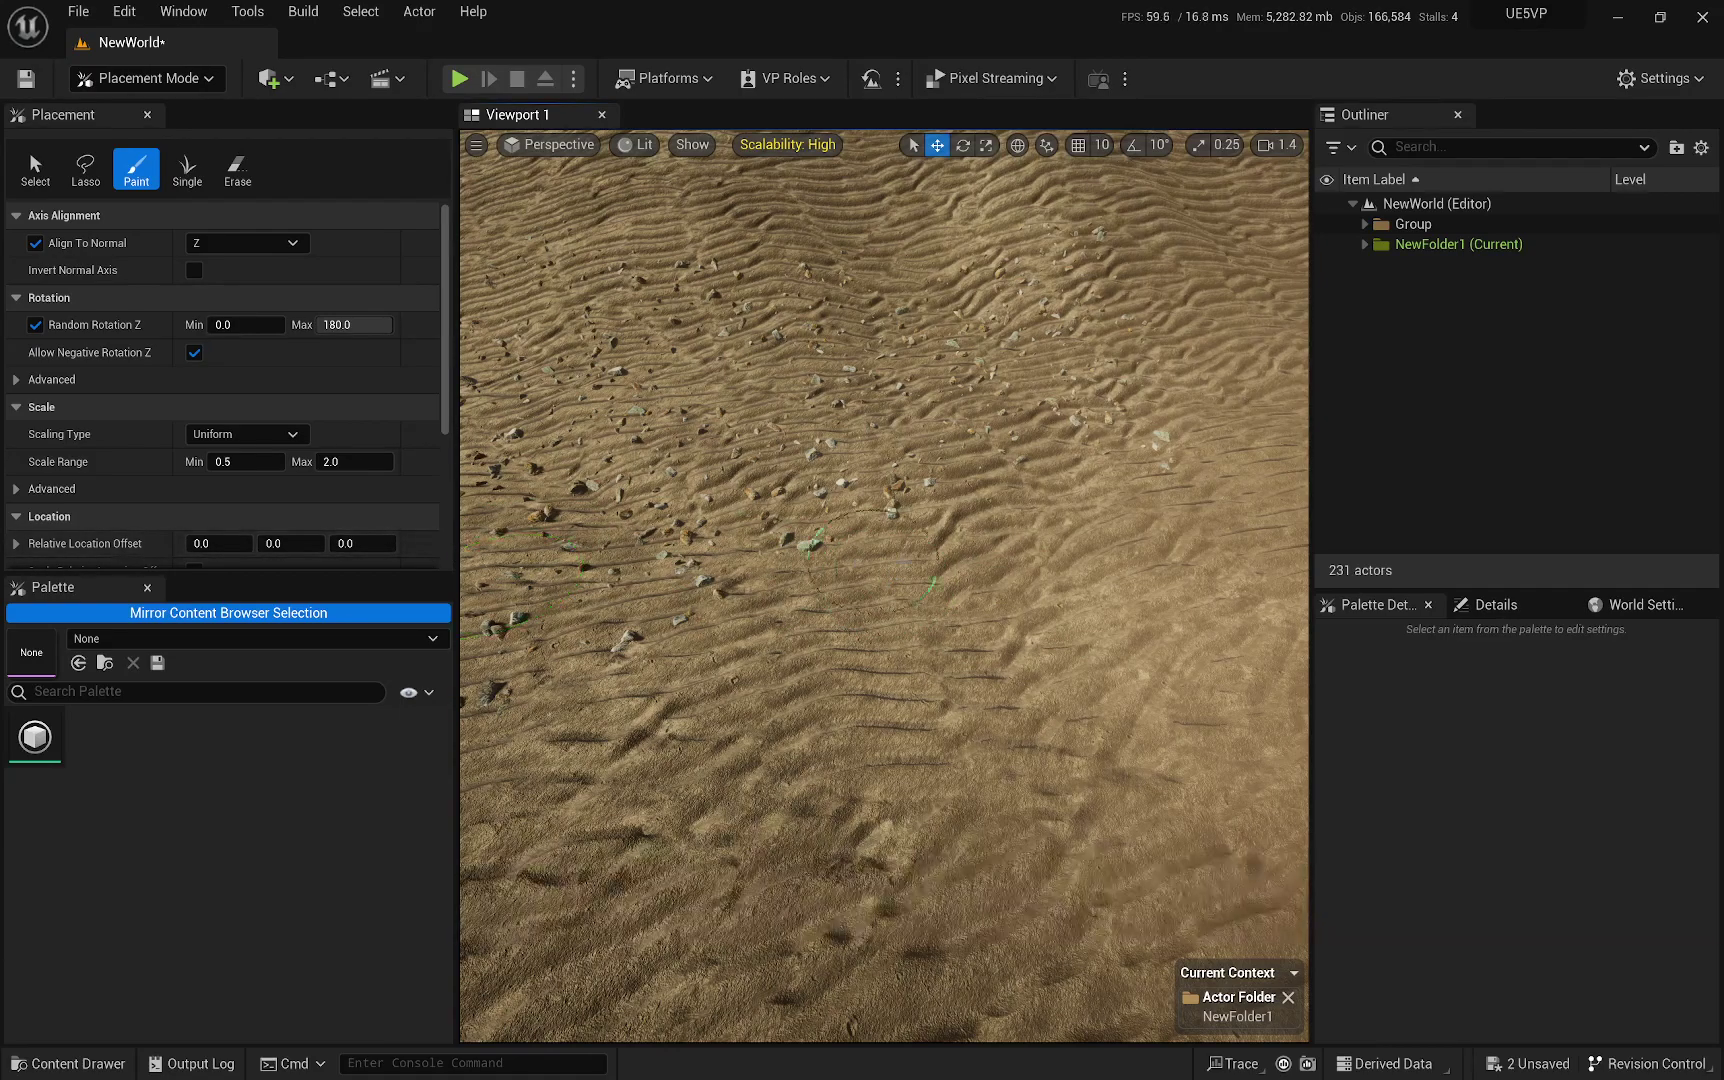
Review the Paint tool's rotation, scale range, relative location offset and Place On Filters settings.
{"action": "scroll", "coordinate": [354, 446], "scroll_direction": "down", "scroll_amount": 2}
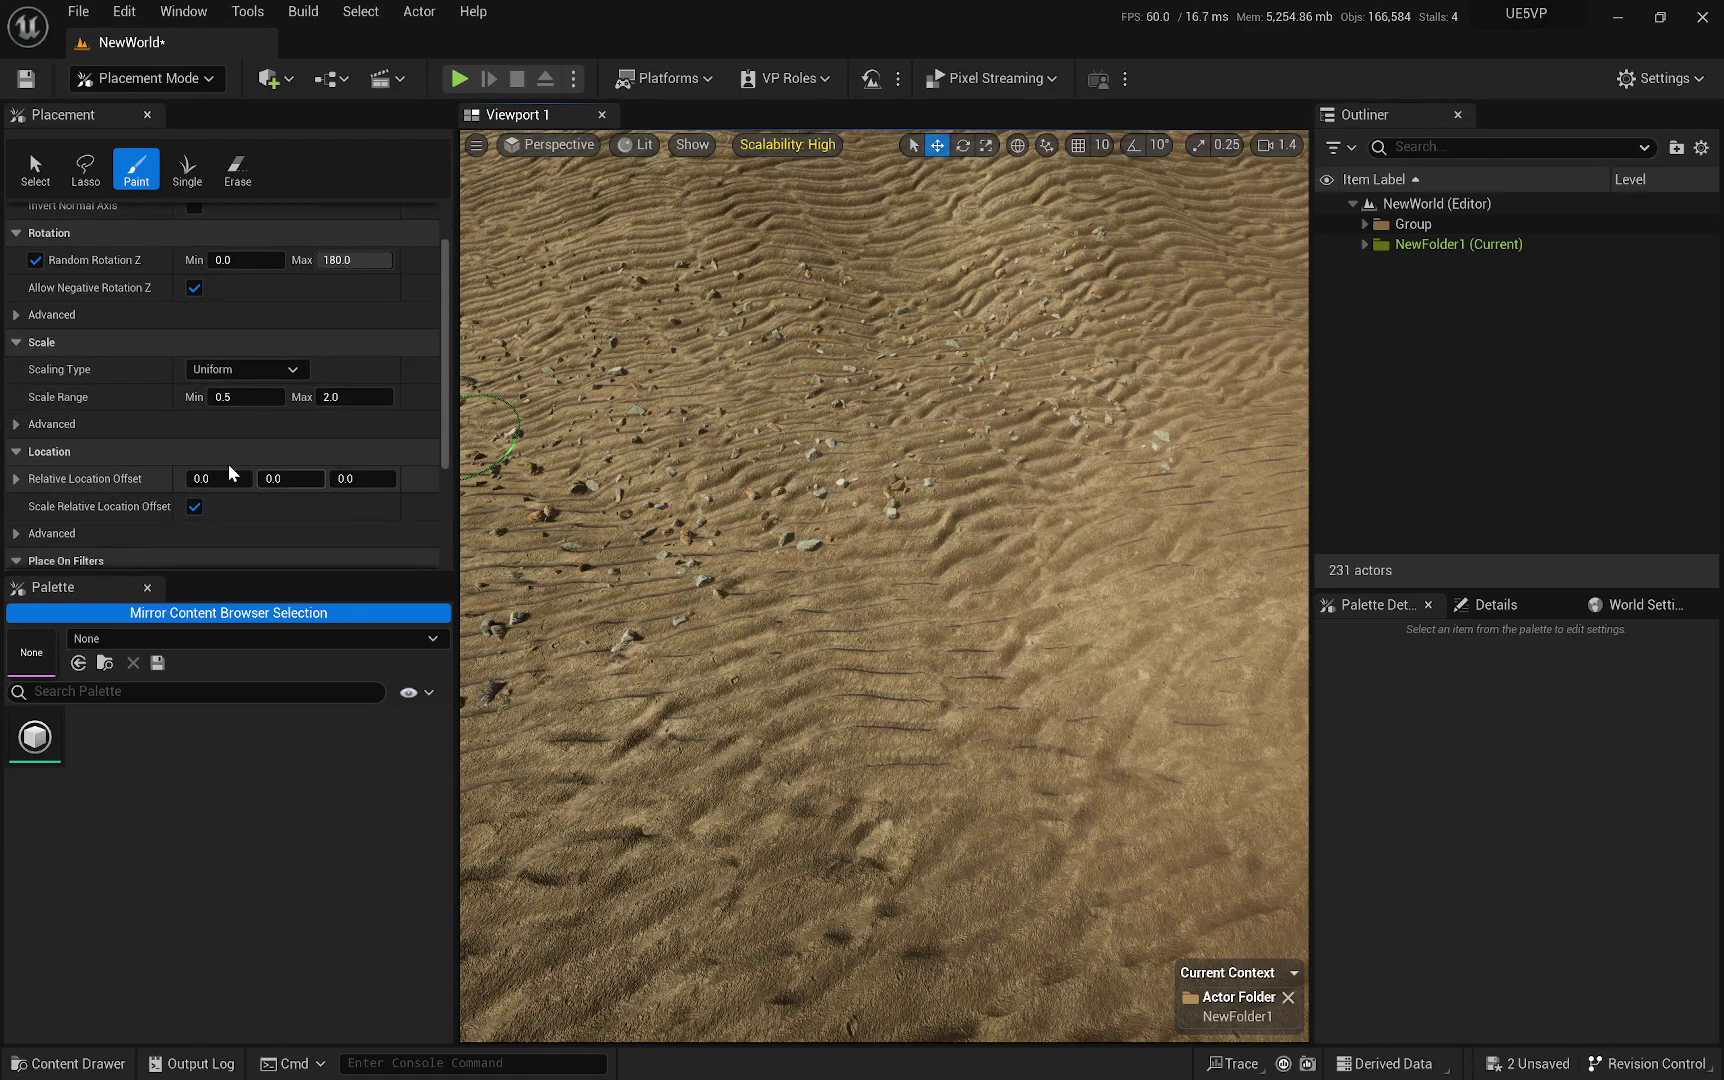
{"action": "scroll", "coordinate": [232, 449], "scroll_direction": "up", "scroll_amount": 1}
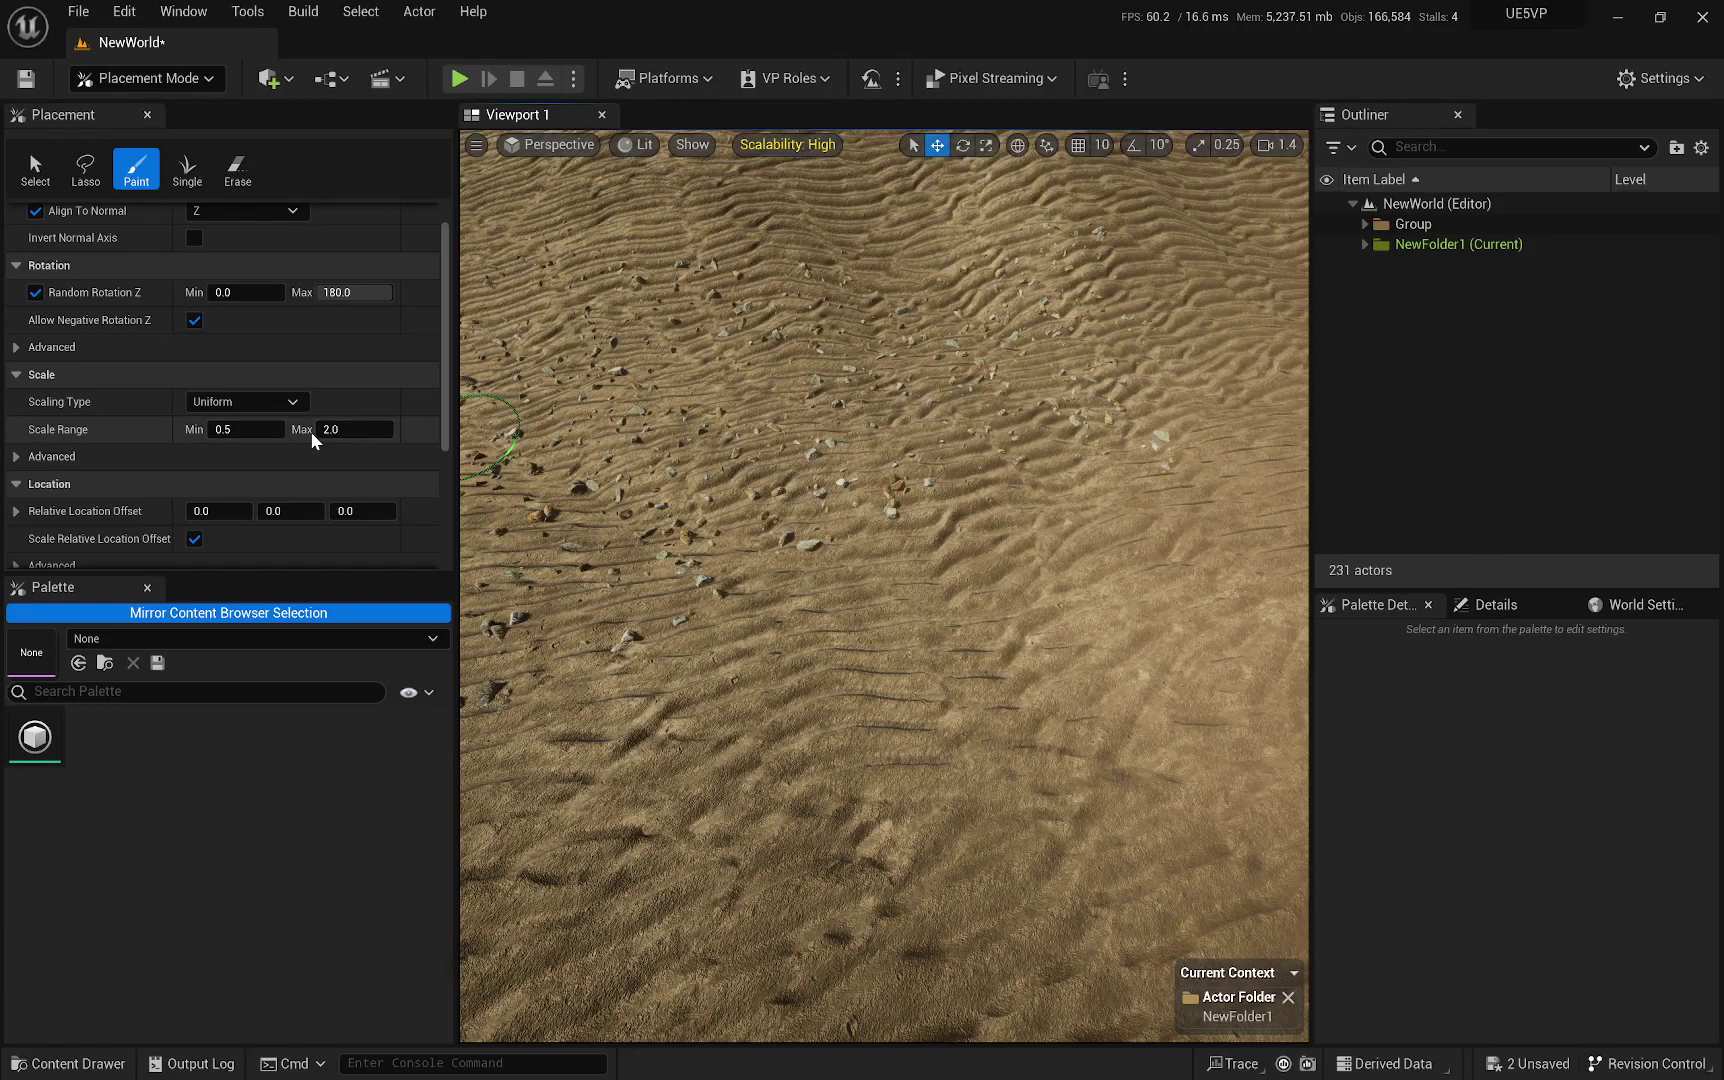
{"action": "scroll", "coordinate": [165, 438], "scroll_direction": "up", "scroll_amount": 1}
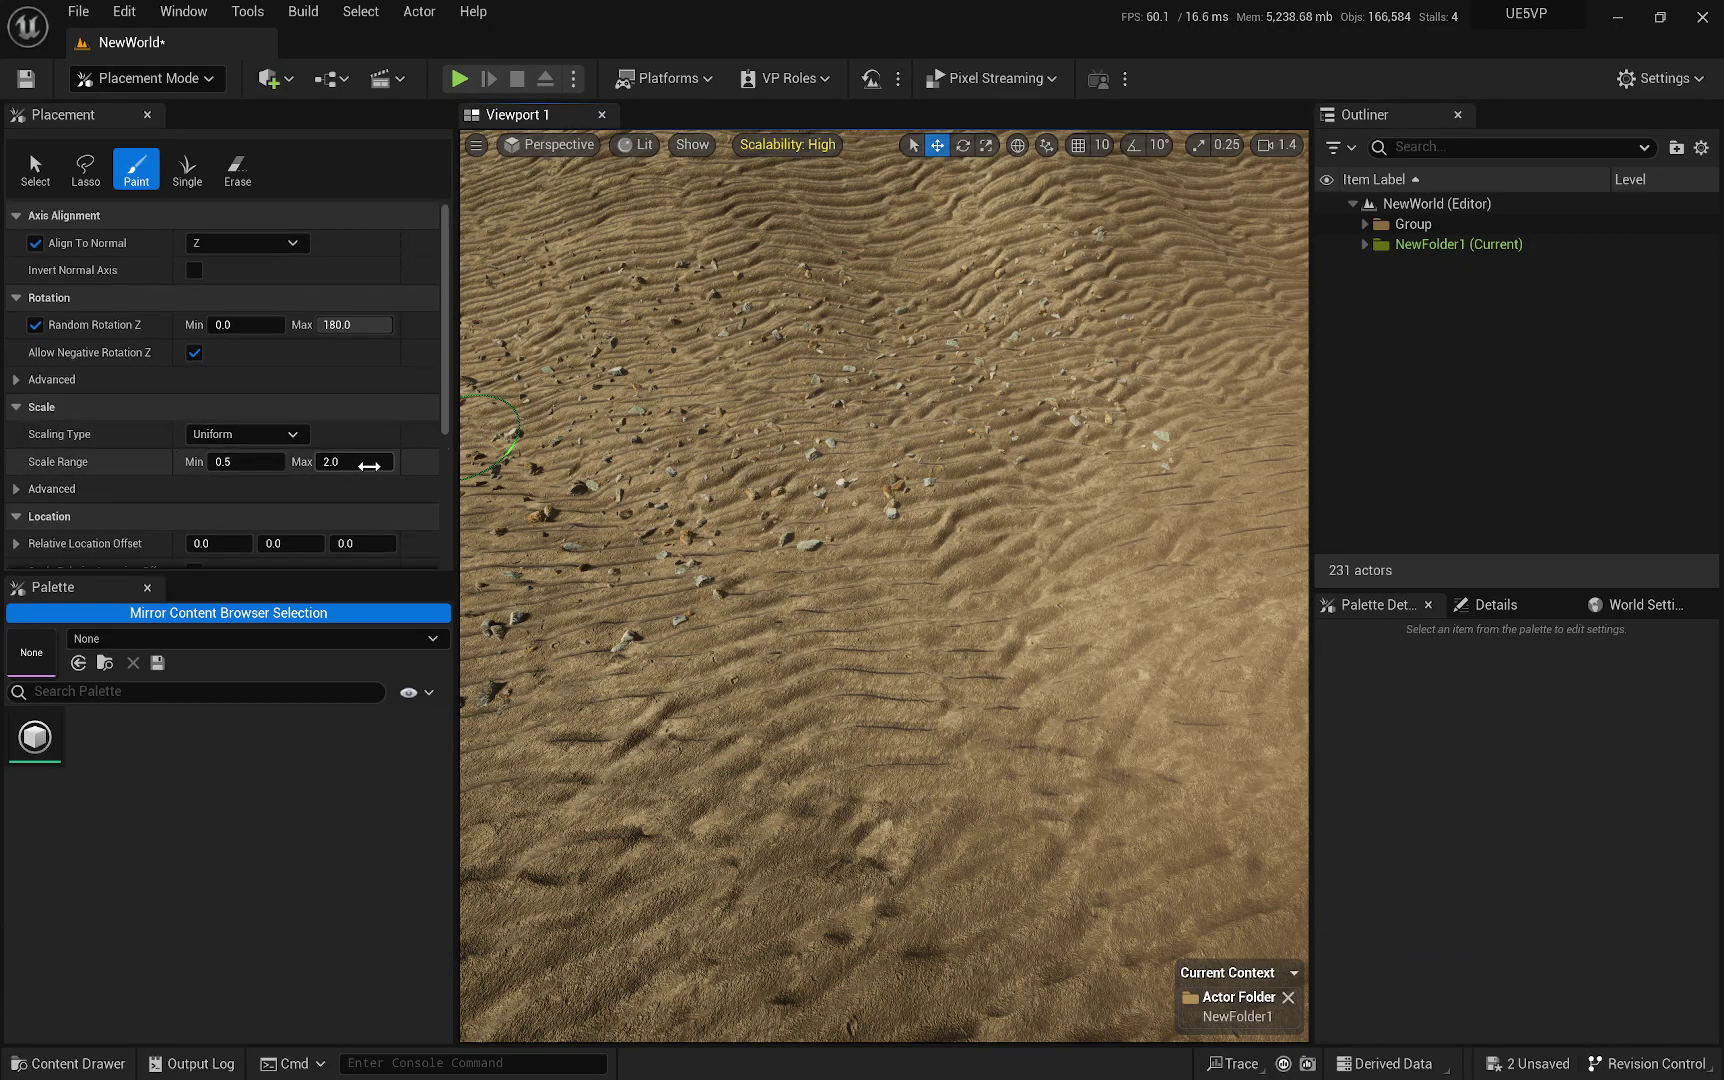
{"action": "scroll", "coordinate": [200, 430], "scroll_direction": "down", "scroll_amount": 4}
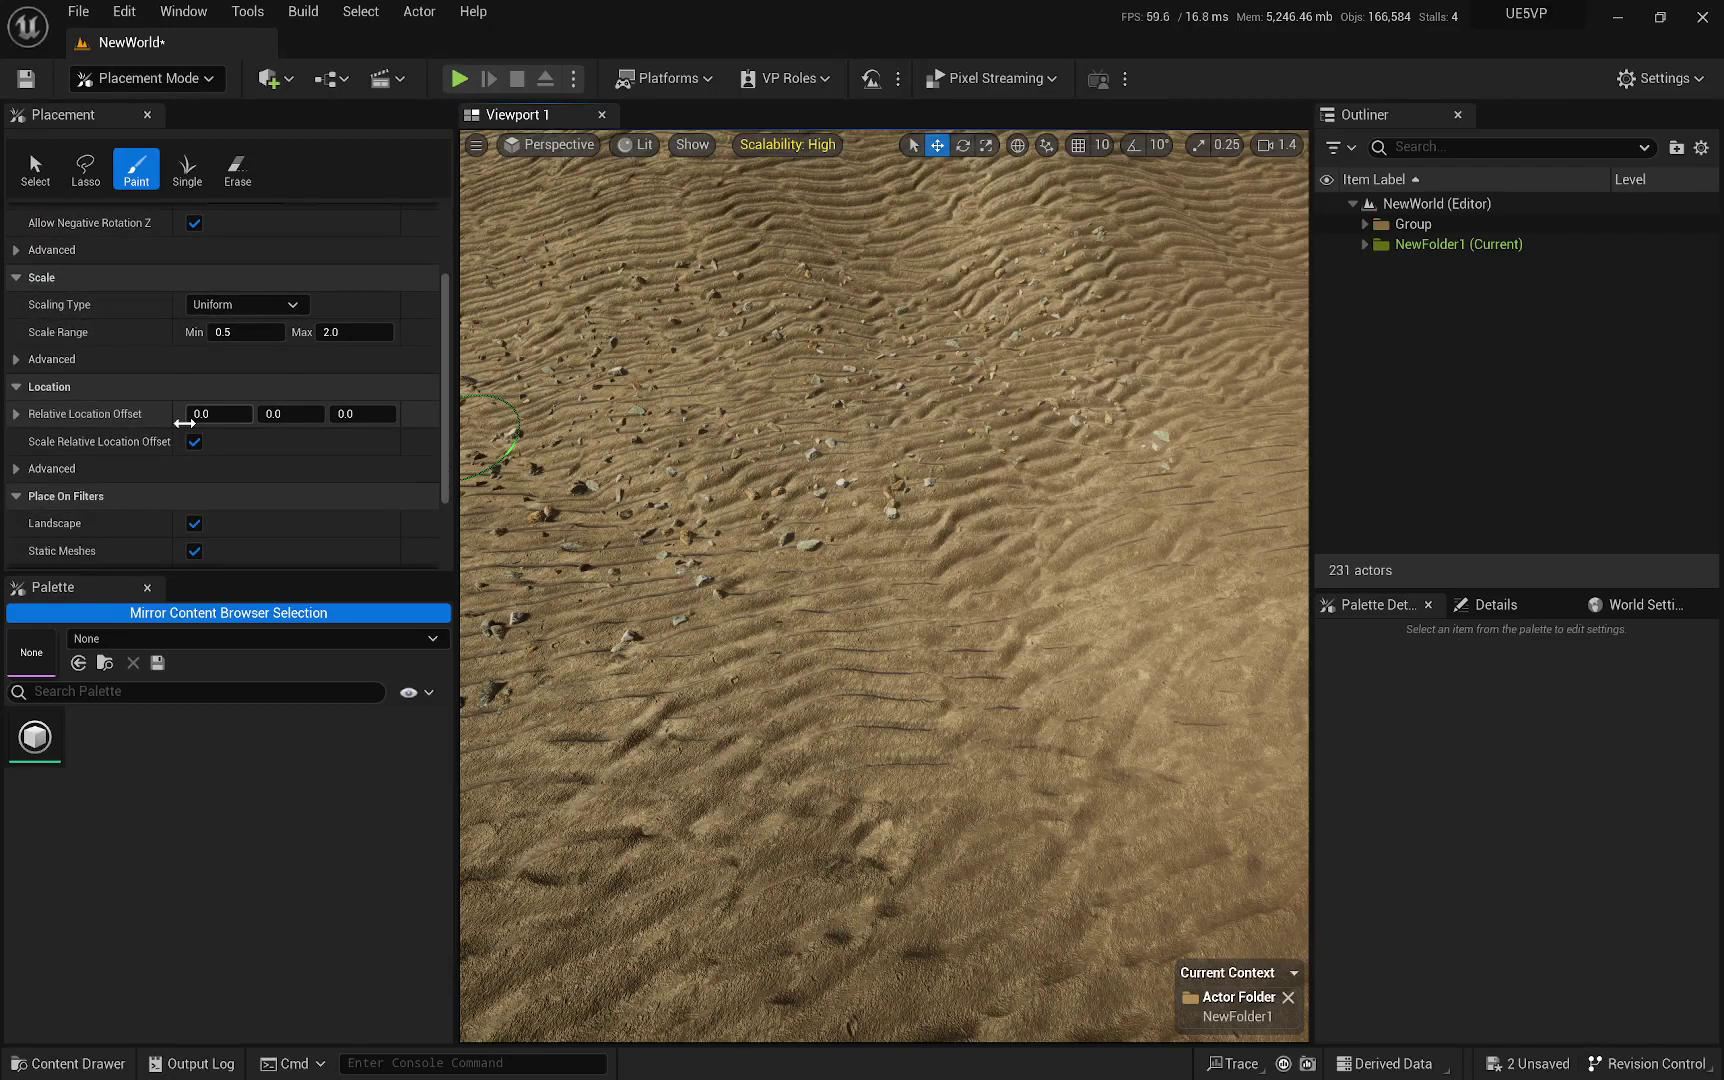